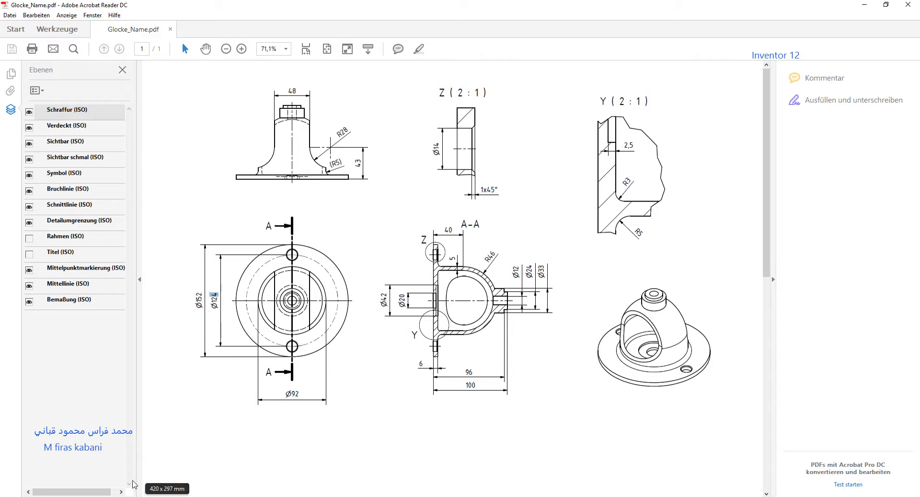
# - Switch from the Glocke_Name.pdf drawing in Acrobat to the empty Inventor assembly Baugruppe4
pyautogui.hotkey('alt', 'Tab')
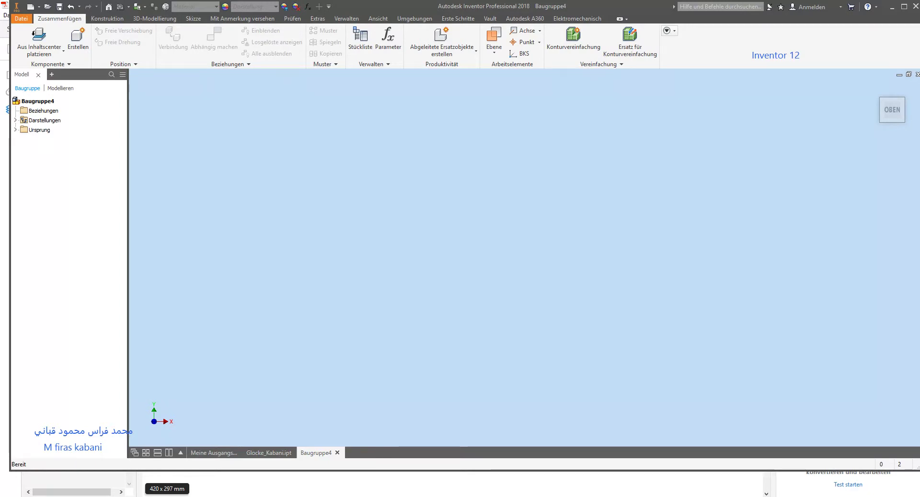
# - Create new part Bauteil7 with an empty 2D sketch, checking the bell drawing for reference
pyautogui.click(138, 7)
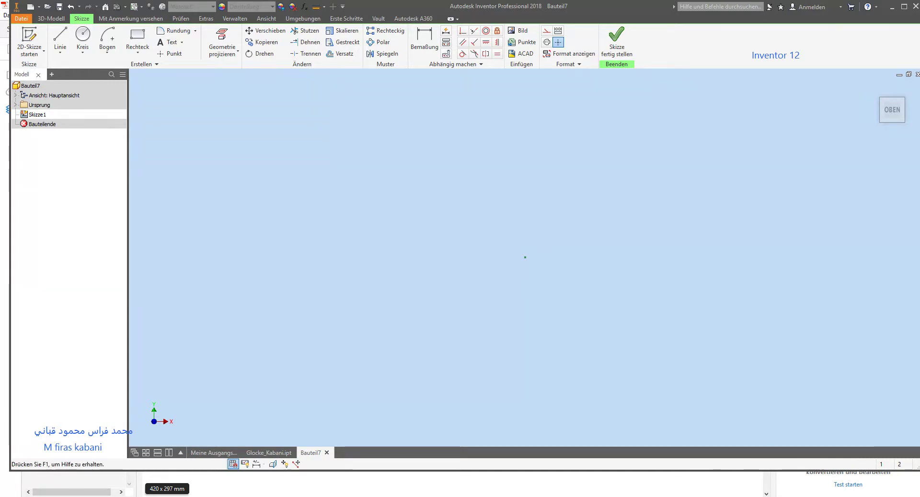
pyautogui.hotkey('alt', 'Tab')
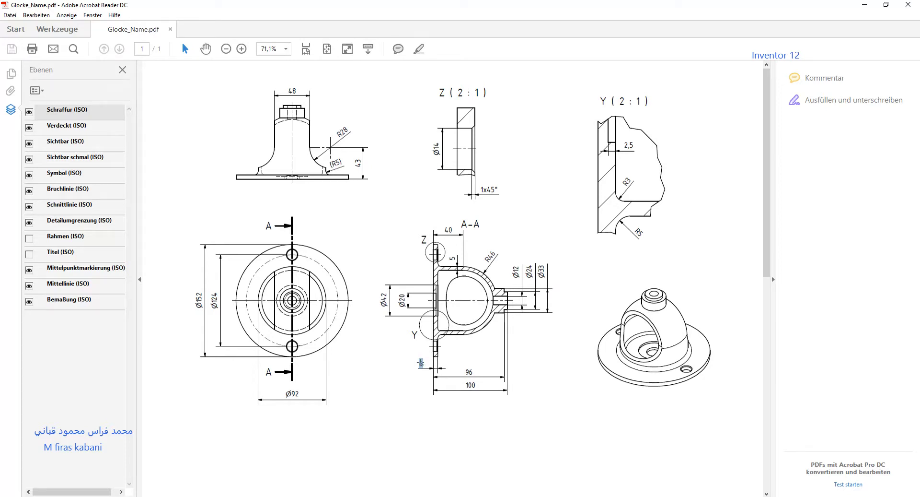
pyautogui.hotkey('alt', 'Tab')
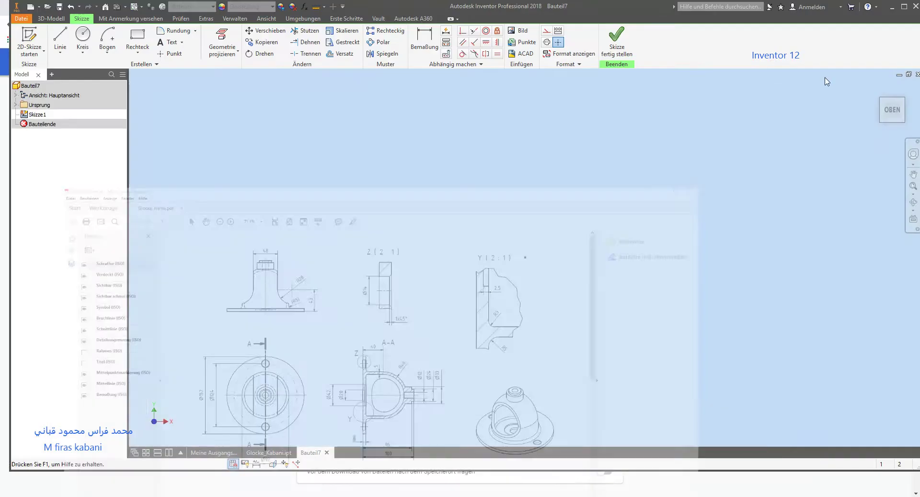
# - Draw a line chain from the origin with segments of 6, 30 and 40 mm
pyautogui.click(60, 40)
pyautogui.click(525, 257)
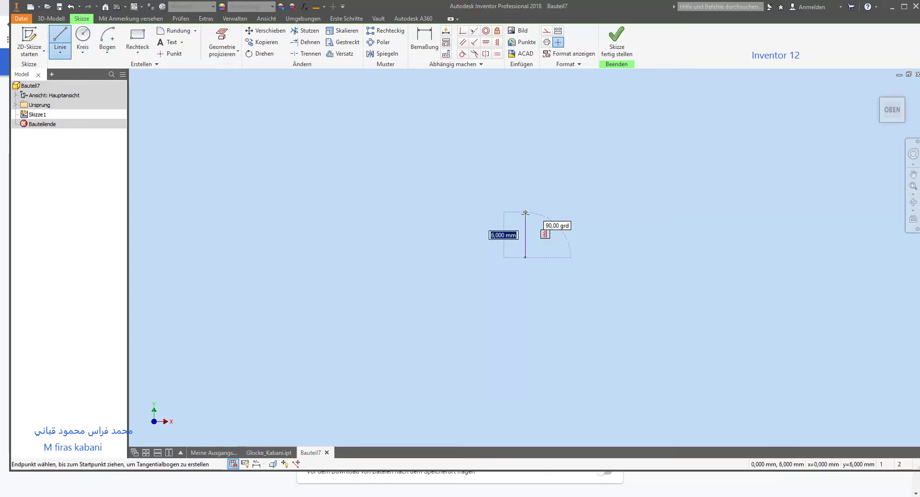
pyautogui.write('6')
pyautogui.press('Return')
pyautogui.write('30')
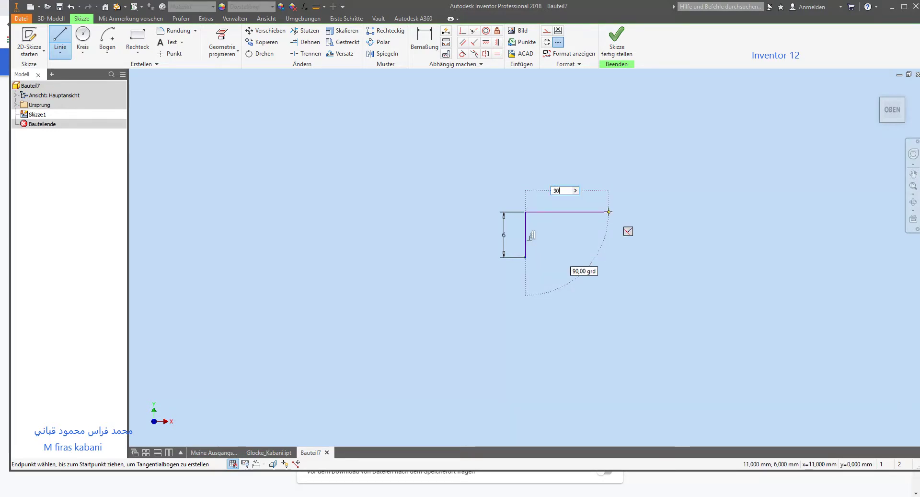
pyautogui.press('Return')
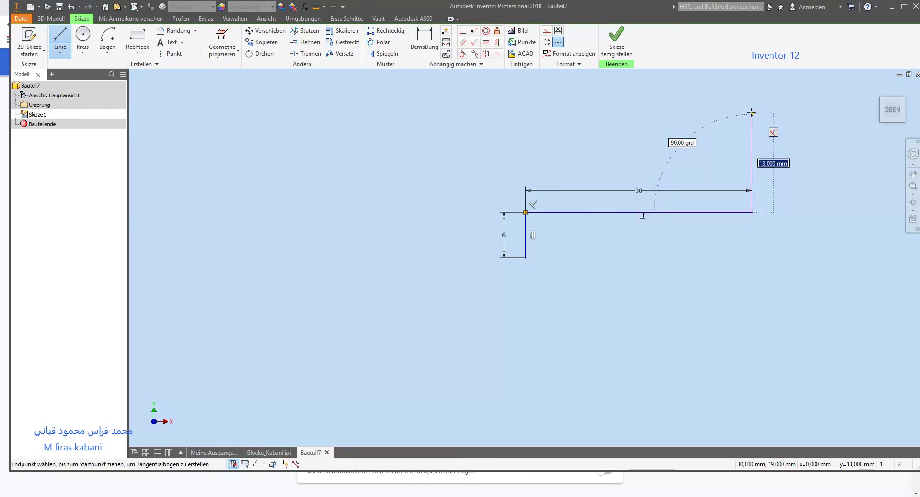
pyautogui.press('Return')
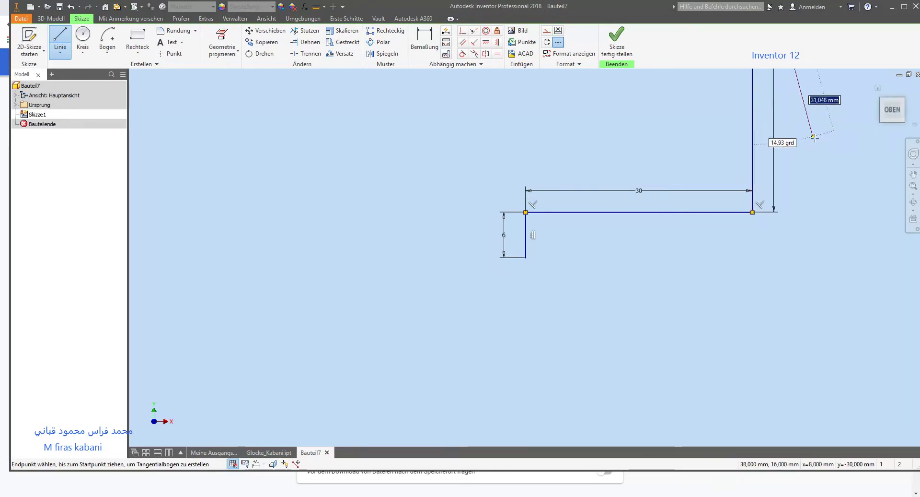
pyautogui.scroll(5, 795, 133)
pyautogui.scroll(-1, 795, 134)
pyautogui.moveTo(796, 133); pyautogui.dragTo(699, 258, button='middle')
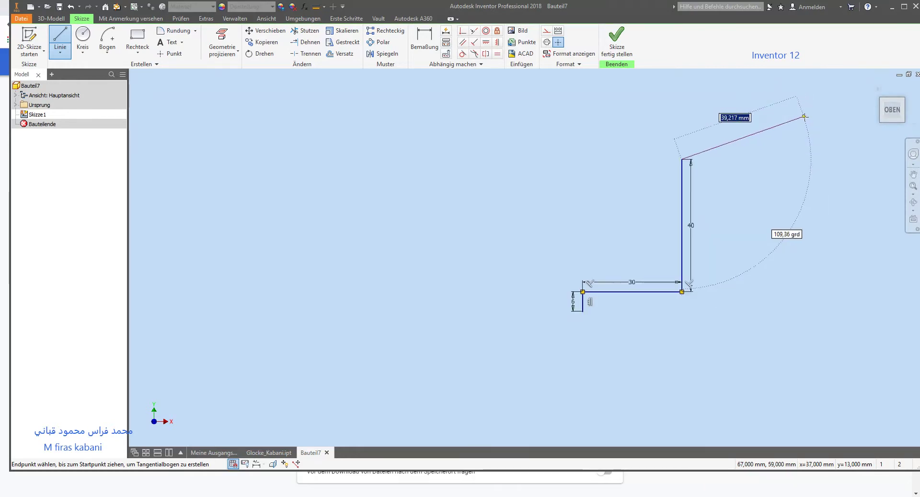
pyautogui.press('Escape')
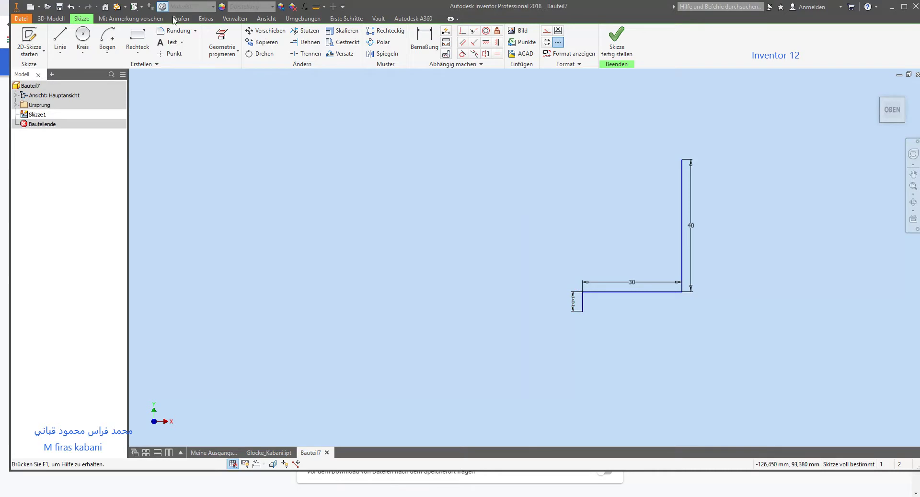
# - Add a 76 mm base line and a 100 mm vertical upright to close the profile
pyautogui.click(58, 43)
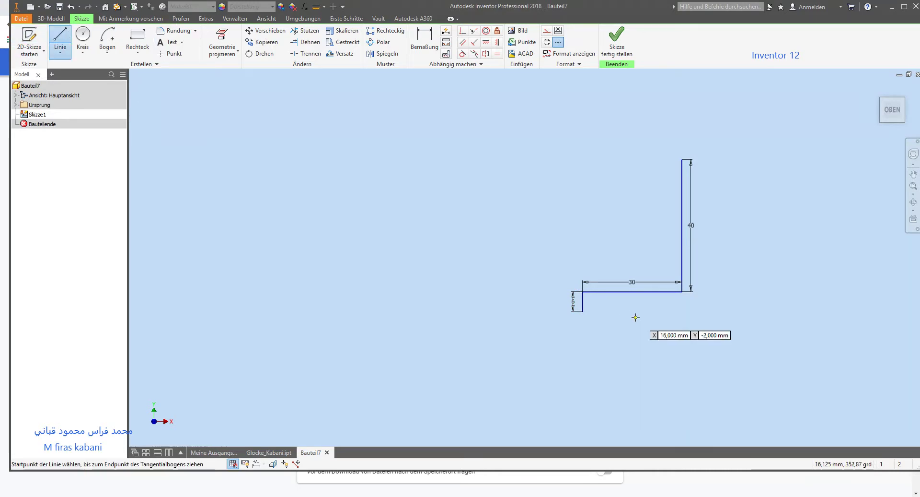
pyautogui.click(583, 311)
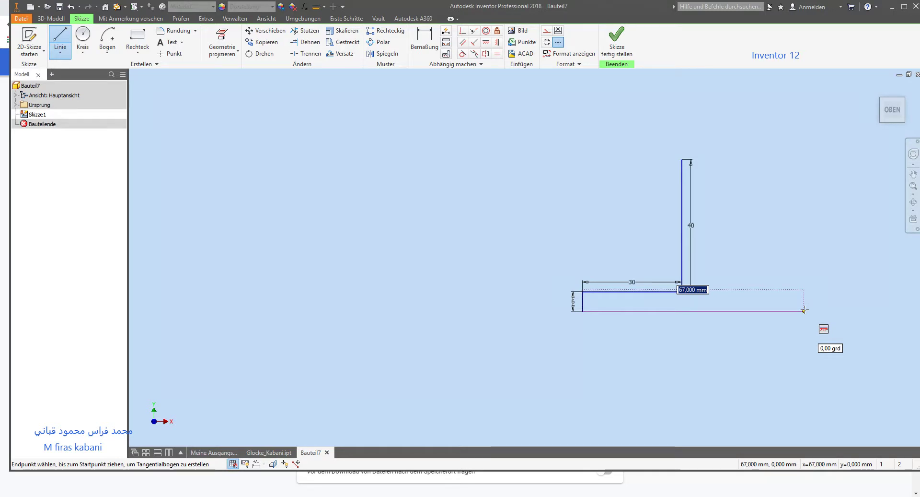
pyautogui.write('6')
pyautogui.press('Return')
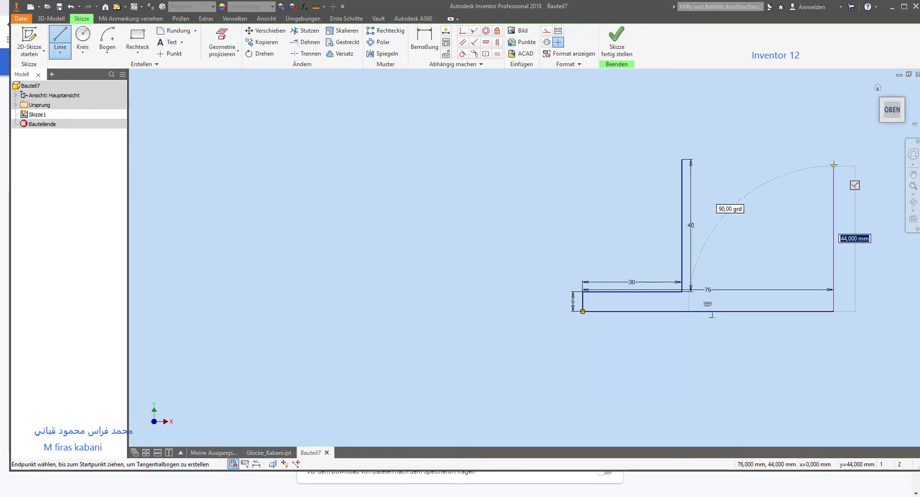
pyautogui.write('100')
pyautogui.press('Return')
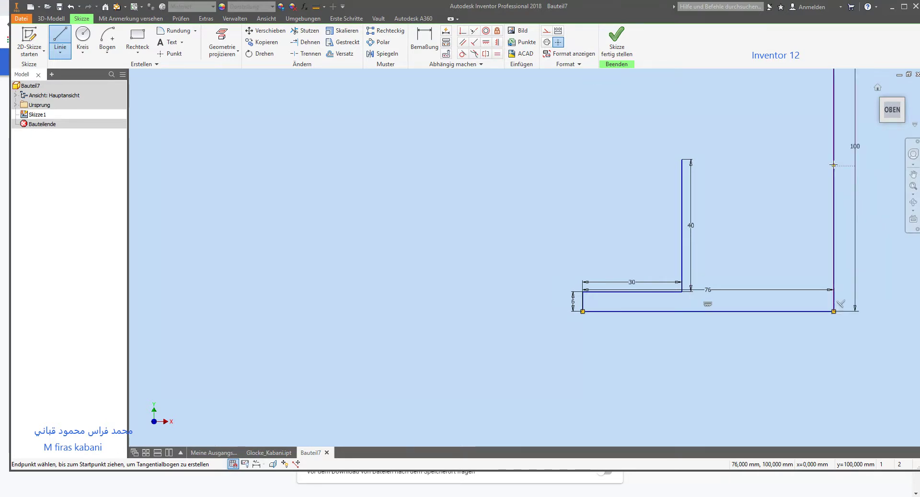
pyautogui.scroll(-1, 824, 124)
pyautogui.scroll(-3, 815, 110)
pyautogui.scroll(2, 805, 101)
pyautogui.scroll(1, 792, 91)
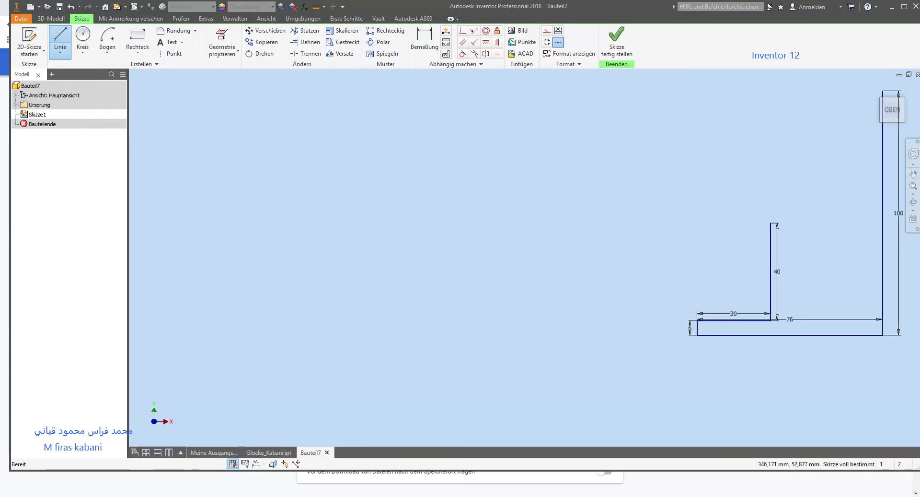
pyautogui.press('Escape')
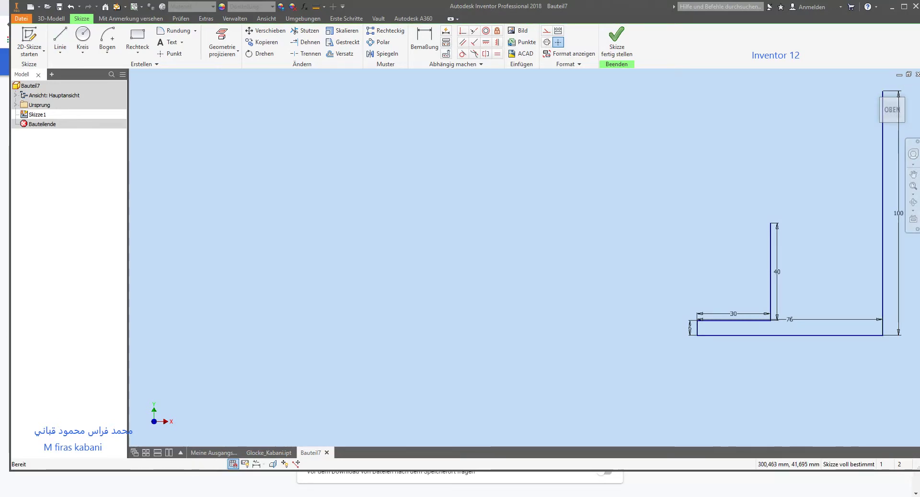
pyautogui.scroll(-1, 721, 138)
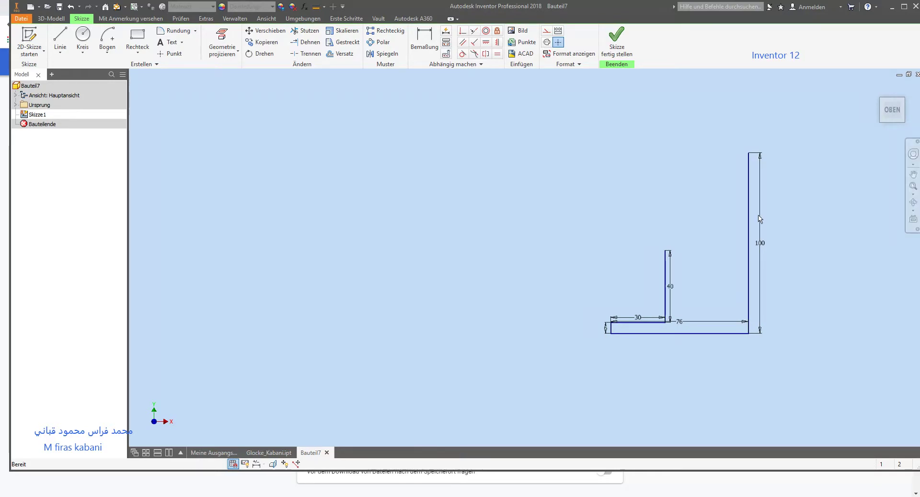
pyautogui.scroll(-1, 759, 218)
pyautogui.press('l')
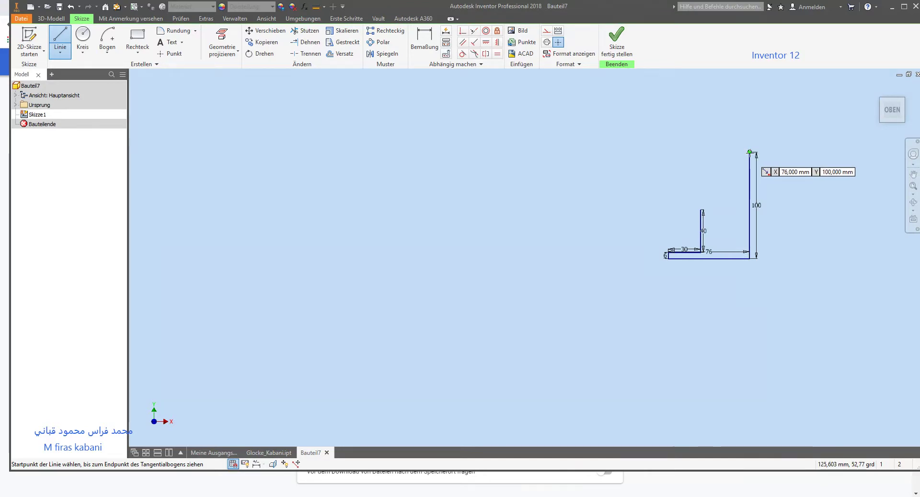
# - Add the top step atop the upright: 12 mm across, 4 mm down, 4,5 mm in, then down
pyautogui.click(750, 152)
pyautogui.write('12')
pyautogui.press('Return')
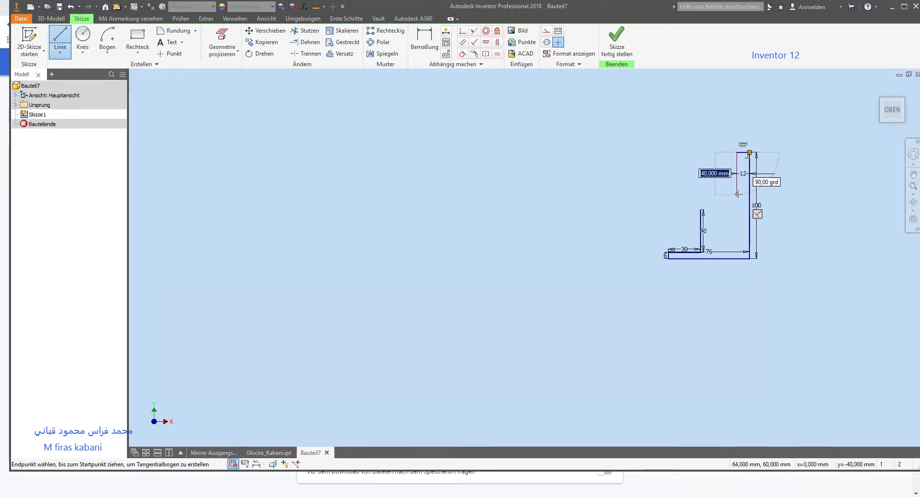
pyautogui.write('4')
pyautogui.press('Return')
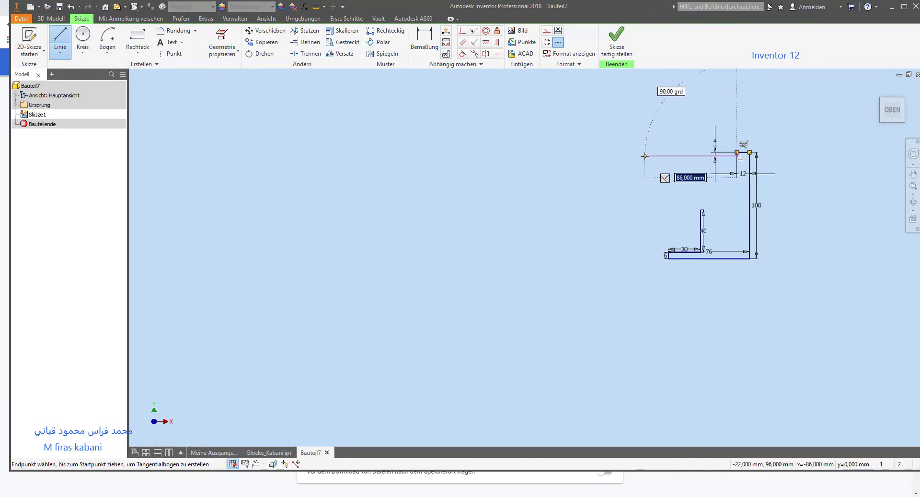
pyautogui.write('5')
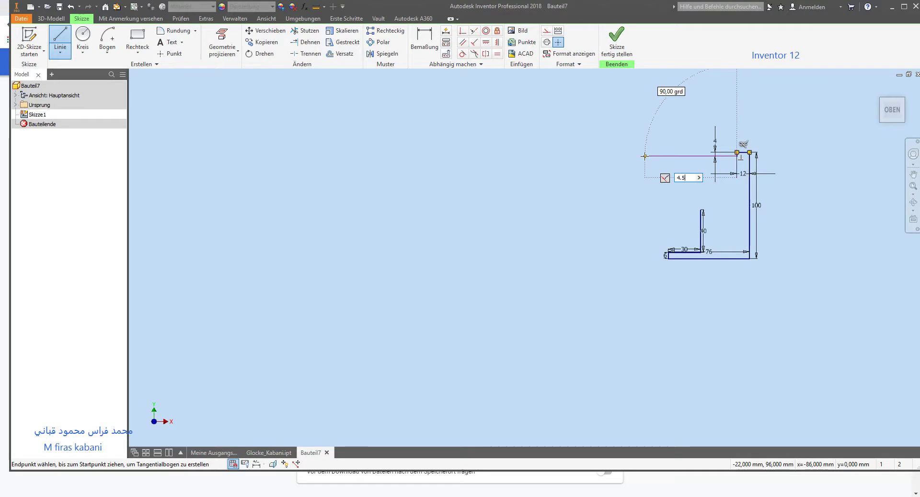
pyautogui.press('Return')
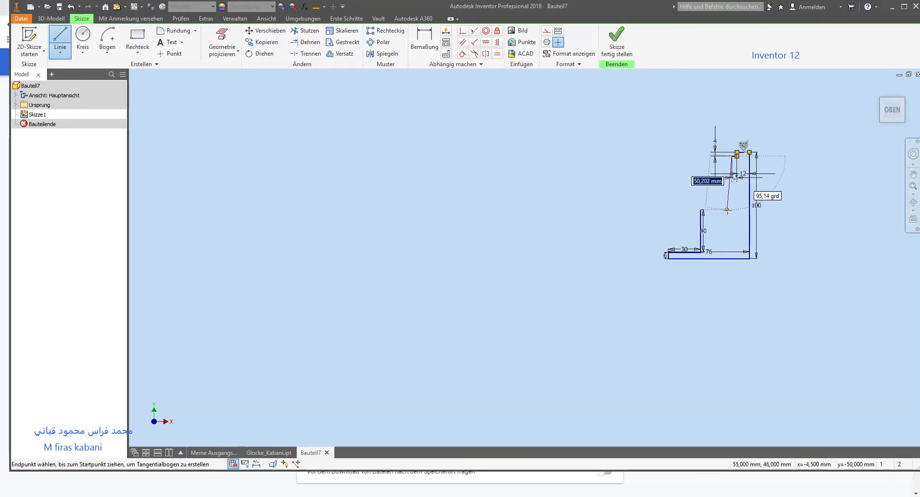
pyautogui.scroll(3, 727, 210)
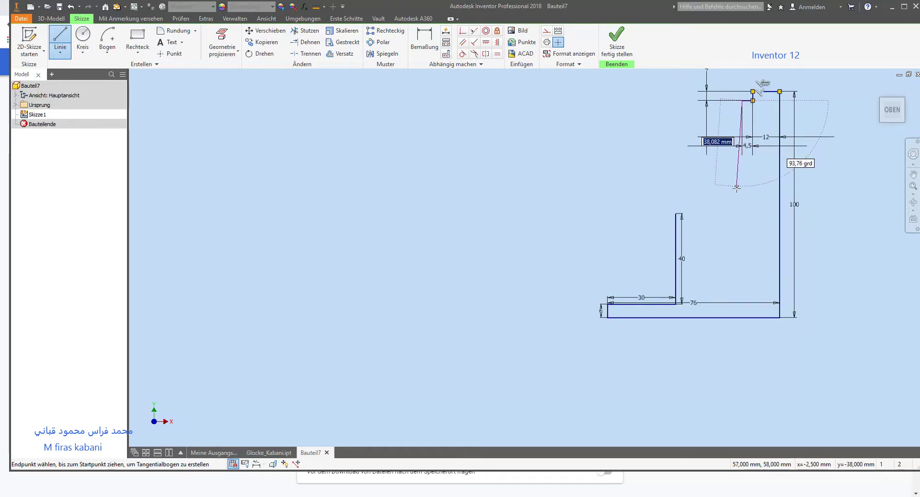
pyautogui.click(743, 204)
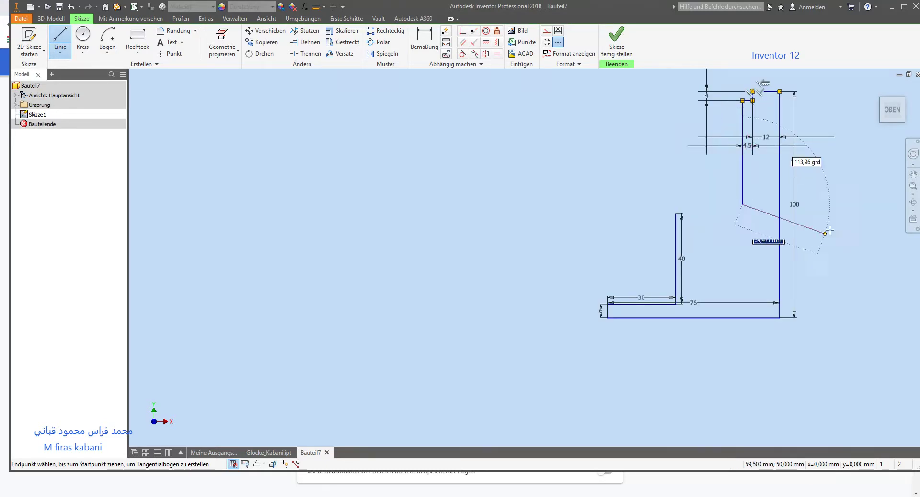
pyautogui.press('Escape')
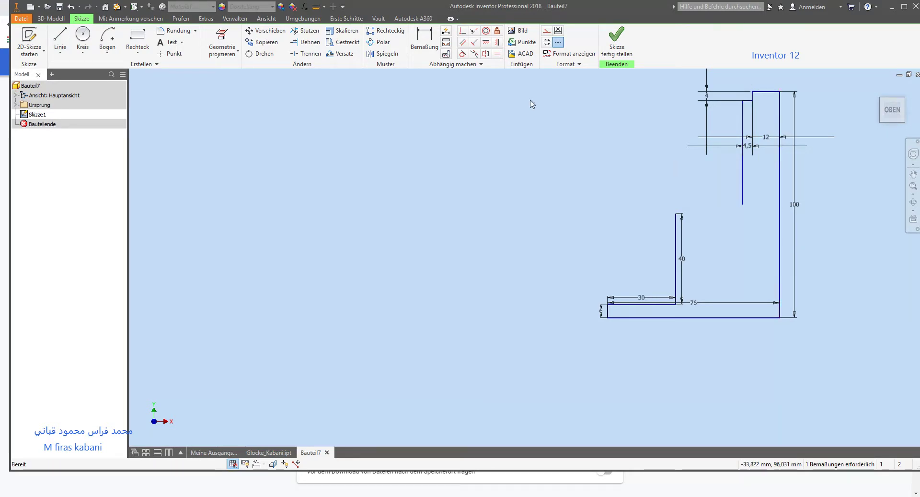
pyautogui.click(780, 180)
# - Make the 100 mm upright a construction line and draw a trial 92 mm circle
pyautogui.click(547, 30)
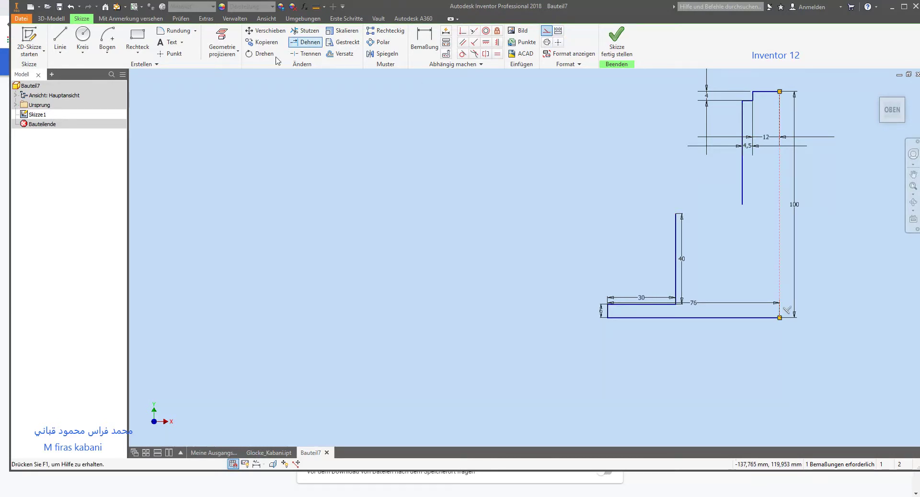
pyautogui.click(83, 37)
pyautogui.click(406, 229)
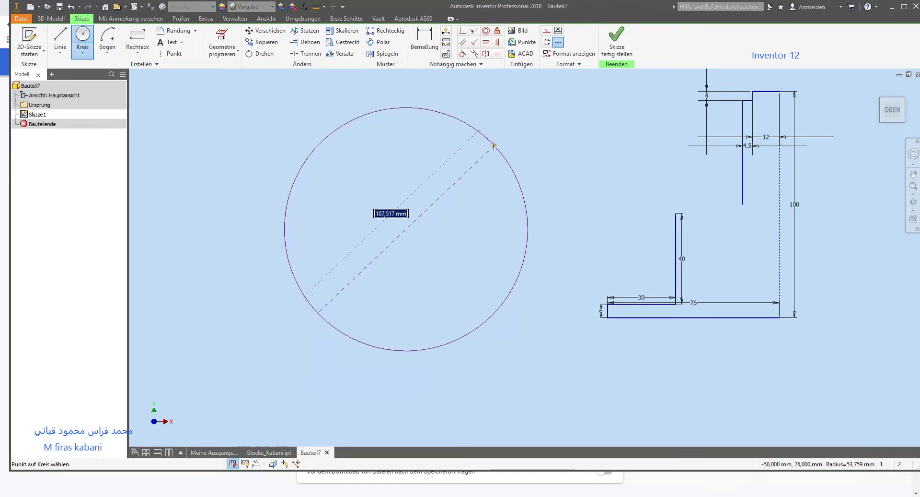
pyautogui.write('92')
pyautogui.press('Return')
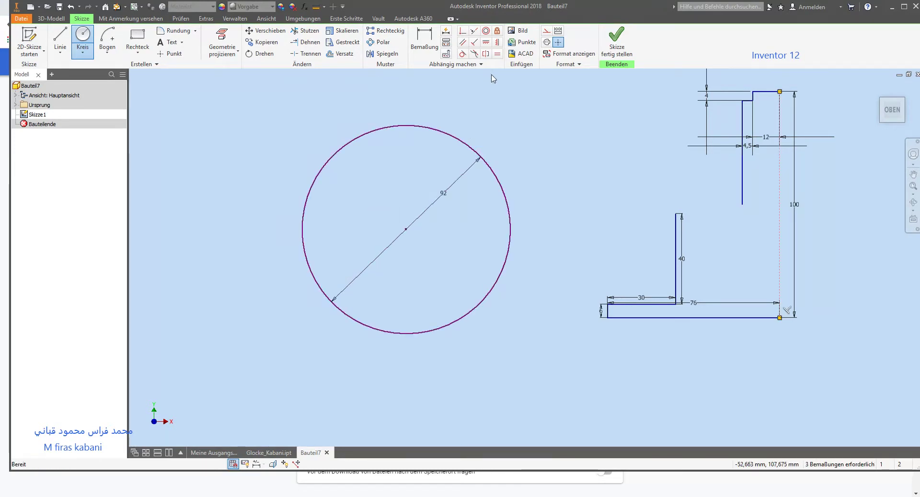
pyautogui.press('Escape')
# - Try making the circle tangent to the inner vertical line, then undo it
pyautogui.click(463, 53)
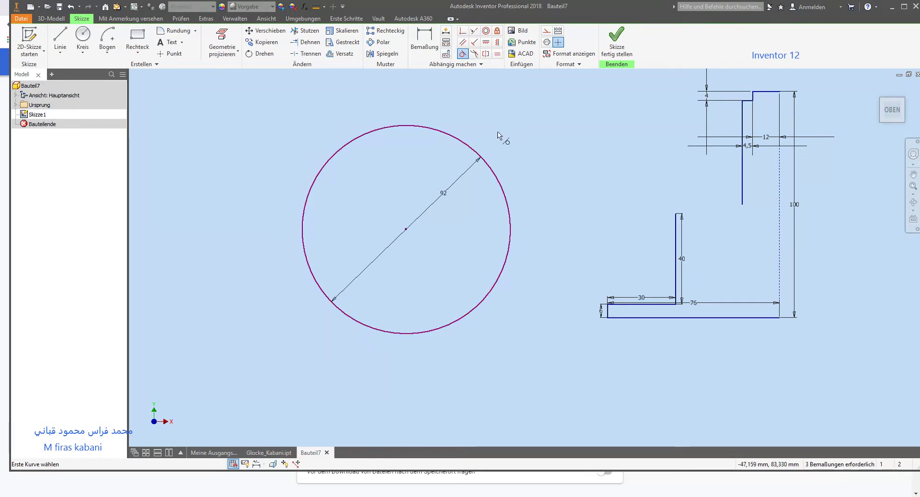
pyautogui.click(476, 157)
pyautogui.click(743, 176)
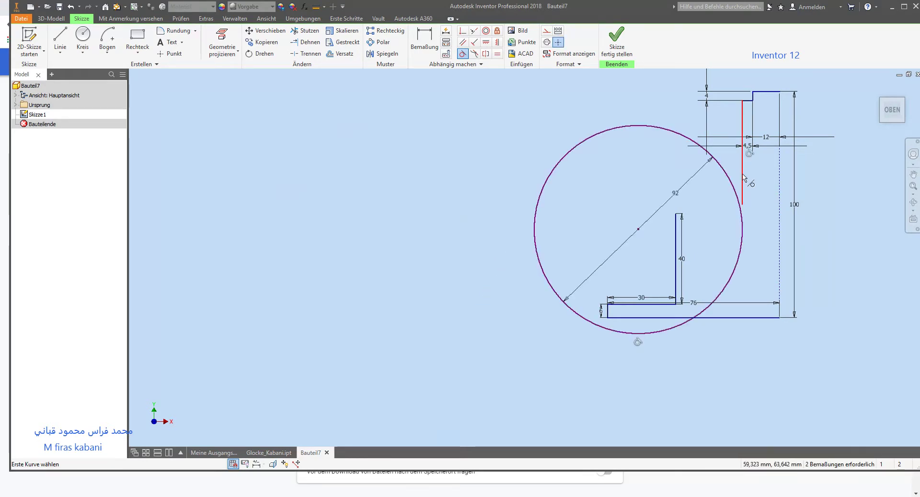
pyautogui.press('Escape')
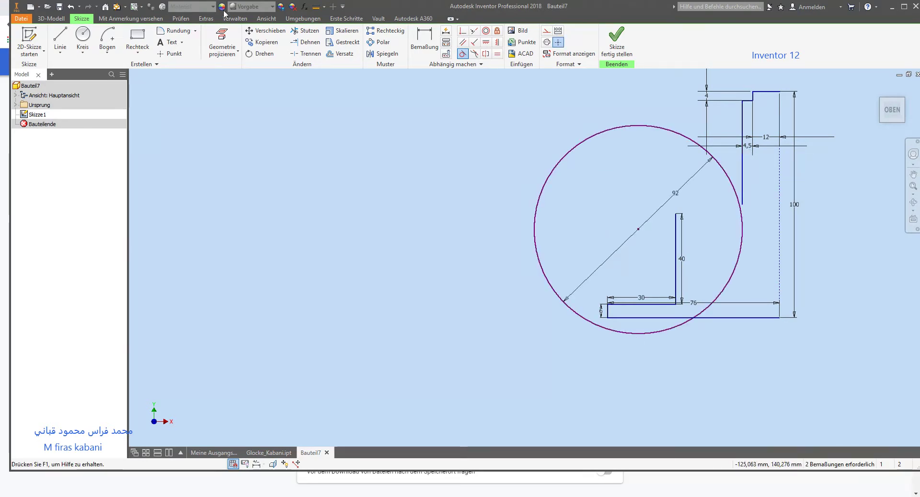
pyautogui.click(71, 7)
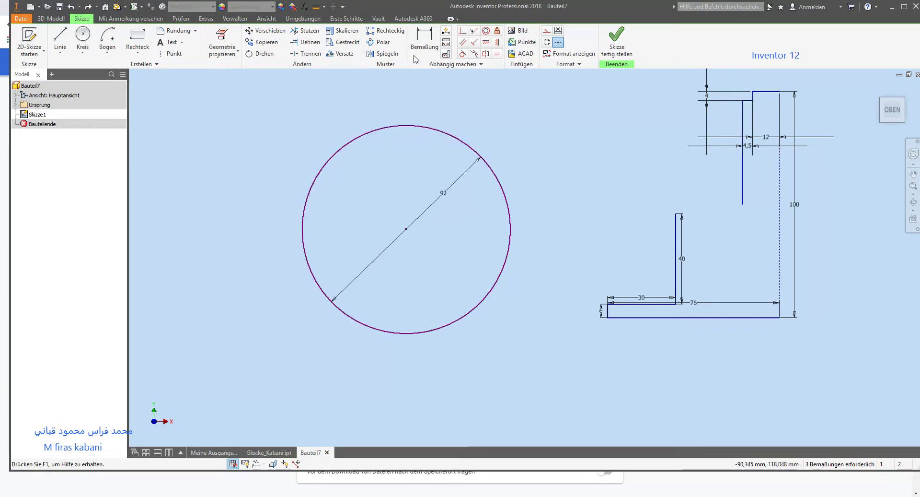
# - Delete the 92 mm circle and bring the whole profile into view
pyautogui.click(462, 31)
pyautogui.click(402, 334)
pyautogui.press('Delete')
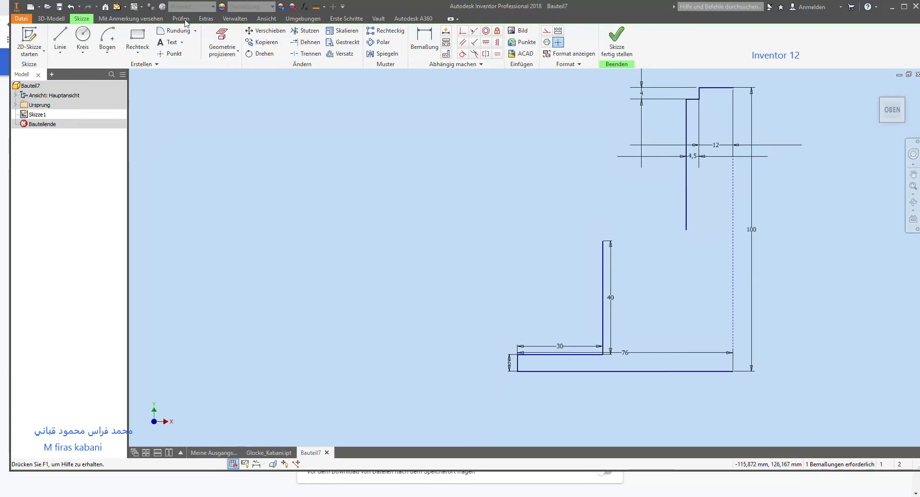
pyautogui.scroll(5, 815, 196)
pyautogui.scroll(-5, 819, 196)
pyautogui.scroll(-2, 829, 216)
pyautogui.moveTo(781, 221); pyautogui.dragTo(570, 266, button='middle')
# - Draw a new 92 mm diameter circle beside the profile
pyautogui.click(82, 41)
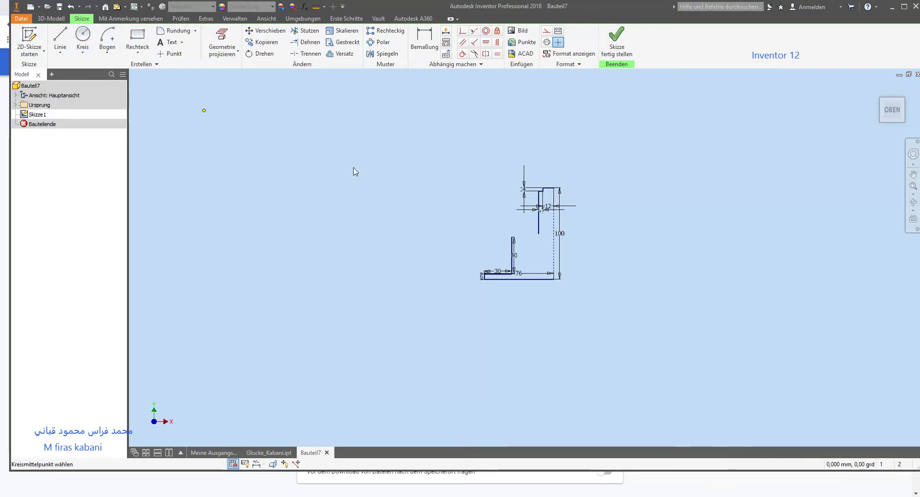
pyautogui.click(722, 278)
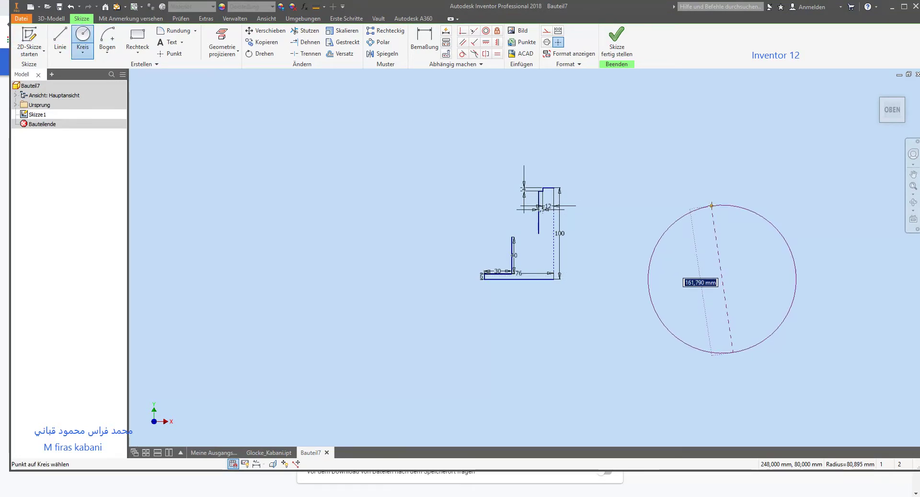
pyautogui.write('92')
pyautogui.press('Return')
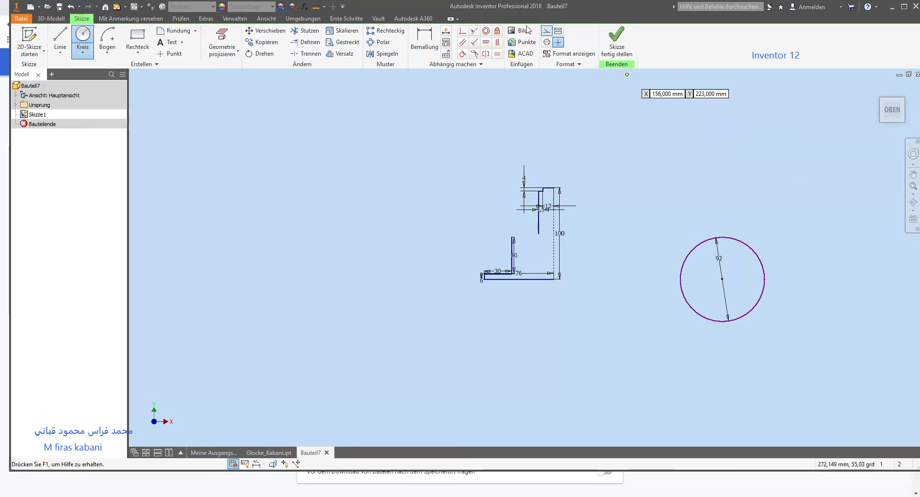
# - Constrain the 92 mm circle onto the profile line so it meets the 40 mm wall
pyautogui.click(462, 53)
pyautogui.click(692, 309)
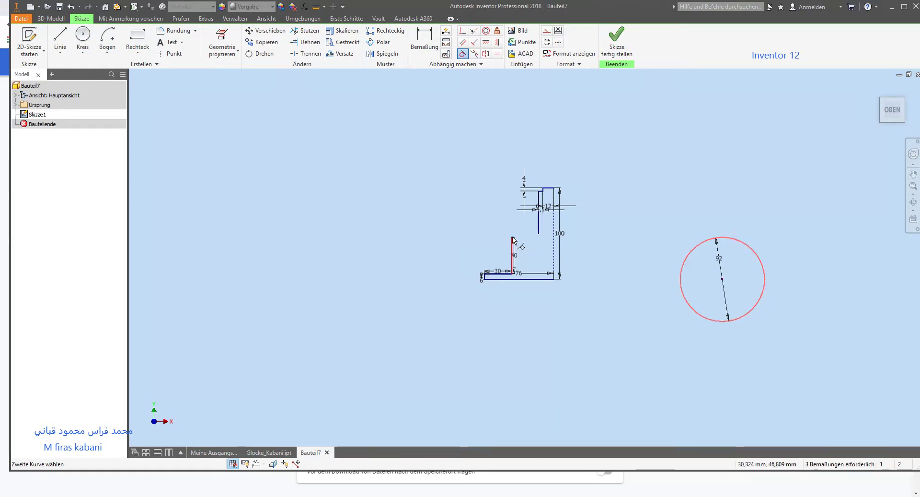
pyautogui.press('Escape')
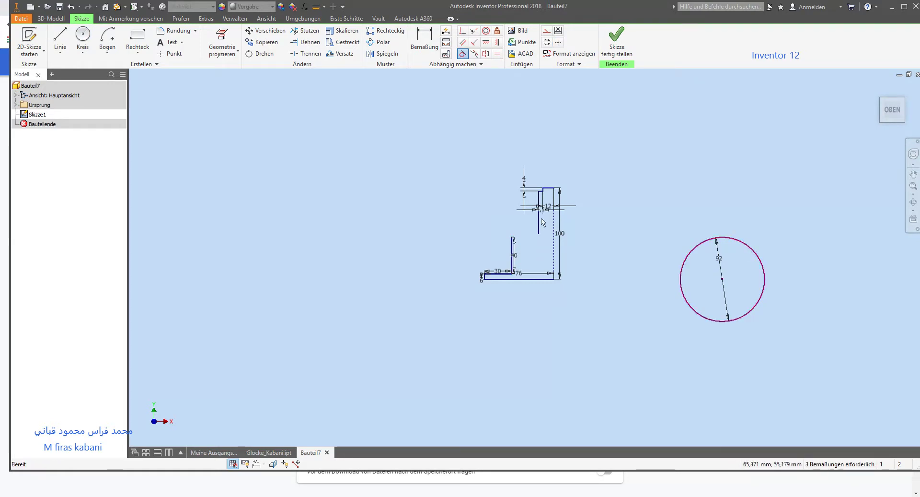
pyautogui.click(692, 310)
pyautogui.click(513, 247)
pyautogui.press('Escape')
pyautogui.scroll(2, 530, 199)
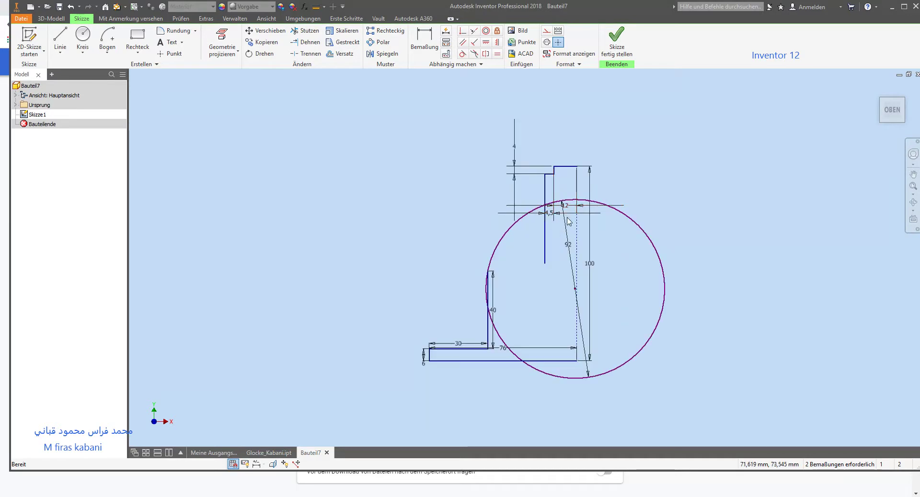
pyautogui.scroll(2, 527, 191)
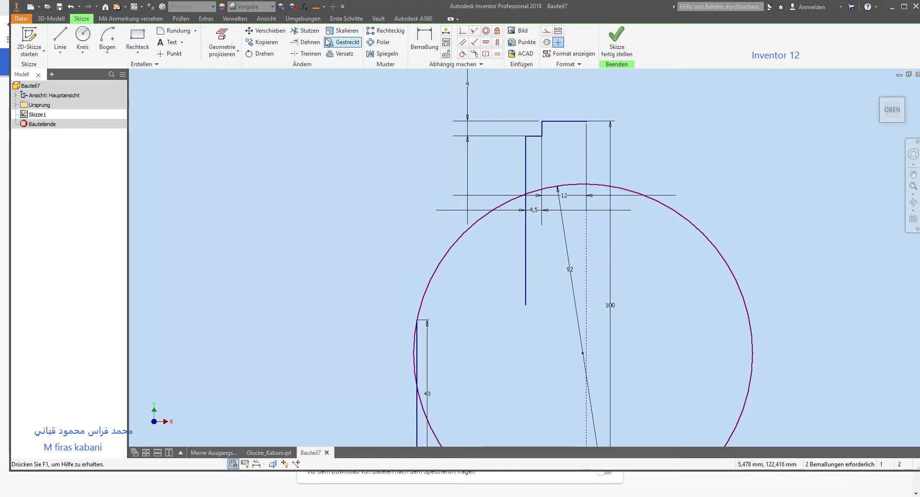
# - Trim away the circle's right-hand arc and the stem line below it
pyautogui.click(295, 30)
pyautogui.click(706, 230)
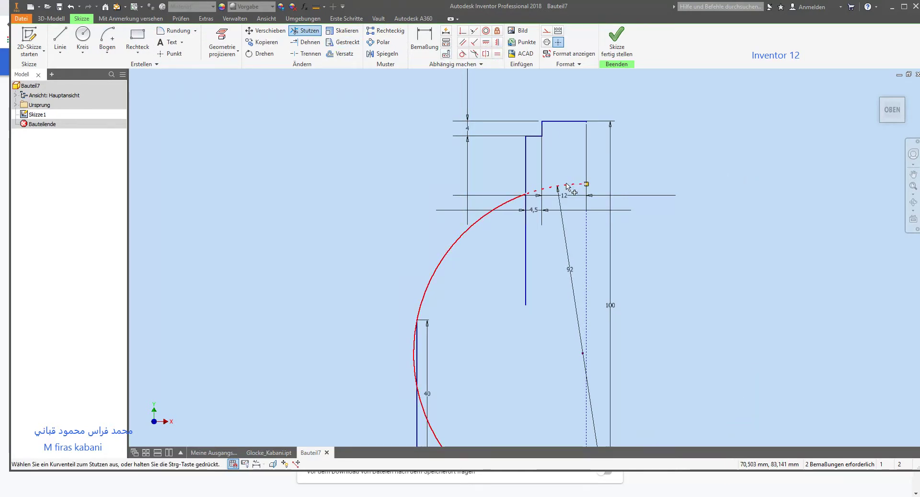
pyautogui.scroll(-2, 587, 286)
pyautogui.scroll(5, 566, 305)
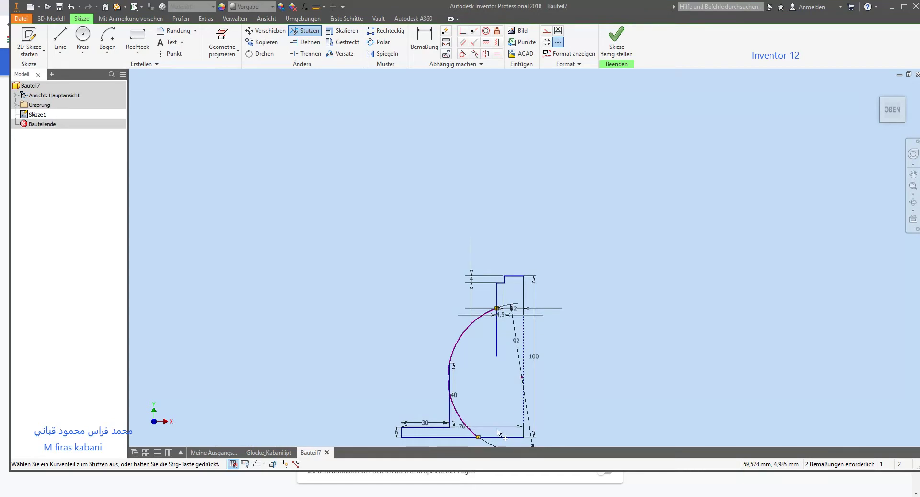
pyautogui.scroll(-2, 455, 403)
pyautogui.scroll(-2, 431, 388)
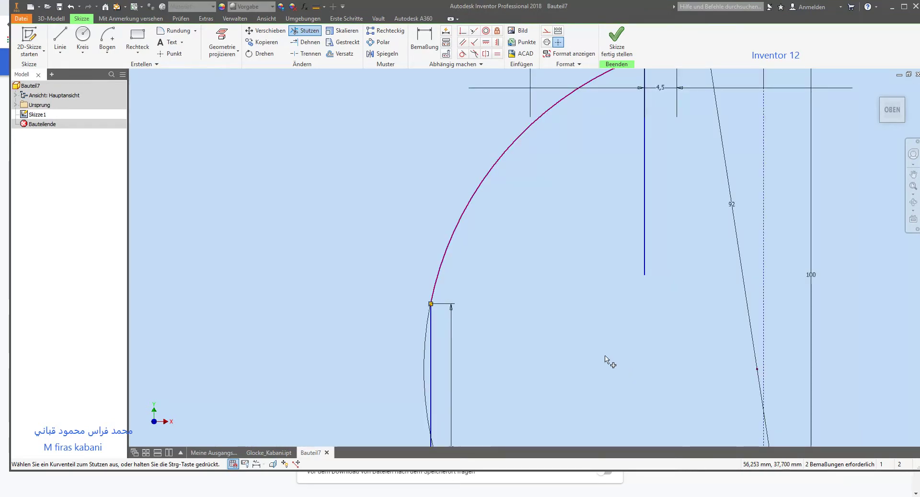
pyautogui.scroll(4, 617, 180)
pyautogui.scroll(-3, 645, 120)
pyautogui.scroll(1, 577, 201)
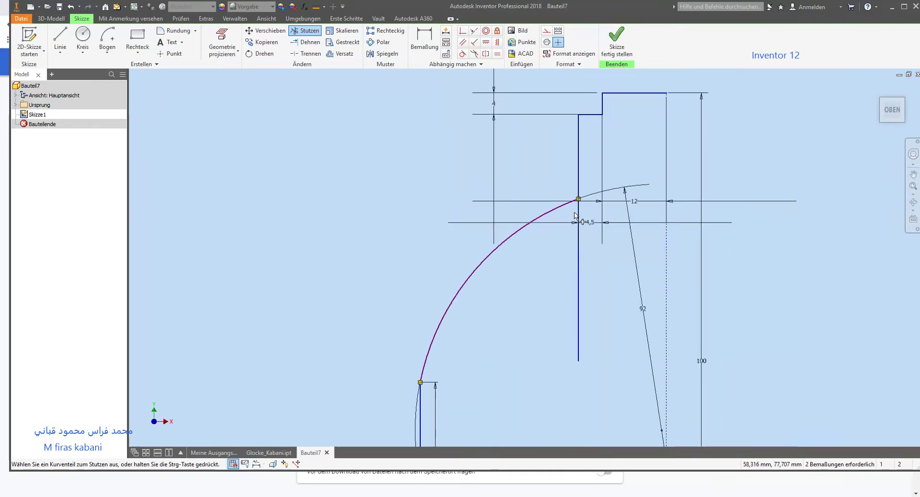
pyautogui.click(578, 239)
pyautogui.scroll(3, 559, 229)
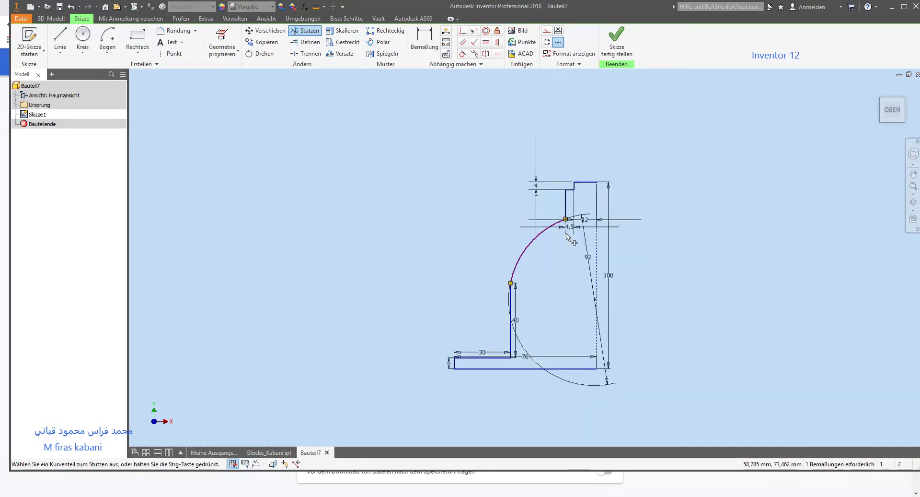
pyautogui.press('Escape')
# - Make the dome arc tangent to the 40 mm wall
pyautogui.click(462, 54)
pyautogui.click(511, 311)
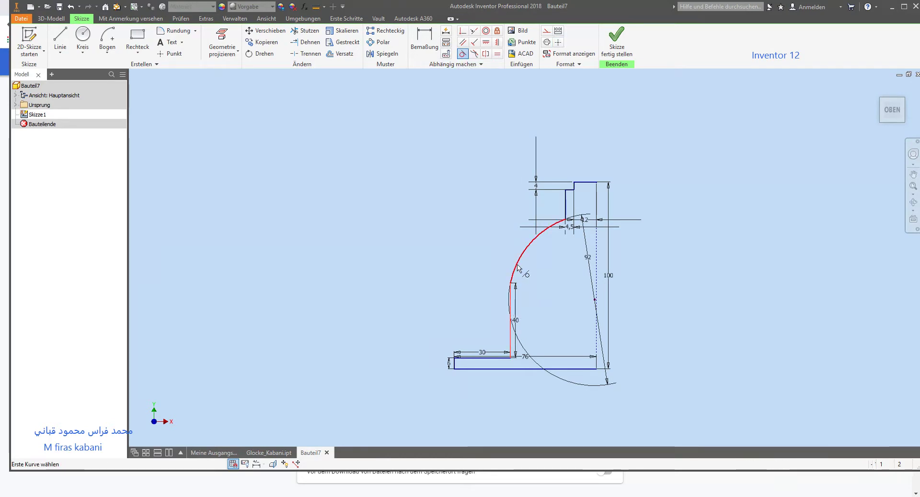
pyautogui.click(520, 269)
pyautogui.press('Escape')
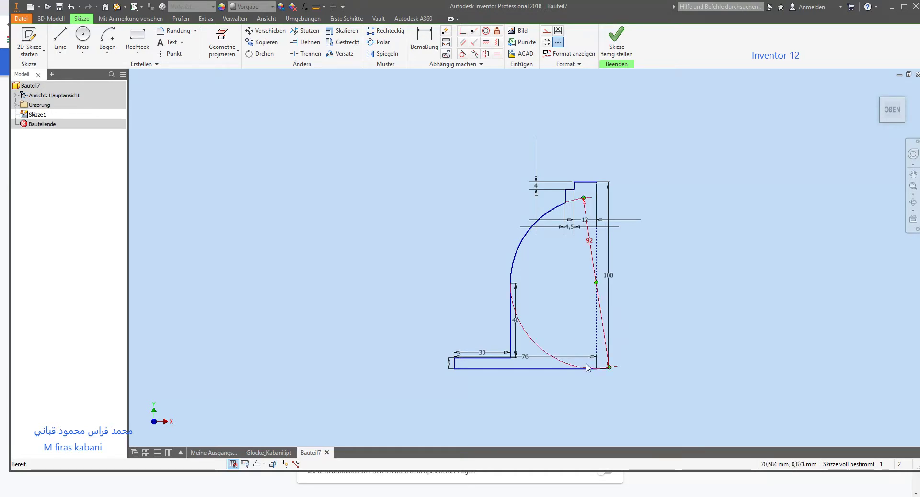
# - Draw the right-hand edge line from the base corner up to the top corner
pyautogui.click(60, 39)
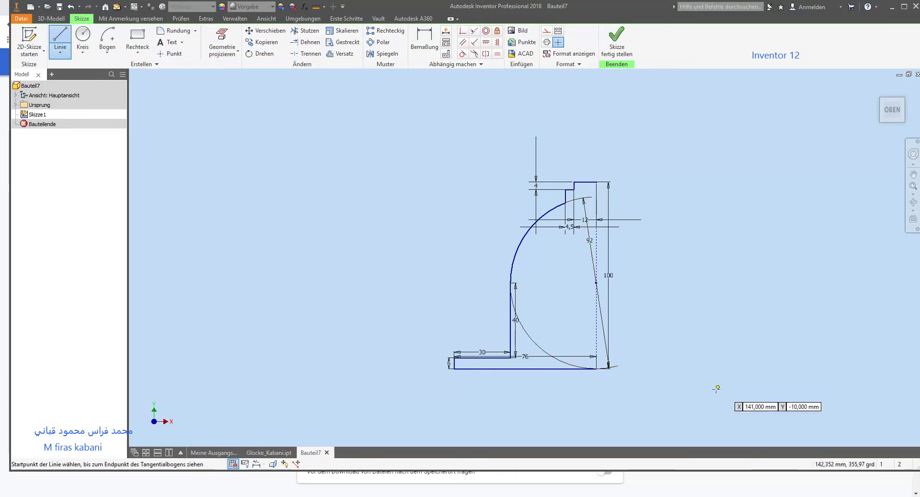
pyautogui.click(597, 369)
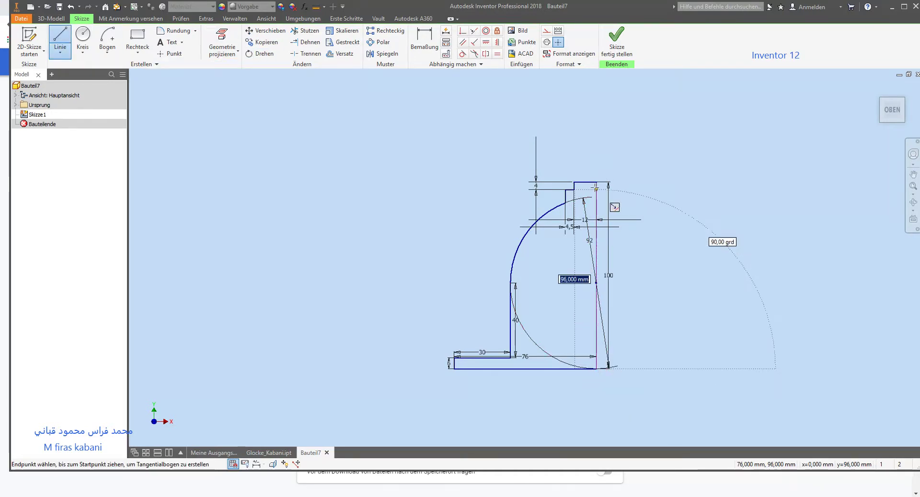
pyautogui.click(597, 181)
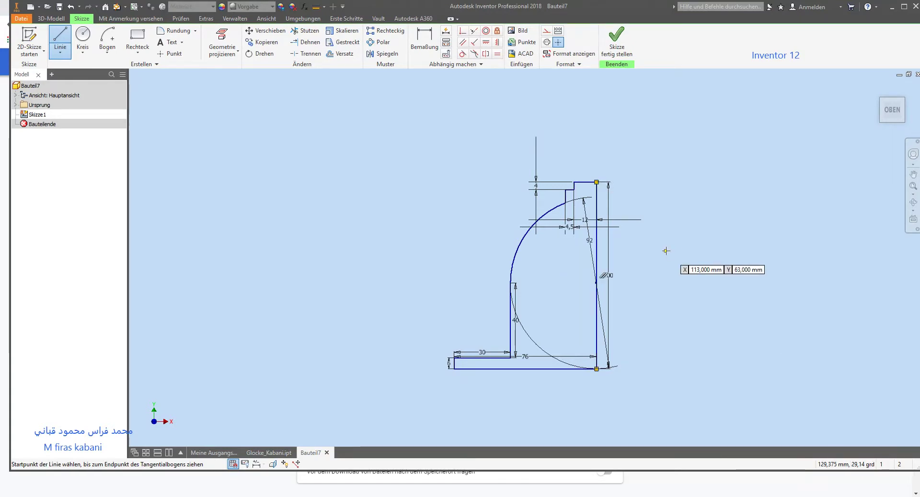
pyautogui.press('Escape')
# - Check the drawing's 96 mm and 6 mm dimensions in the PDF, then return to the sketch
pyautogui.scroll(2, 654, 254)
pyautogui.scroll(-2, 622, 318)
pyautogui.scroll(-1, 618, 316)
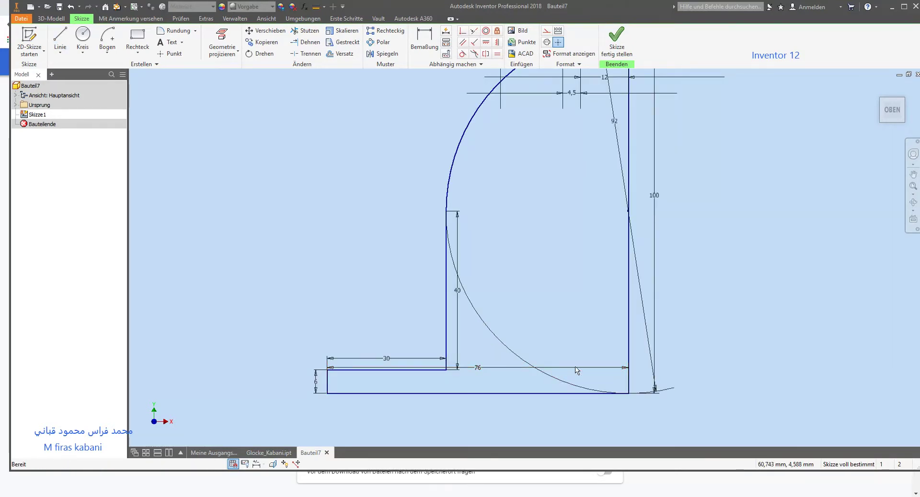
pyautogui.scroll(1, 612, 309)
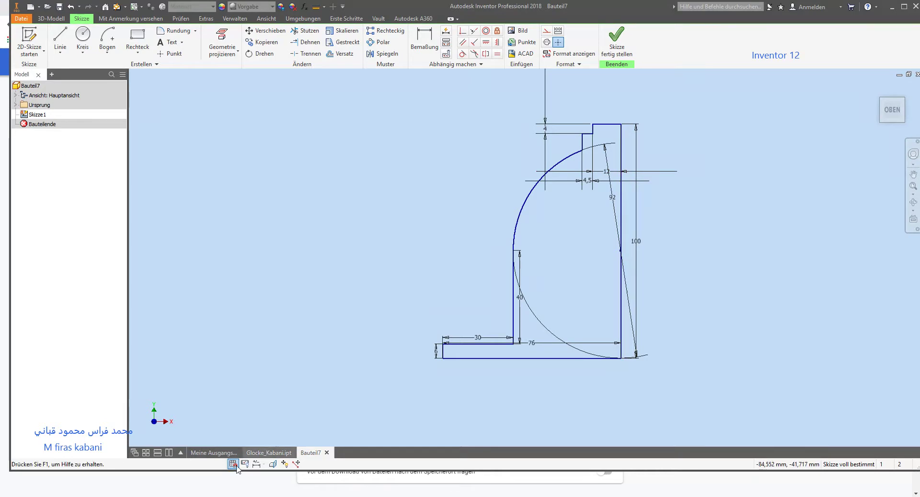
pyautogui.hotkey('alt', 'Tab')
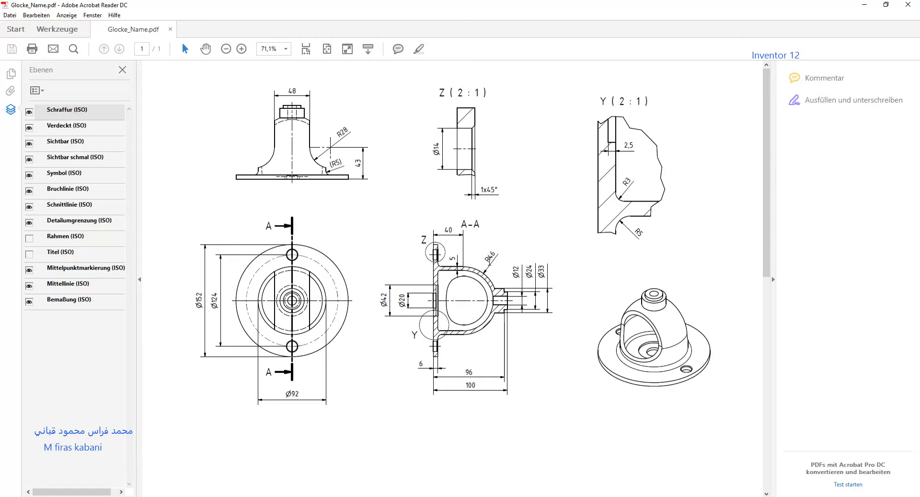
pyautogui.click(873, 6)
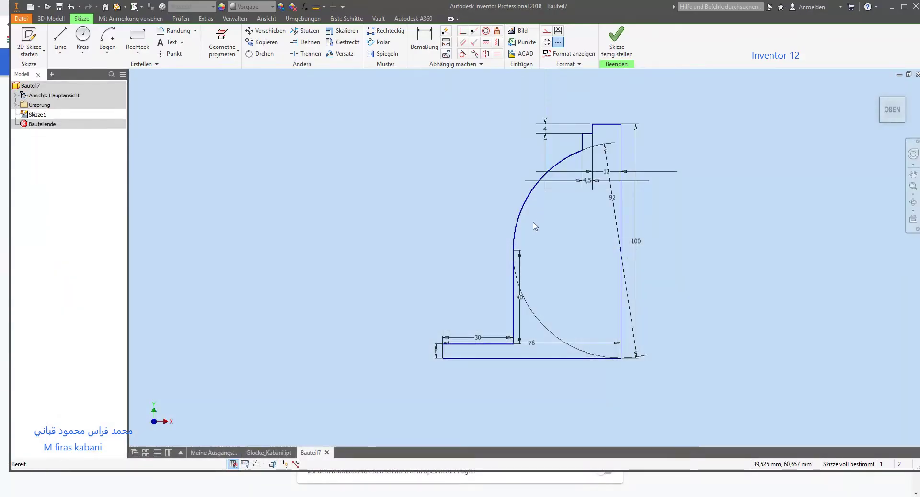
# - Finish Skizze1 and revolve the profile about its right edge to create Umdrehung1
pyautogui.click(616, 43)
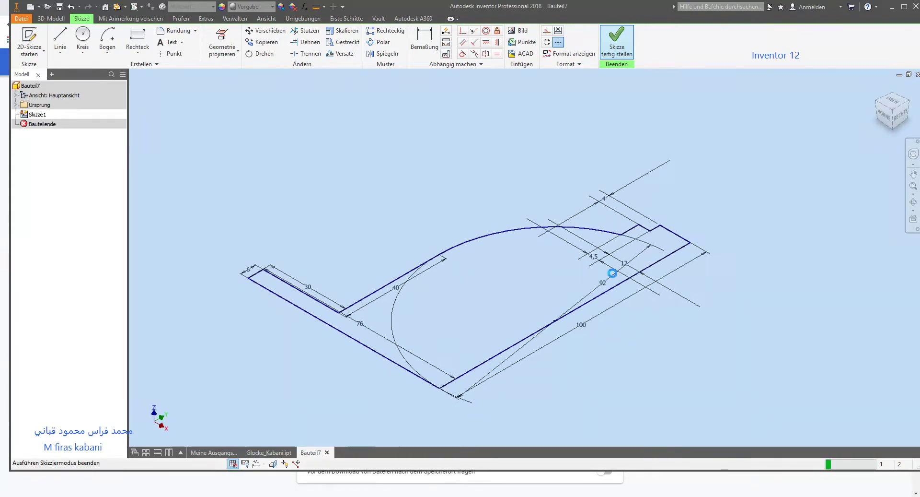
pyautogui.click(120, 34)
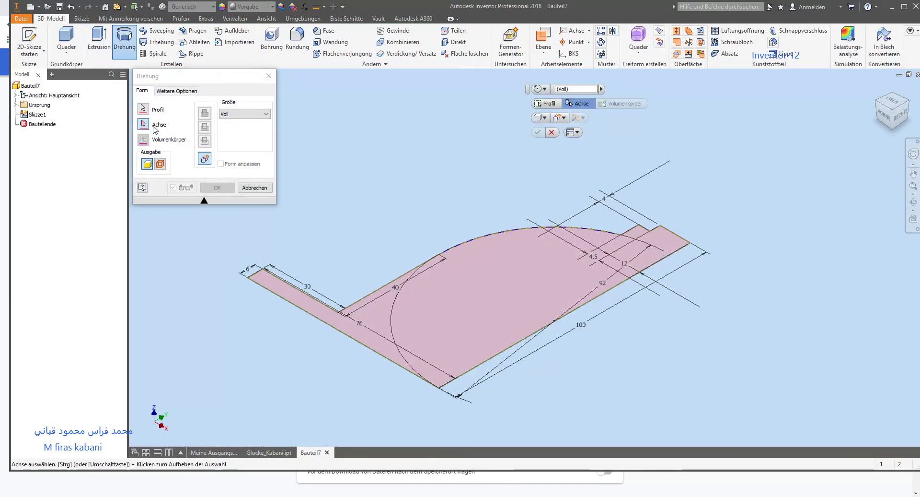
pyautogui.click(523, 340)
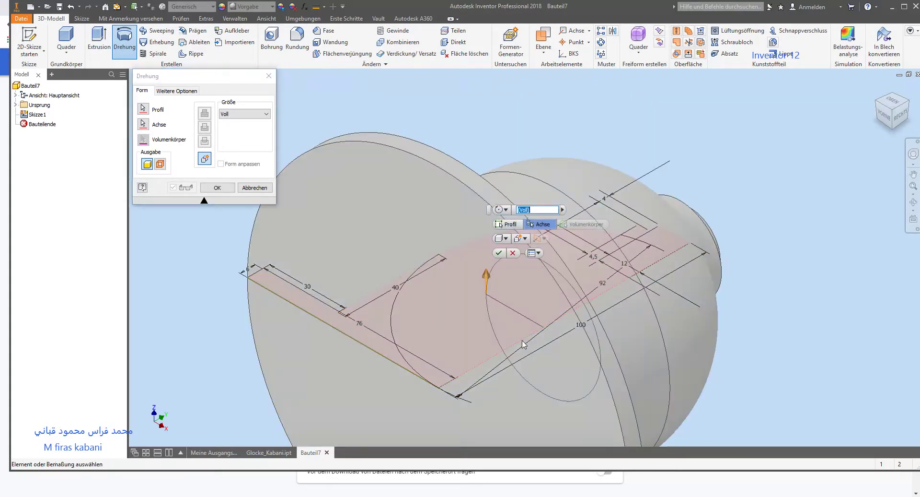
pyautogui.press('Return')
pyautogui.moveTo(533, 270)
pyautogui.keyDown('shift'); pyautogui.mouseDown(button='middle')
pyautogui.moveTo(576, 262)
pyautogui.moveTo(584, 295)
pyautogui.moveTo(540, 314)
pyautogui.moveTo(496, 292)
pyautogui.moveTo(470, 371)
pyautogui.moveTo(446, 337)
pyautogui.moveTo(481, 355)
pyautogui.moveTo(435, 339)
pyautogui.moveTo(437, 354)
pyautogui.moveTo(427, 349)
pyautogui.mouseUp(button='middle'); pyautogui.keyUp('shift')
pyautogui.scroll(5, 495, 293)
pyautogui.scroll(5, 476, 283)
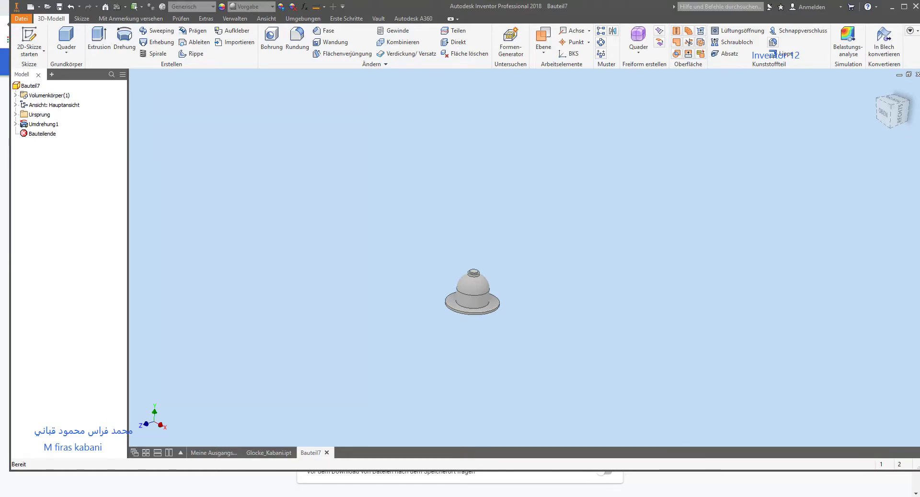
# - Create work plane Arbeitsebene1 offset 20,5 mm from the XY origin plane
pyautogui.scroll(5, 485, 287)
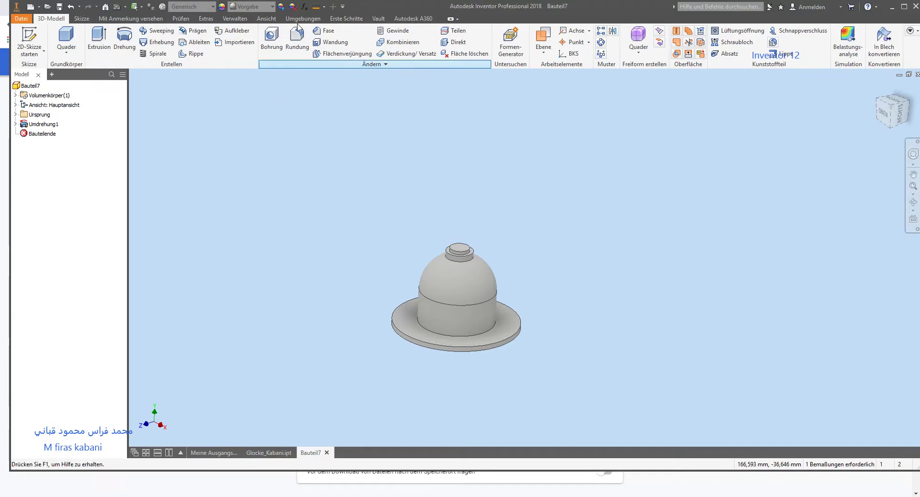
pyautogui.click(549, 53)
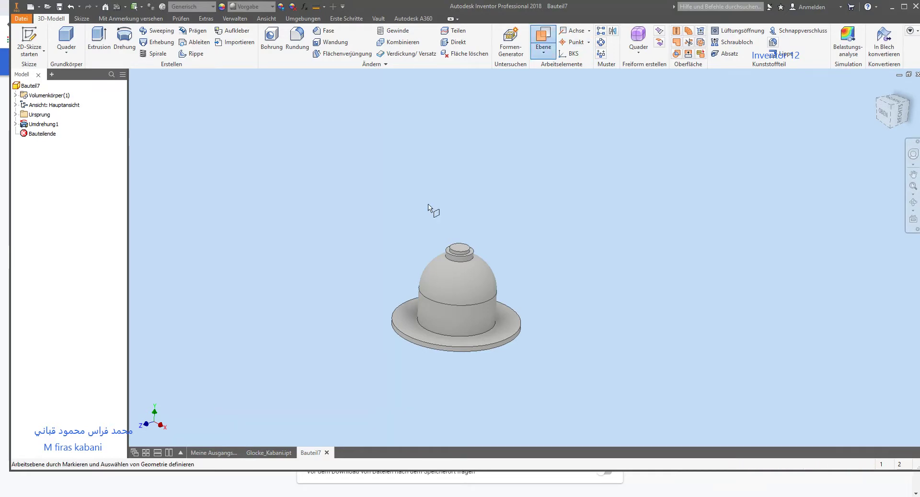
pyautogui.click(15, 105)
pyautogui.click(16, 95)
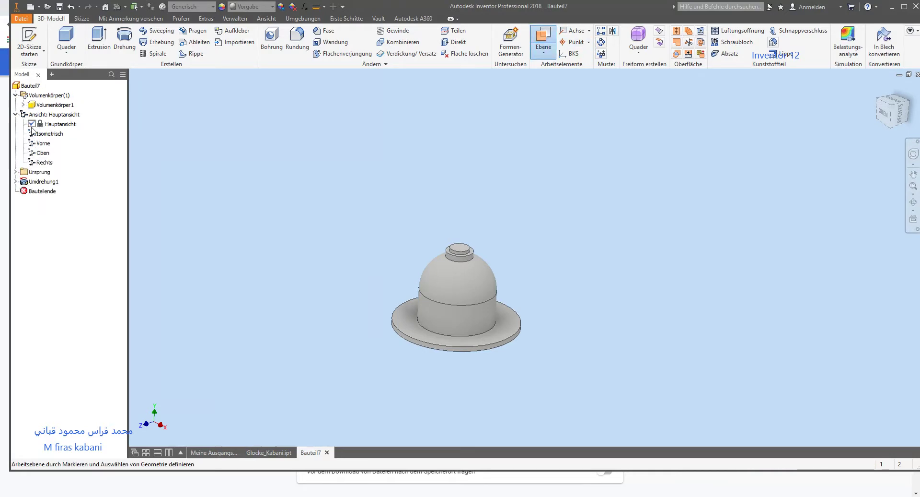
pyautogui.click(16, 172)
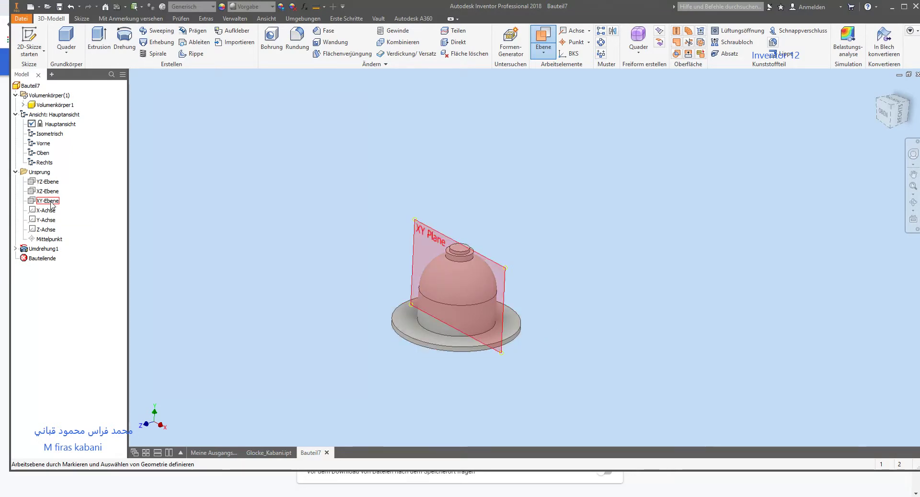
pyautogui.click(48, 201)
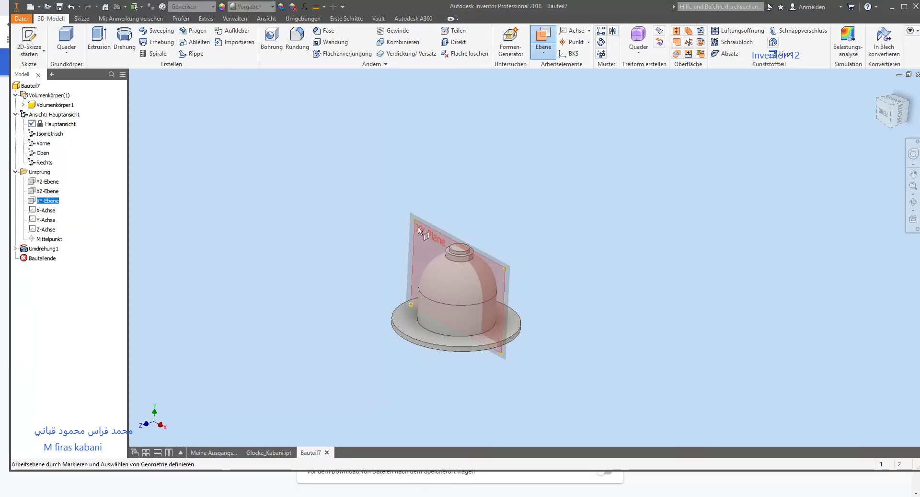
pyautogui.moveTo(415, 220); pyautogui.dragTo(403, 228)
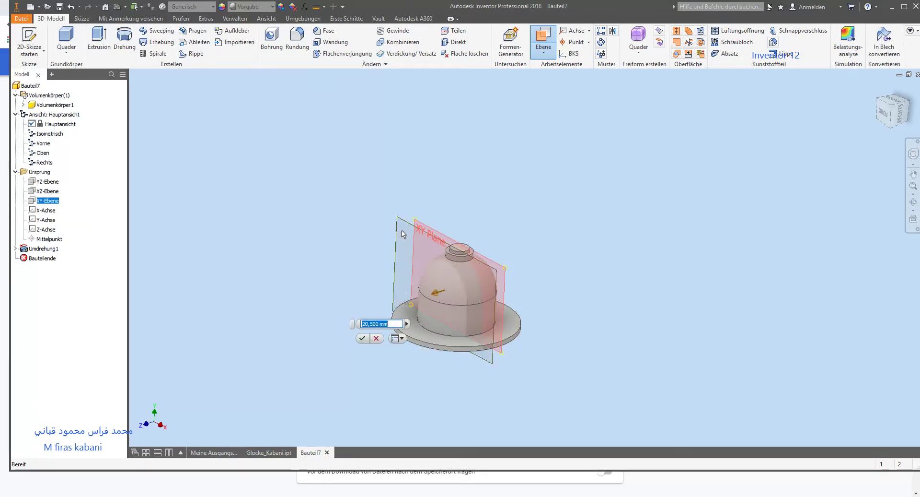
pyautogui.press('Return')
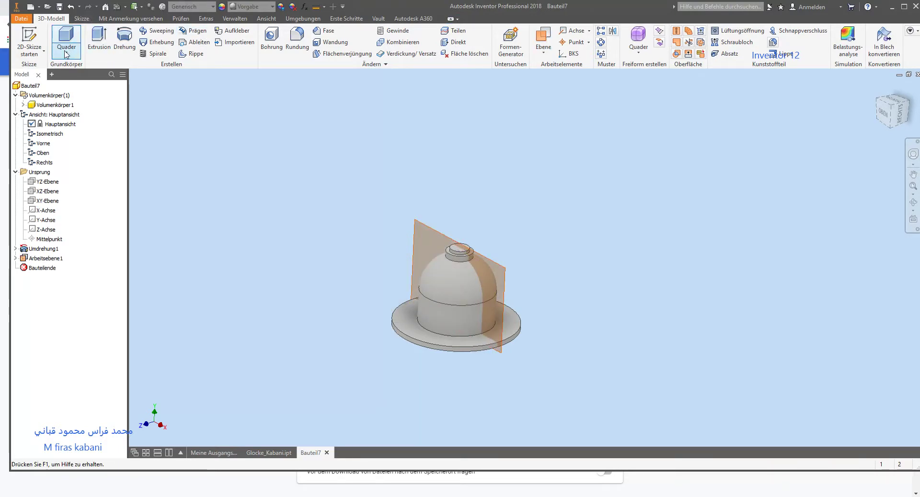
pyautogui.click(30, 38)
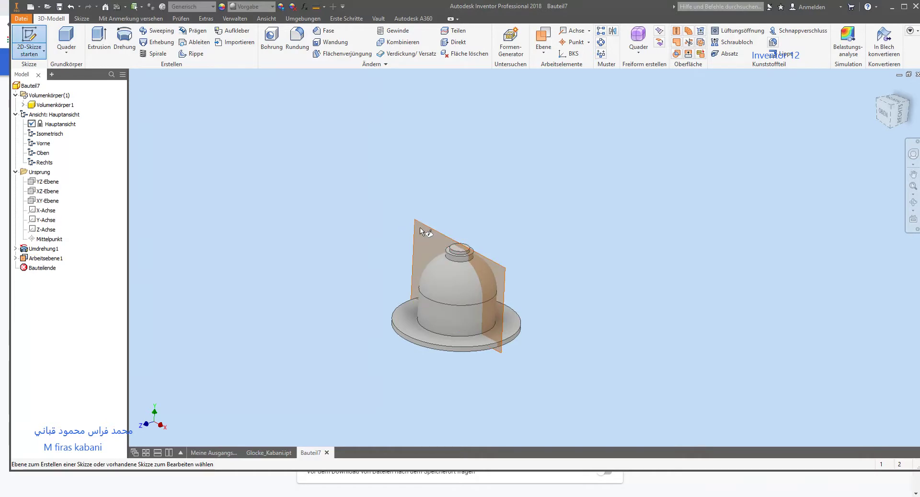
# - Start a sketch on Arbeitsebene1 and slice the graphics to show the bell's cross-section
pyautogui.click(422, 228)
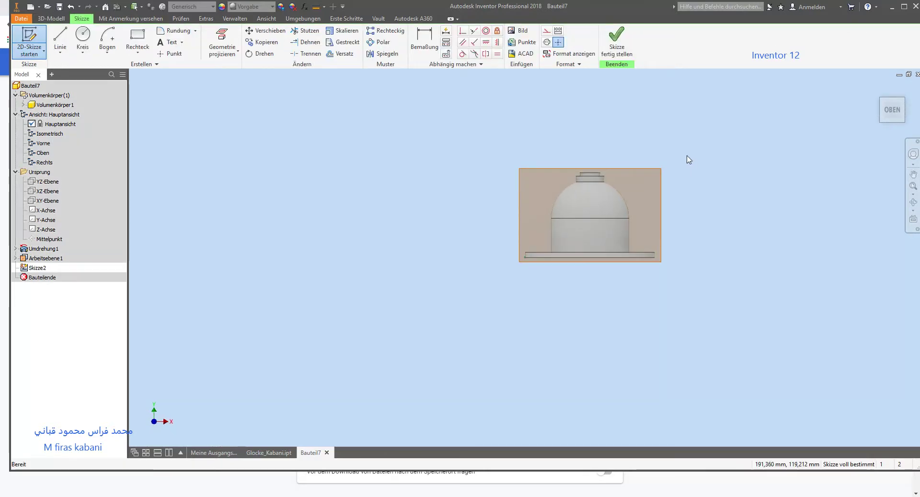
pyautogui.scroll(3, 639, 187)
pyautogui.scroll(-2, 603, 225)
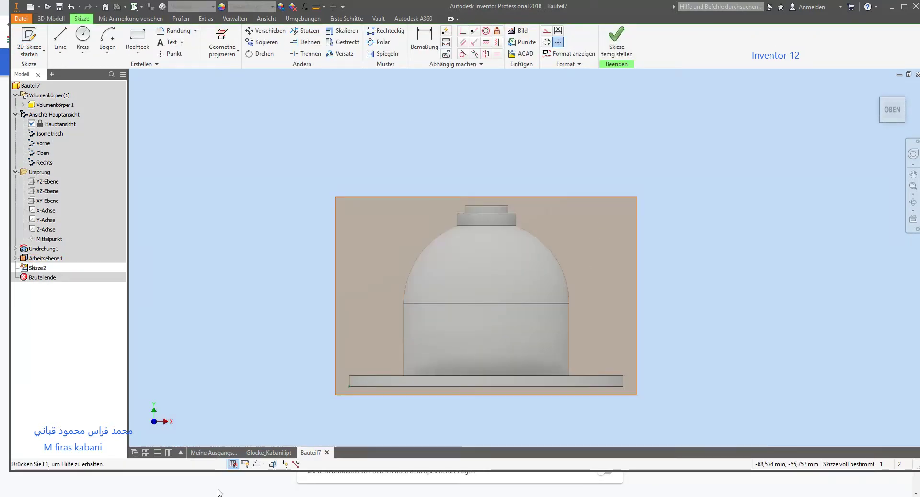
pyautogui.click(273, 464)
# - Project the bell's right vertical edge and outer dome arc into the sketch
pyautogui.click(209, 38)
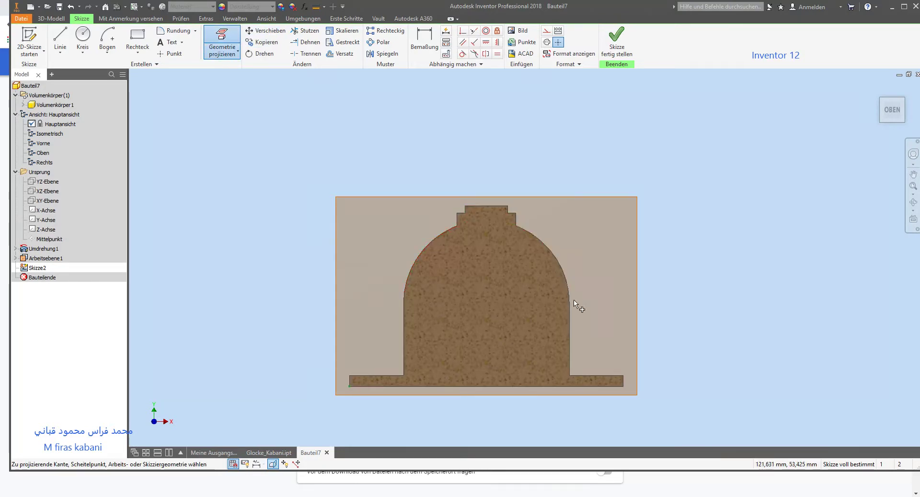
pyautogui.click(569, 316)
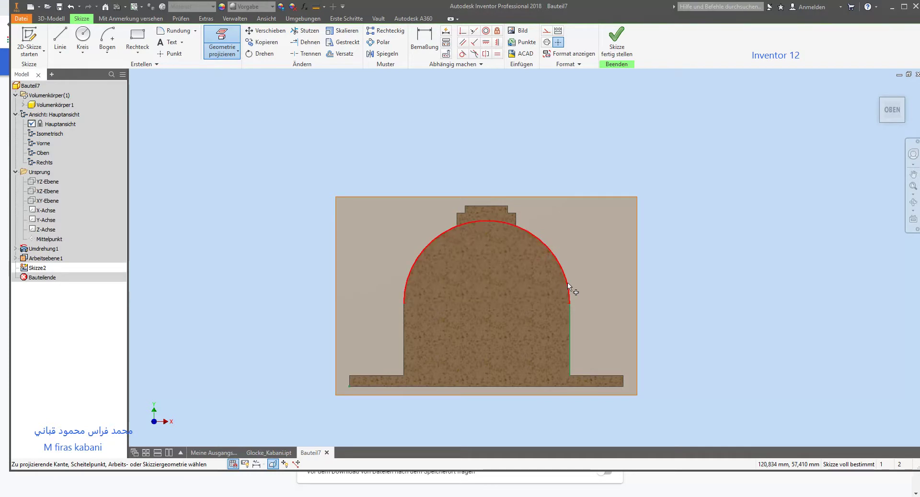
pyautogui.click(568, 283)
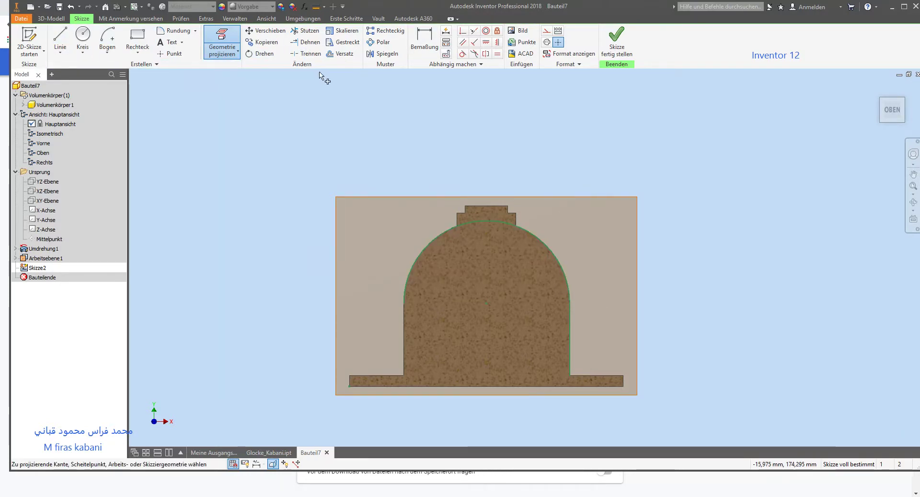
pyautogui.click(342, 53)
# - Offset the right vertical edge and the dome arc 5 mm inward
pyautogui.click(570, 320)
pyautogui.write('5')
pyautogui.press('Return')
pyautogui.click(562, 265)
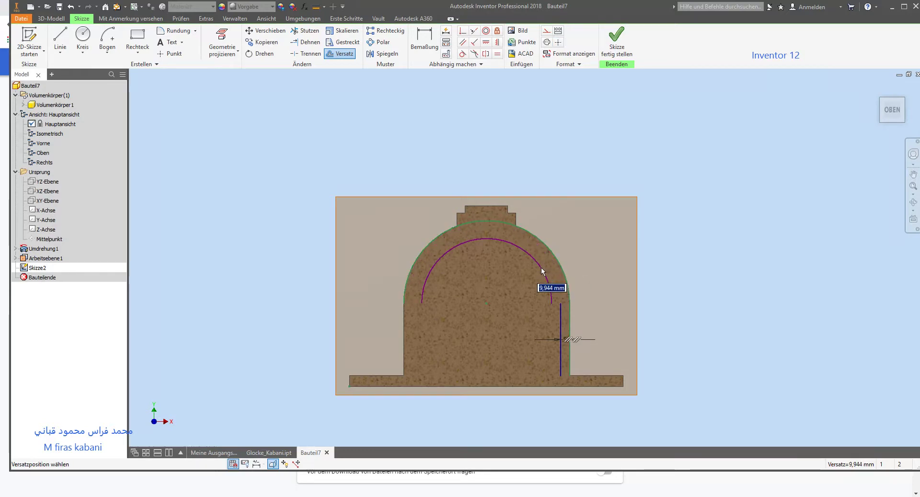
pyautogui.write('5')
pyautogui.press('Return')
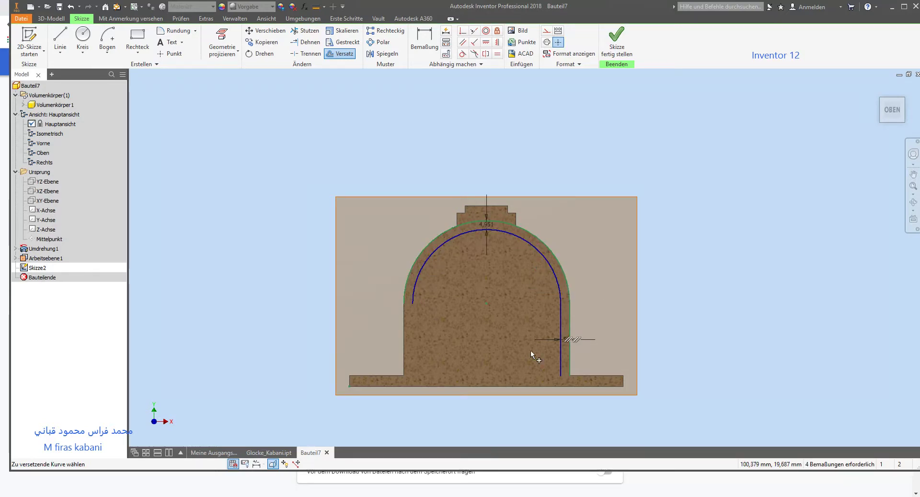
# - Project the bell's bottom edge into the sketch
pyautogui.click(222, 40)
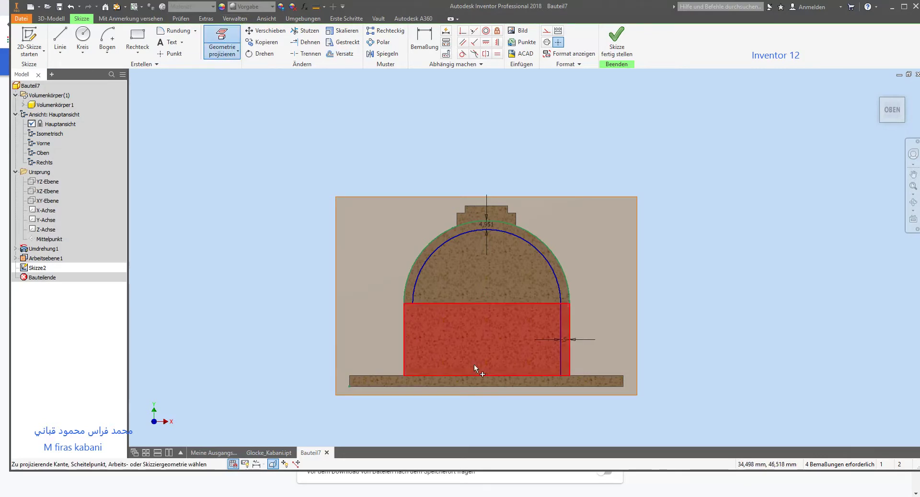
pyautogui.click(515, 386)
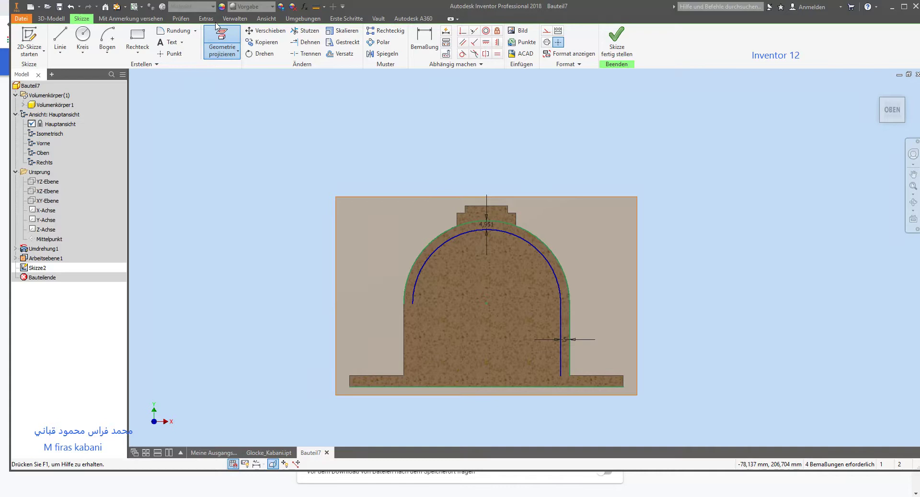
pyautogui.click(60, 44)
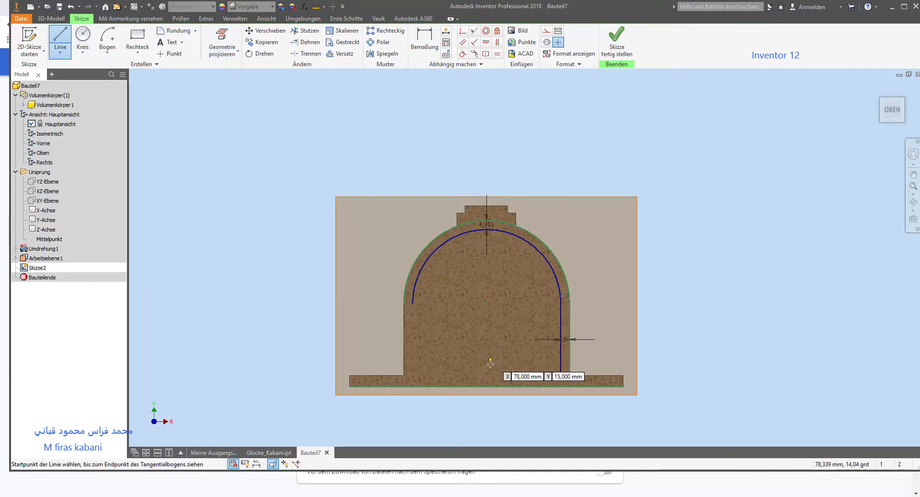
# - Draw a vertical line through the bell's centre and make it a centerline
pyautogui.click(487, 386)
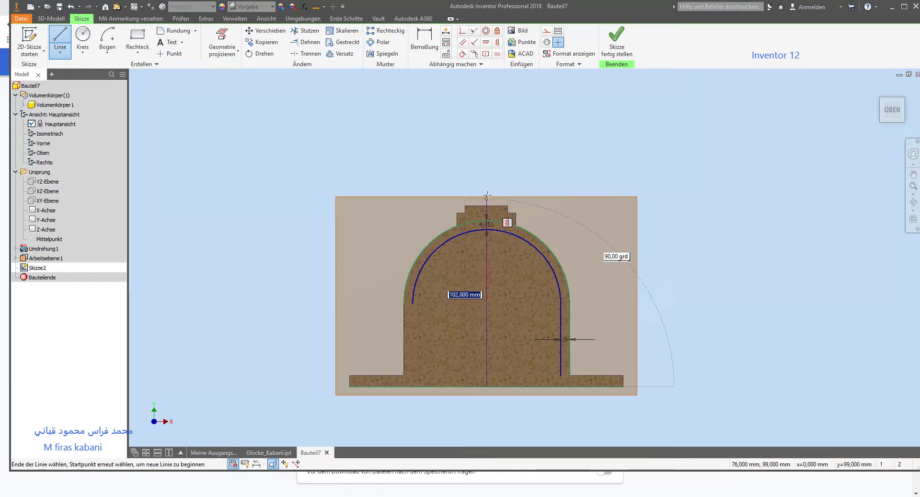
pyautogui.click(487, 186)
pyautogui.press('Escape')
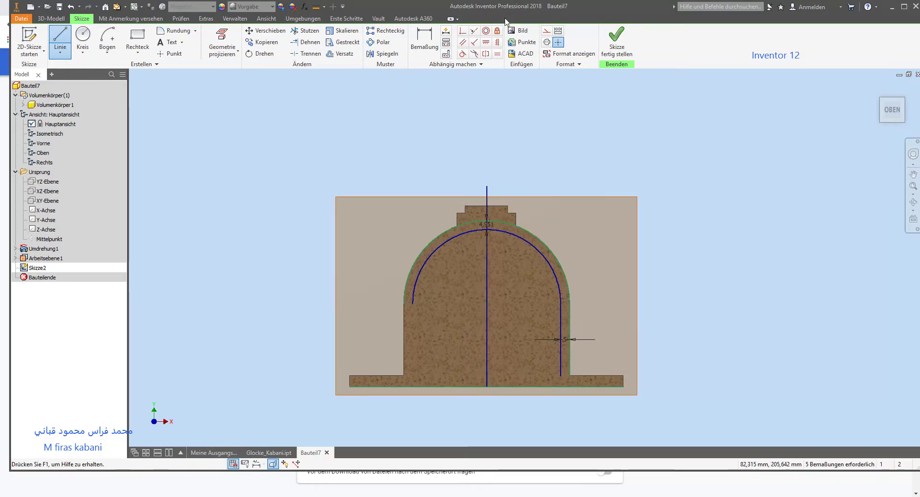
pyautogui.press('Escape')
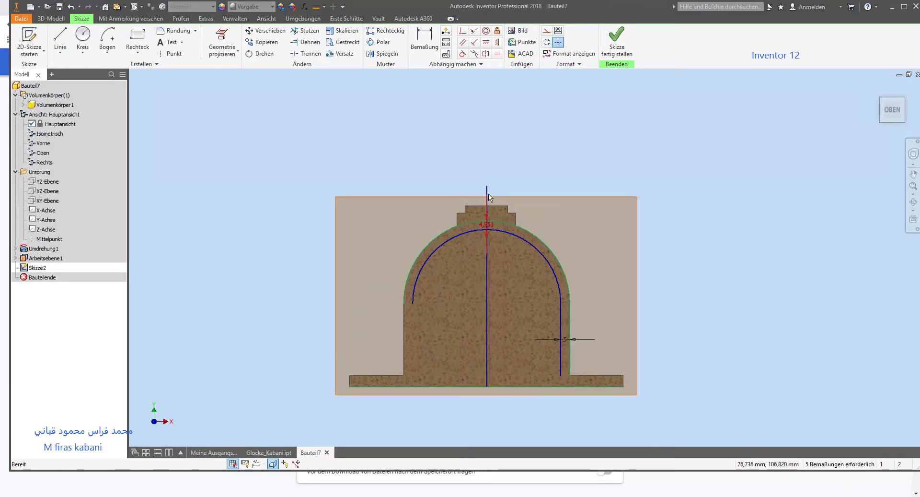
pyautogui.click(487, 194)
pyautogui.click(546, 33)
pyautogui.click(546, 34)
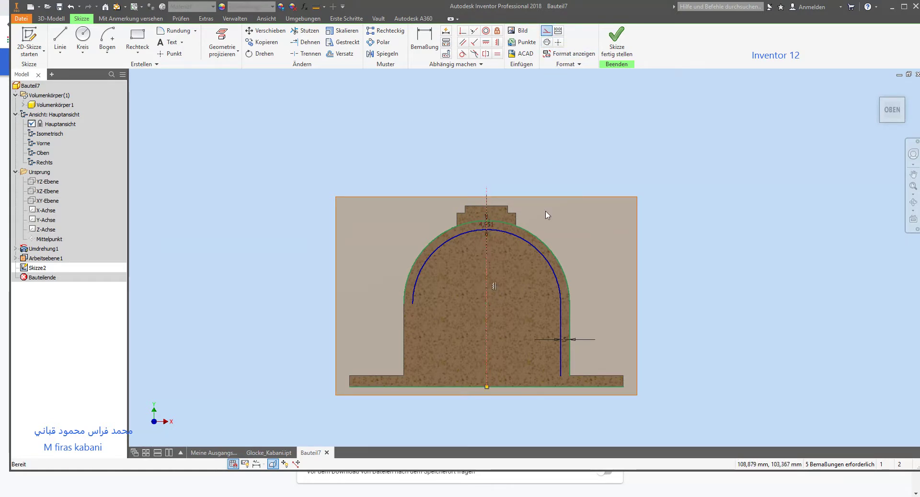
# - Trim away the left half of the inner offset arc
pyautogui.click(468, 234)
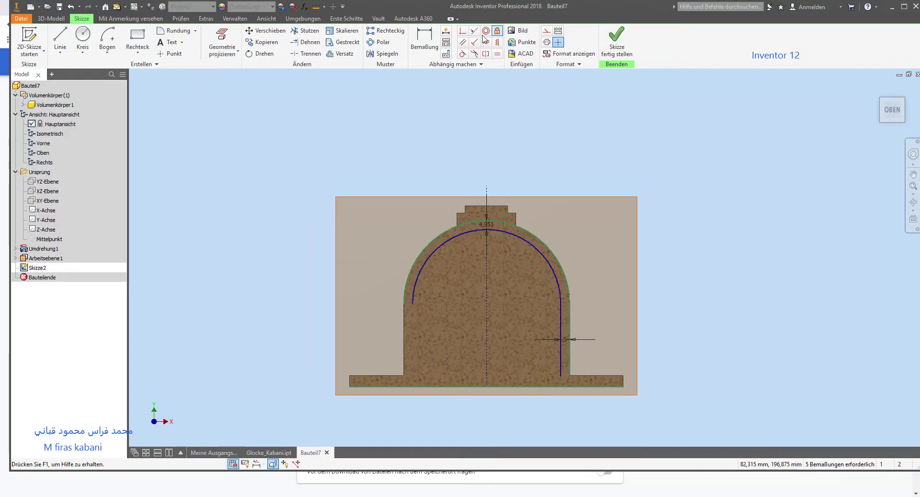
pyautogui.click(310, 31)
pyautogui.click(461, 232)
pyautogui.press('Escape')
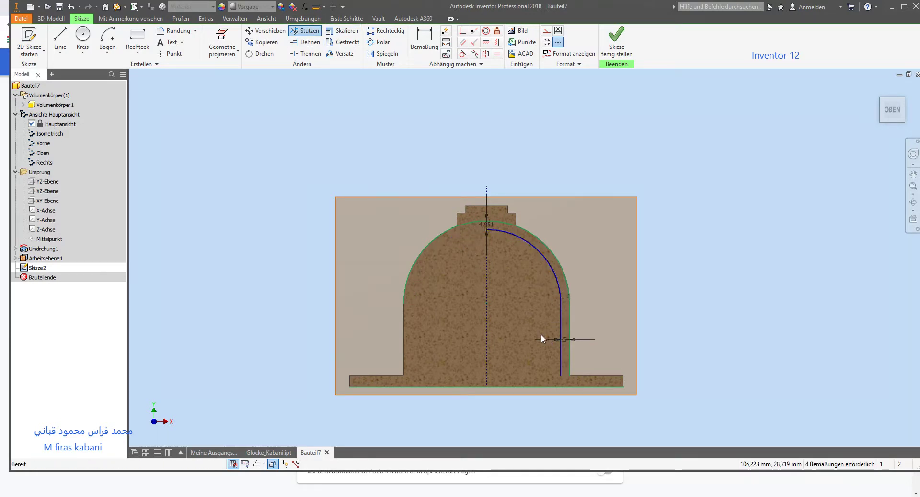
# - Draw a bottom line from the inner edge to the centre axis, then delete it after an over-constraint warning
pyautogui.click(53, 45)
pyautogui.click(560, 374)
pyautogui.click(486, 375)
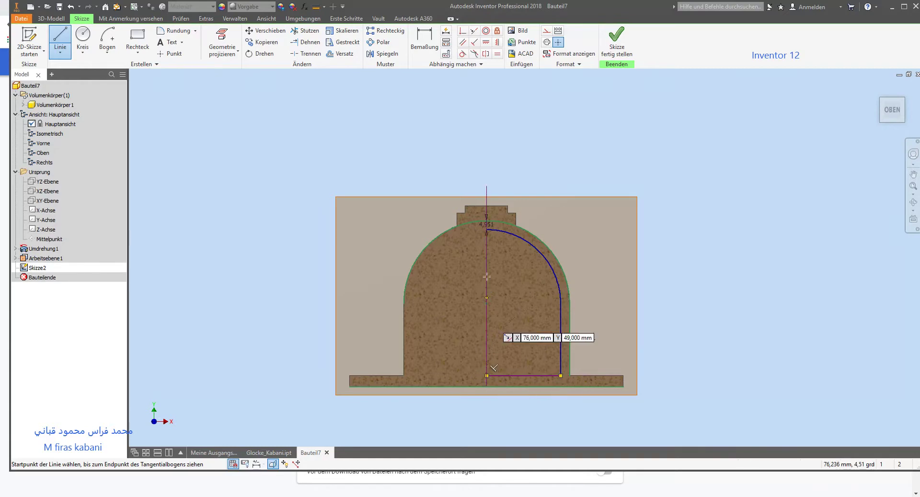
pyautogui.click(487, 374)
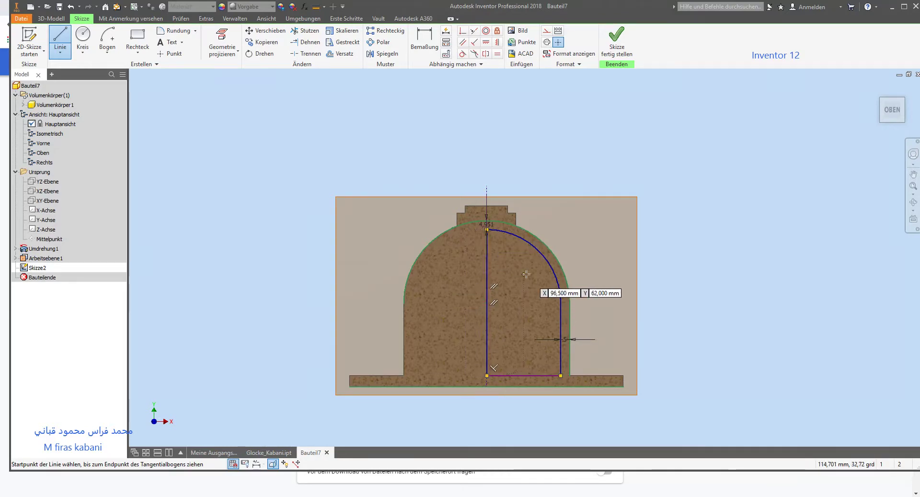
pyautogui.press('Escape')
pyautogui.click(424, 34)
pyautogui.click(543, 375)
pyautogui.click(461, 355)
pyautogui.press('Escape')
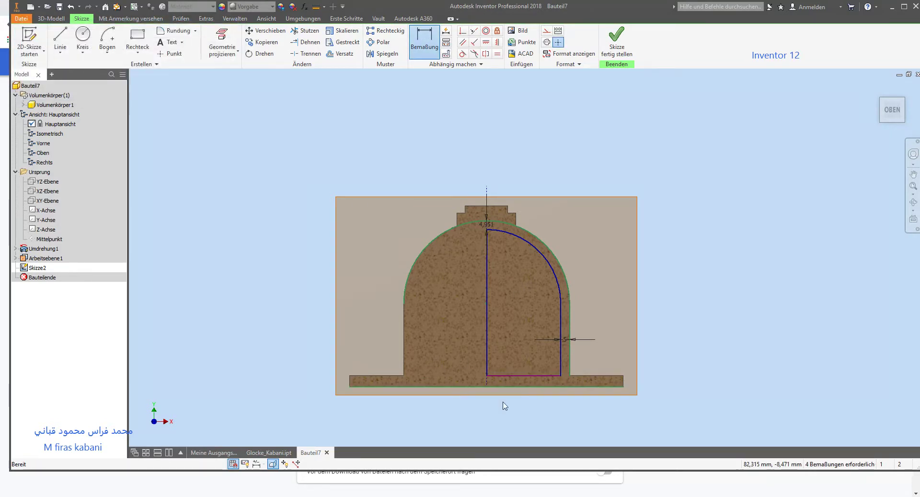
pyautogui.press('Escape')
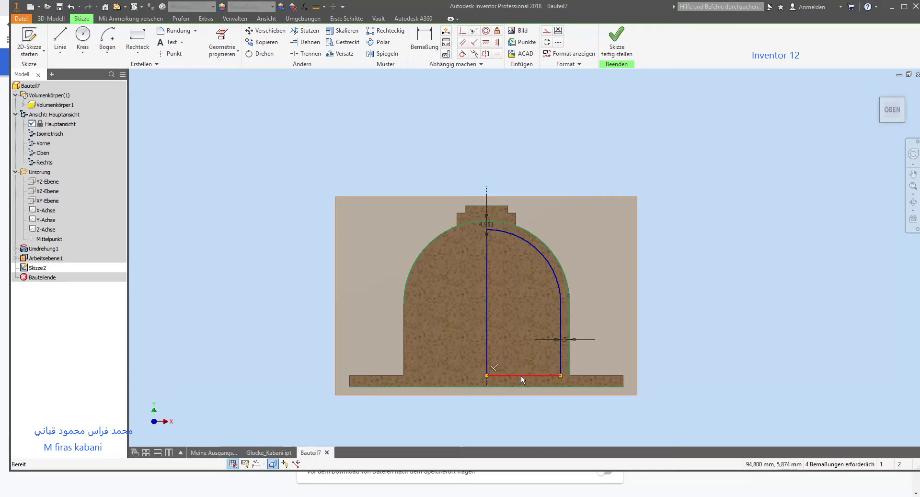
pyautogui.press('Delete')
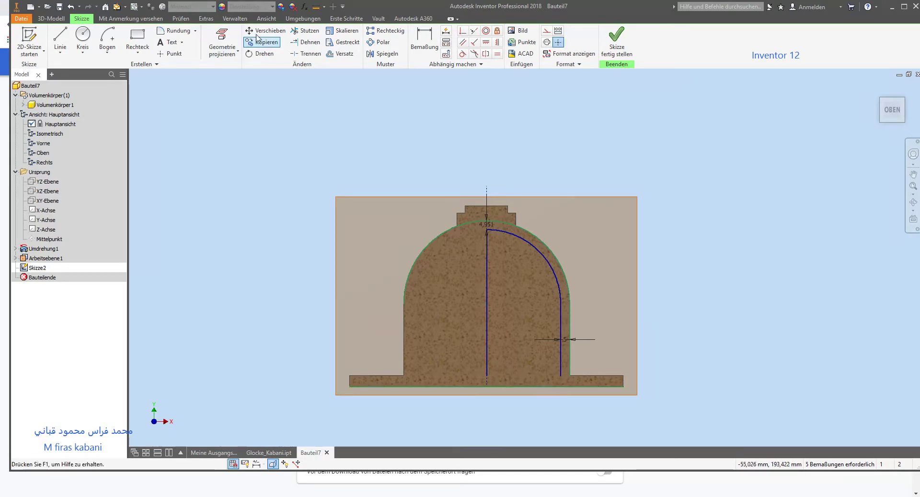
# - Redraw the bottom line from the inner edge past the axis and trim the part left of the centre
pyautogui.click(60, 36)
pyautogui.click(560, 375)
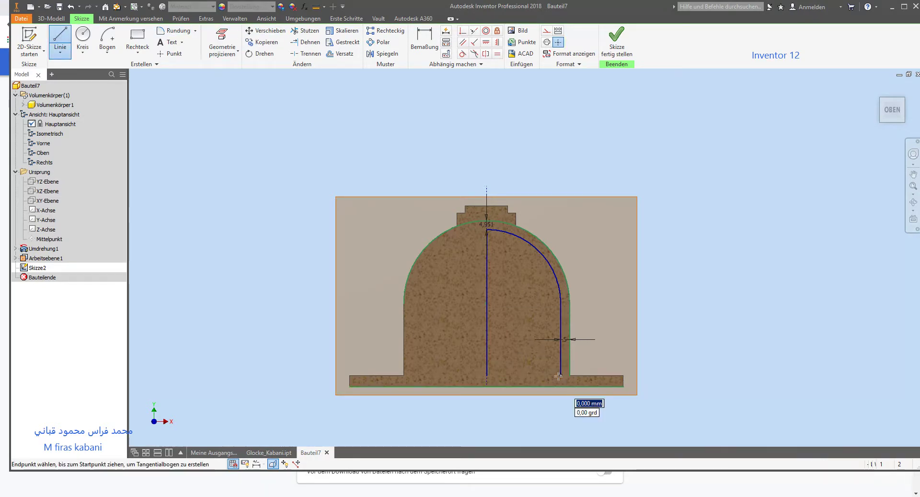
pyautogui.click(282, 375)
pyautogui.press('Escape')
pyautogui.click(305, 30)
pyautogui.click(455, 375)
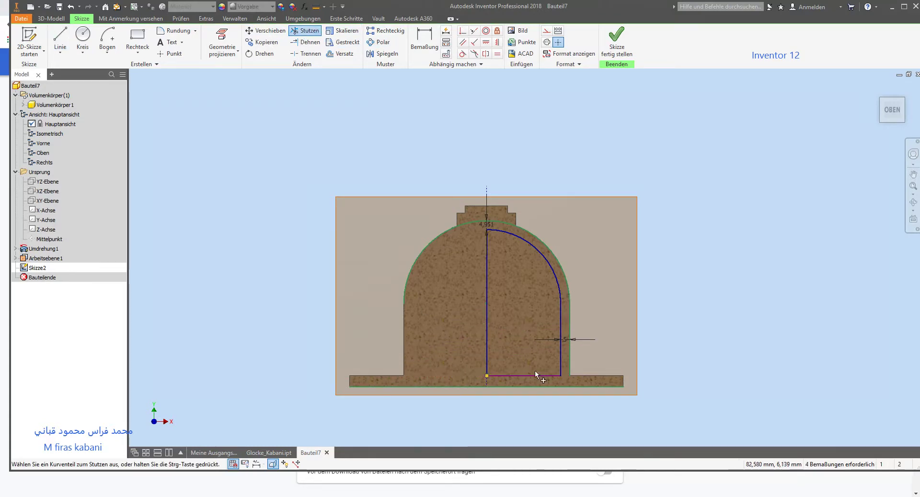
pyautogui.click(487, 225)
pyautogui.press('Escape')
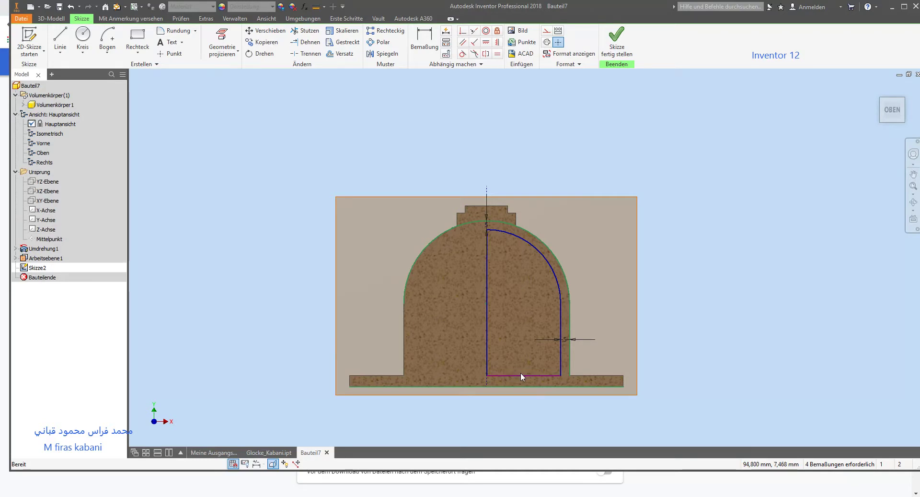
# - Dimension the profile's overall height at 111 mm
pyautogui.press('d')
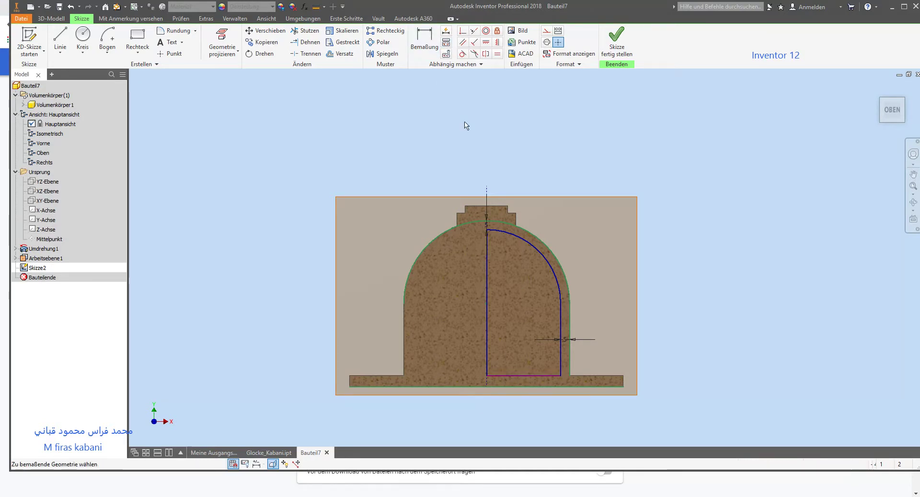
pyautogui.click(702, 238)
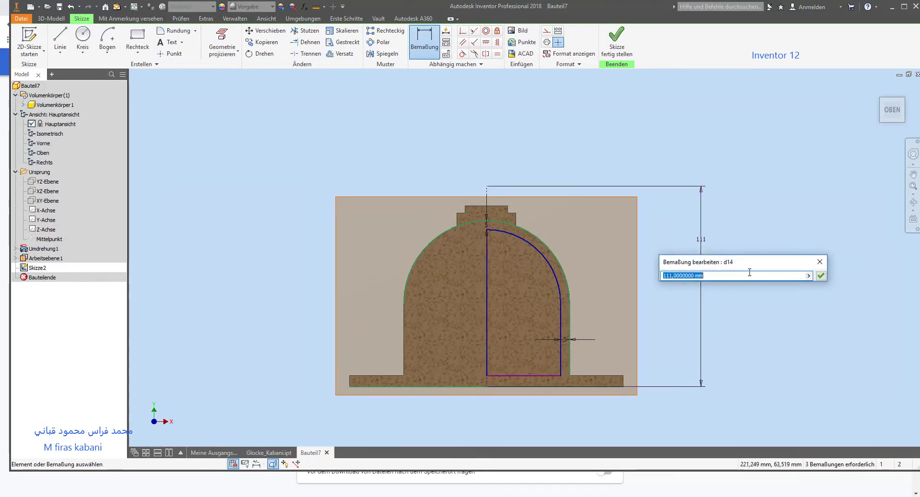
pyautogui.press('Return')
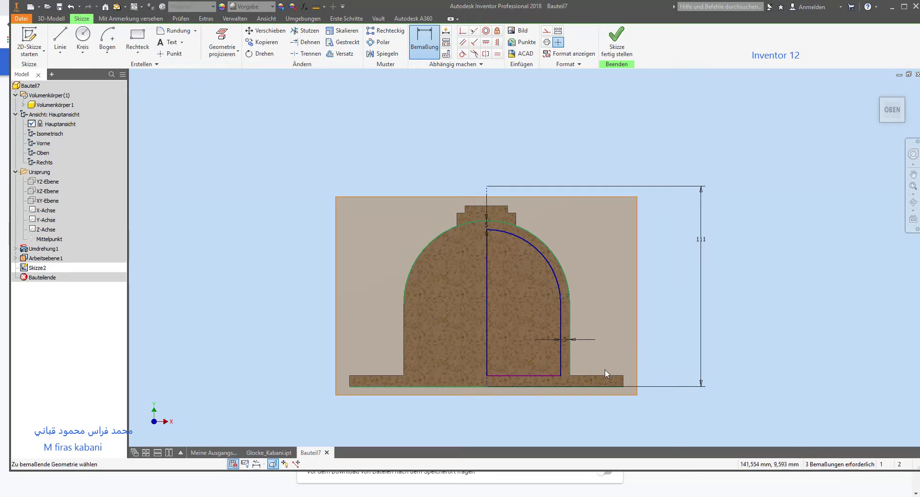
# - Apply automatic dimensioning until Skizze2 is fully constrained
pyautogui.click(446, 32)
pyautogui.click(171, 138)
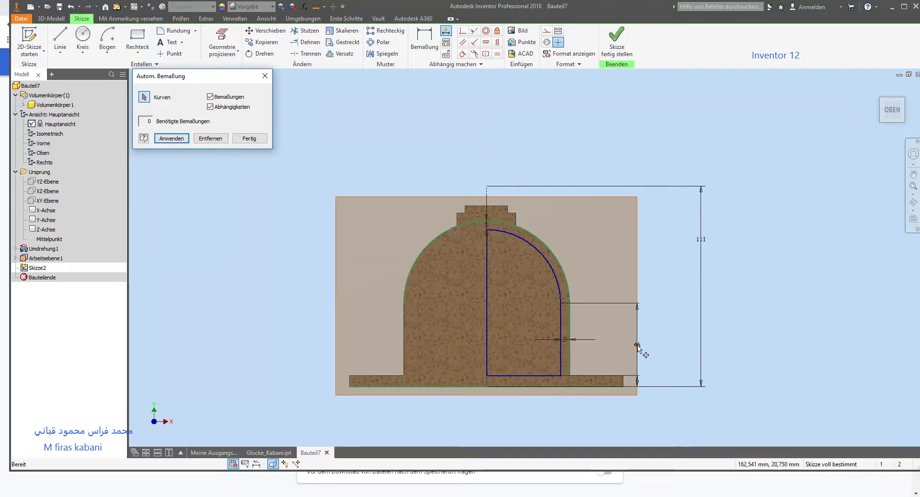
pyautogui.scroll(-2, 628, 377)
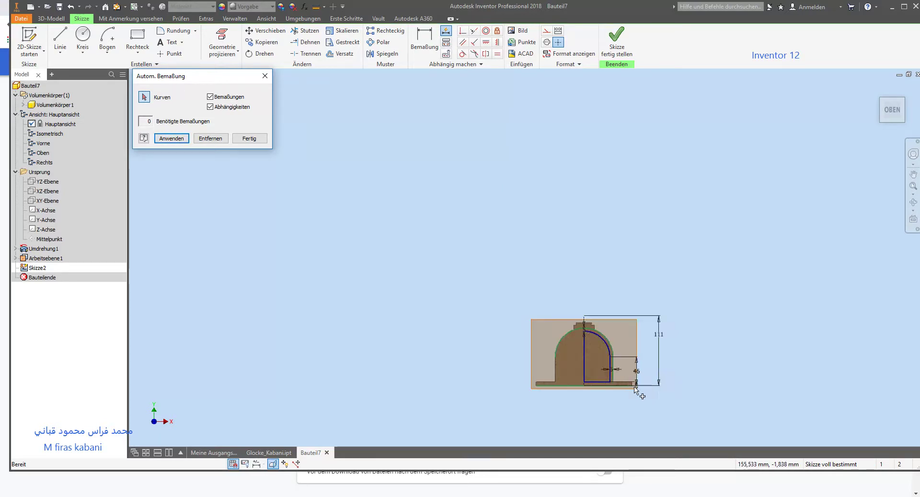
pyautogui.scroll(2, 628, 377)
pyautogui.scroll(3, 623, 374)
pyautogui.scroll(2, 615, 367)
pyautogui.scroll(-5, 618, 303)
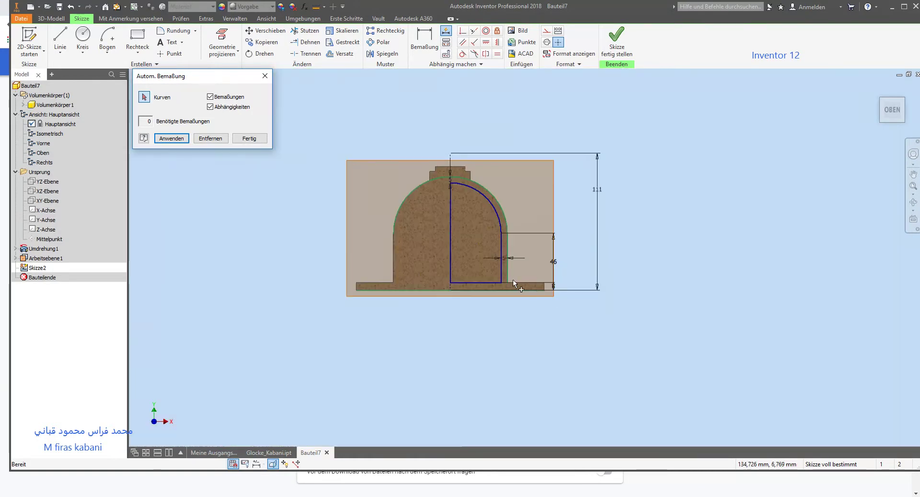
pyautogui.click(249, 139)
pyautogui.scroll(5, 507, 202)
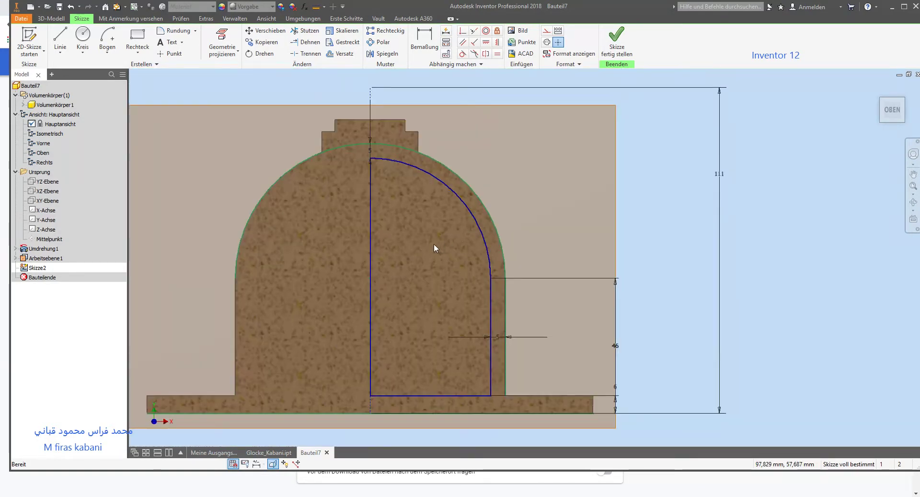
pyautogui.scroll(-3, 436, 248)
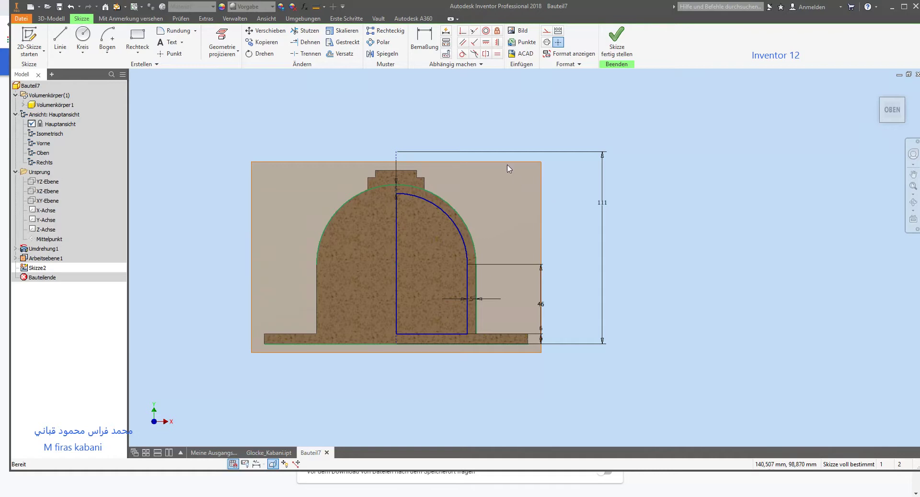
# - Finish Skizze2 and try a Differenz revolve, cancelling it after the invalid-profile warnings
pyautogui.click(618, 44)
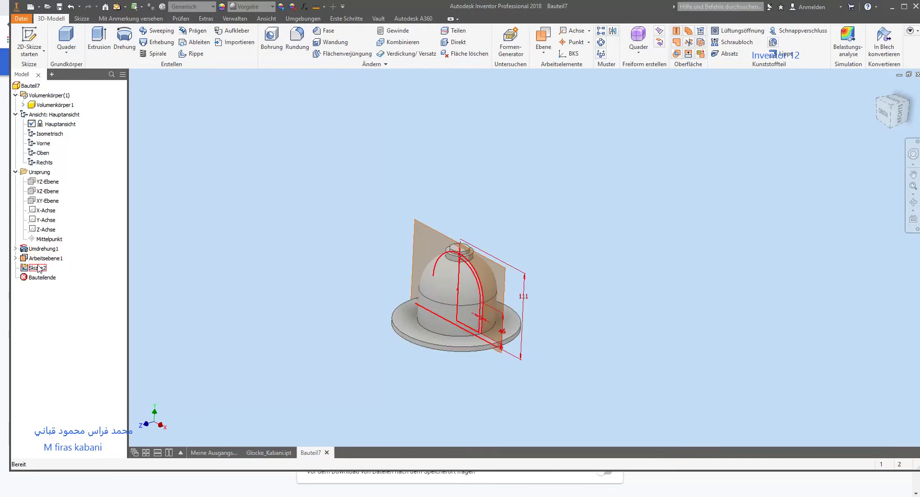
pyautogui.click(124, 41)
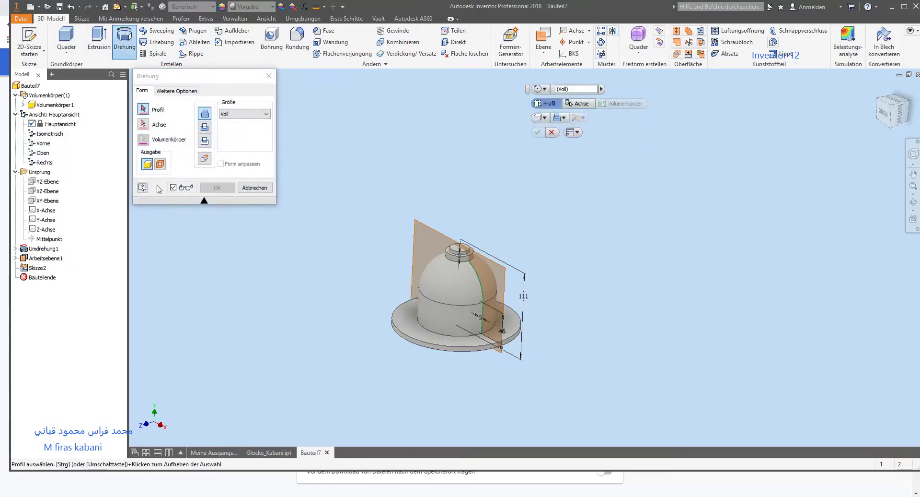
pyautogui.click(205, 128)
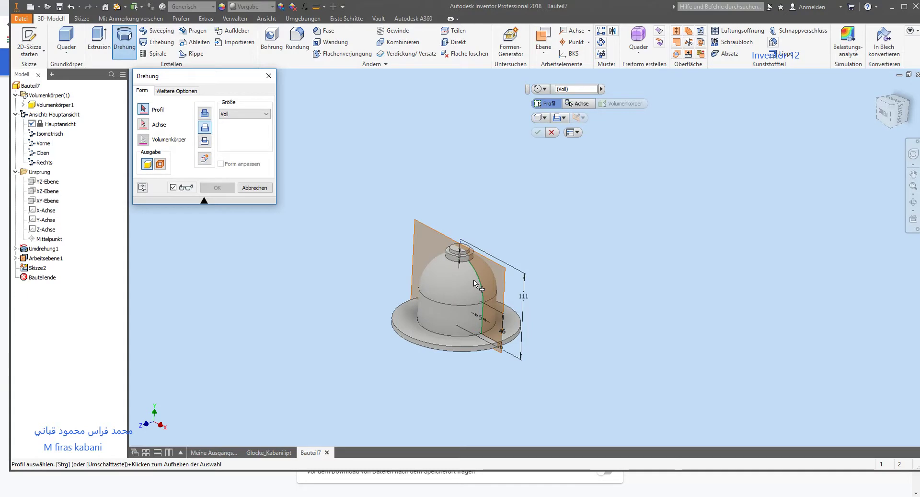
pyautogui.click(489, 292)
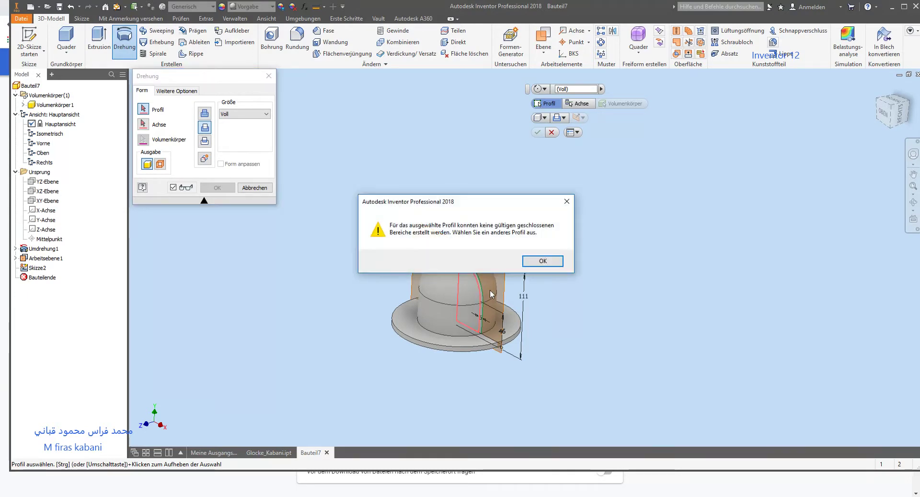
pyautogui.click(564, 202)
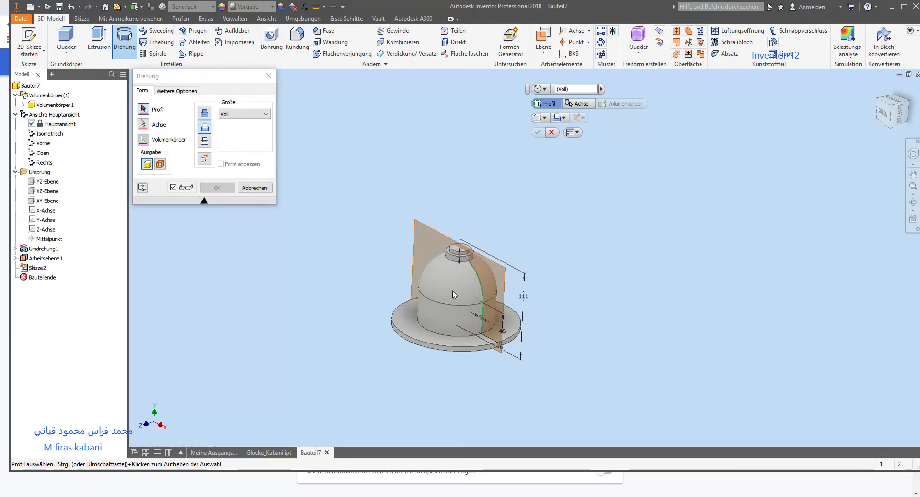
pyautogui.click(460, 276)
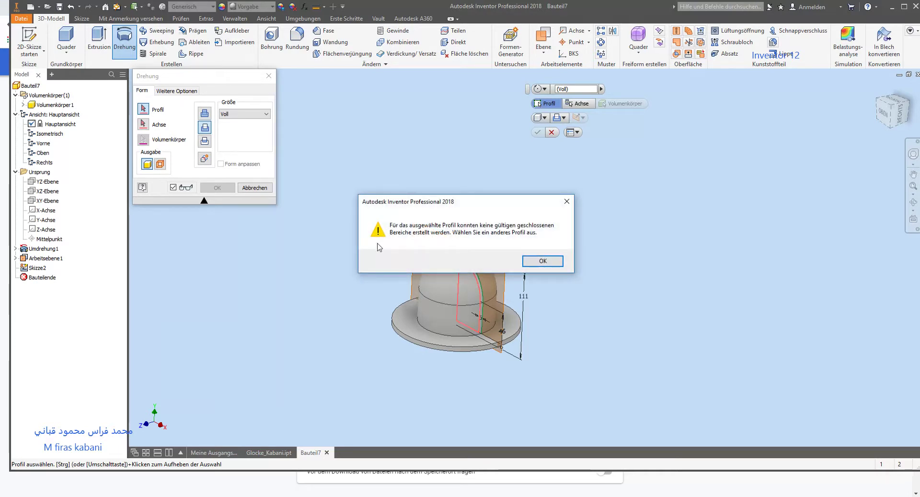
pyautogui.click(568, 201)
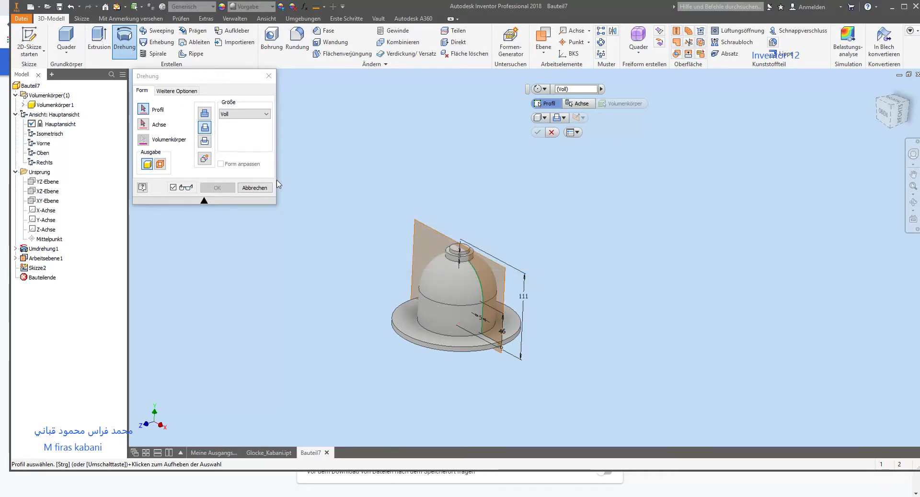
pyautogui.click(269, 75)
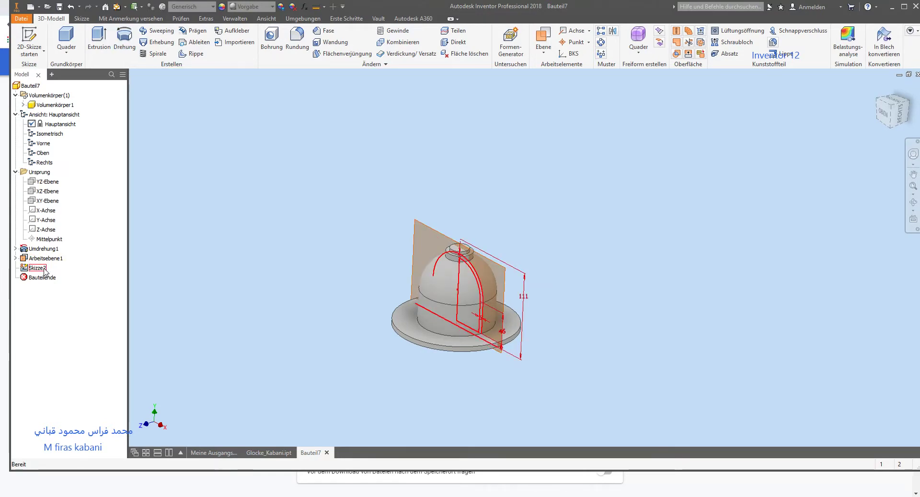
# - Reopen Skizze2 for editing with the model sliced at the sketch plane
pyautogui.doubleClick(44, 270)
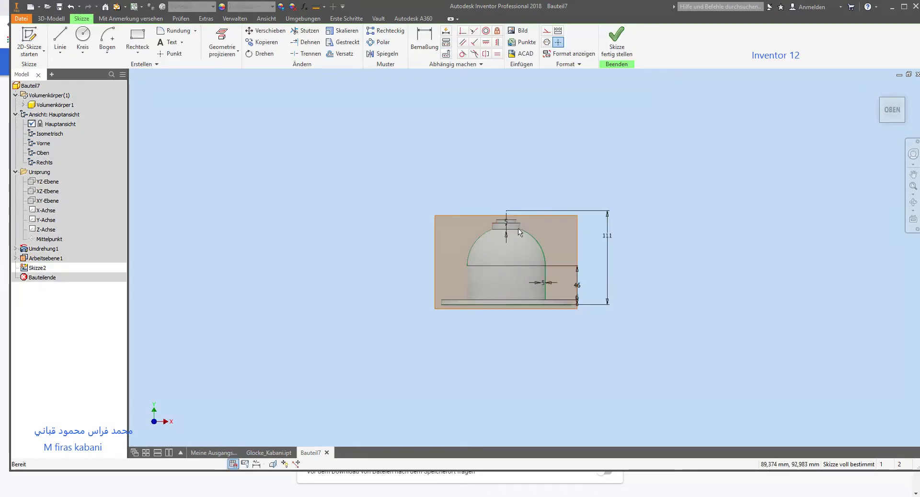
pyautogui.scroll(9, 516, 242)
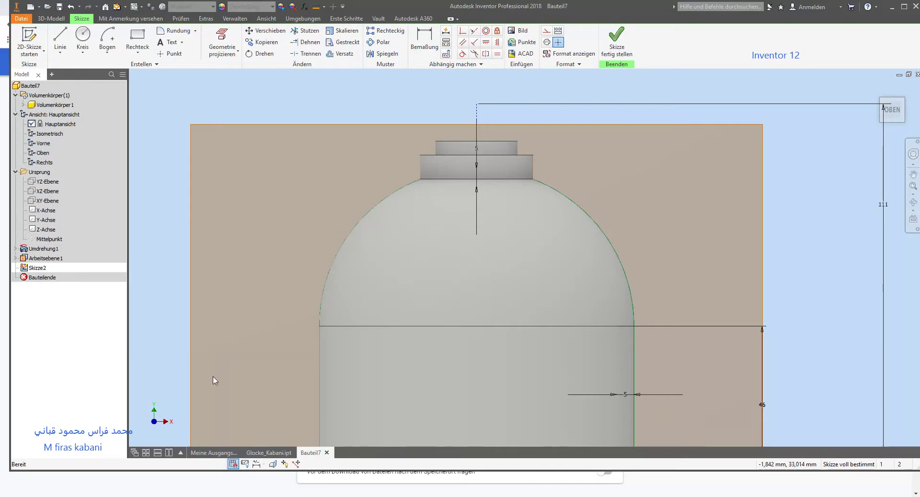
pyautogui.click(272, 464)
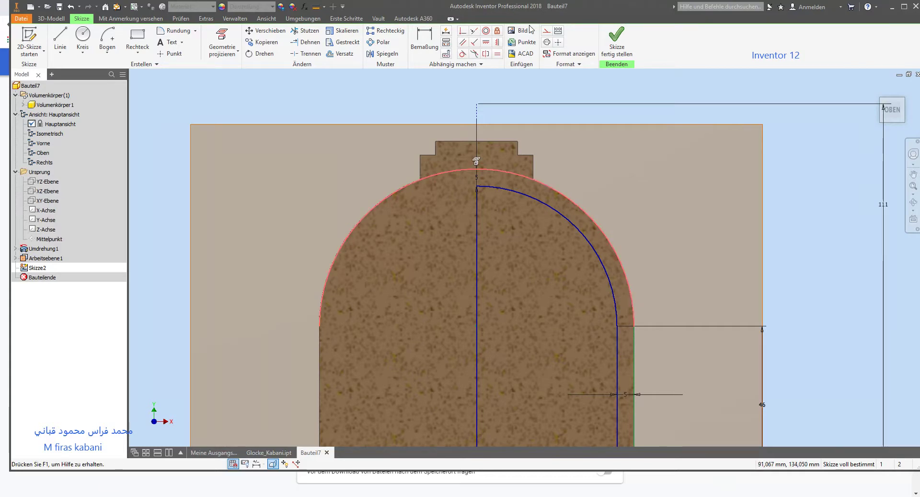
pyautogui.scroll(-5, 493, 358)
pyautogui.scroll(6, 487, 401)
pyautogui.scroll(-6, 481, 421)
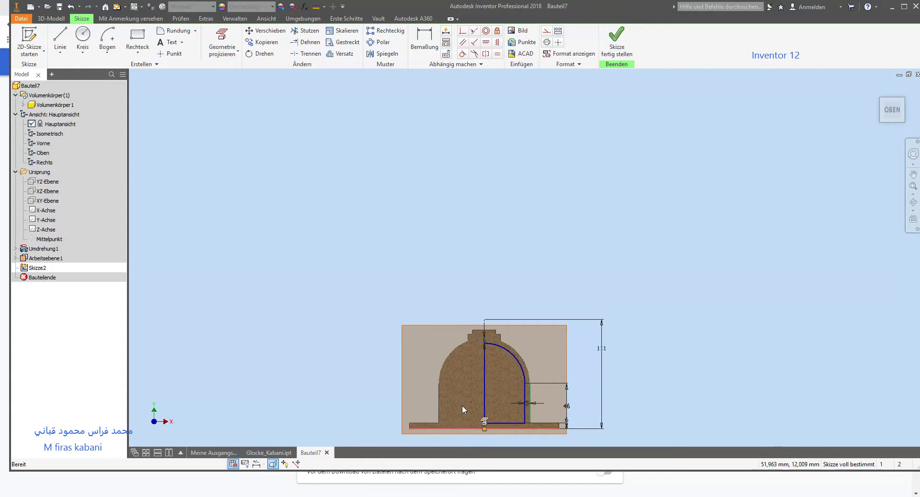
pyautogui.scroll(4, 486, 418)
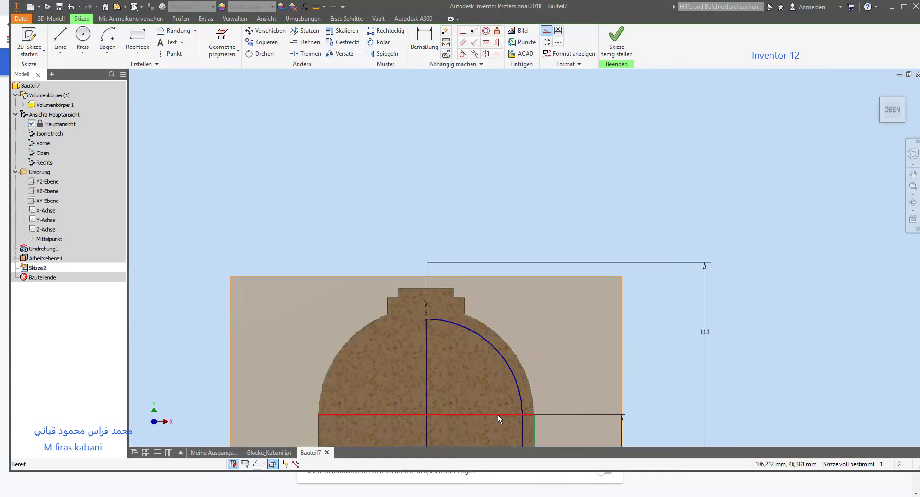
pyautogui.scroll(3, 499, 415)
pyautogui.scroll(-3, 512, 404)
pyautogui.scroll(-3, 534, 388)
pyautogui.scroll(2, 535, 433)
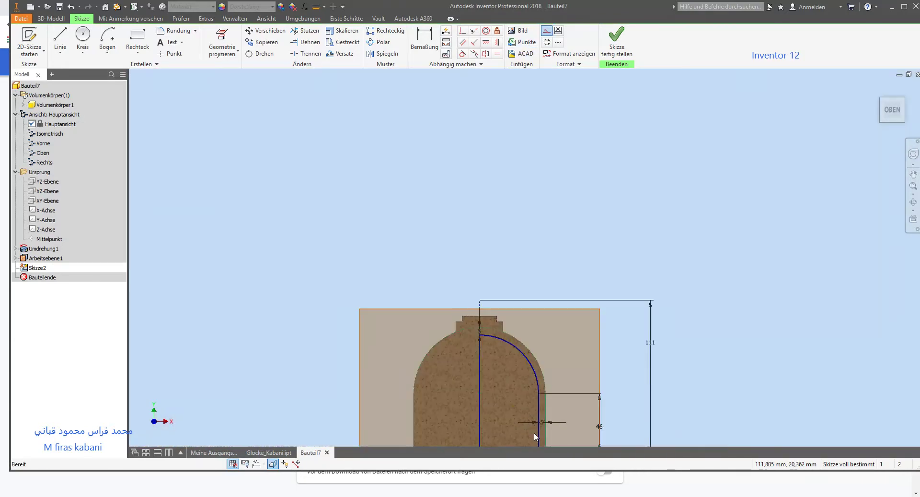
pyautogui.scroll(-3, 534, 433)
pyautogui.scroll(2, 532, 433)
pyautogui.scroll(2, 532, 433)
pyautogui.scroll(2, 516, 356)
# - Replace the inner right vertical line with one from the arc end to the bottom line, then finish the sketch
pyautogui.click(516, 347)
pyautogui.press('Delete')
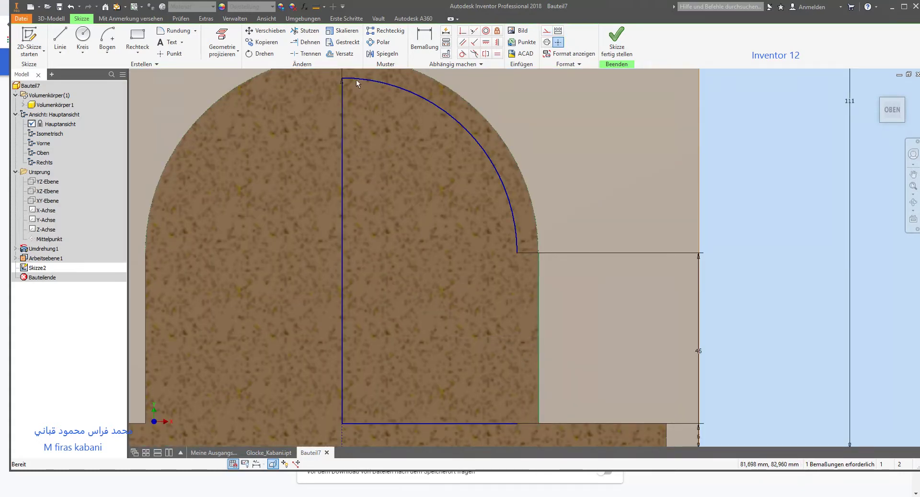
pyautogui.click(60, 41)
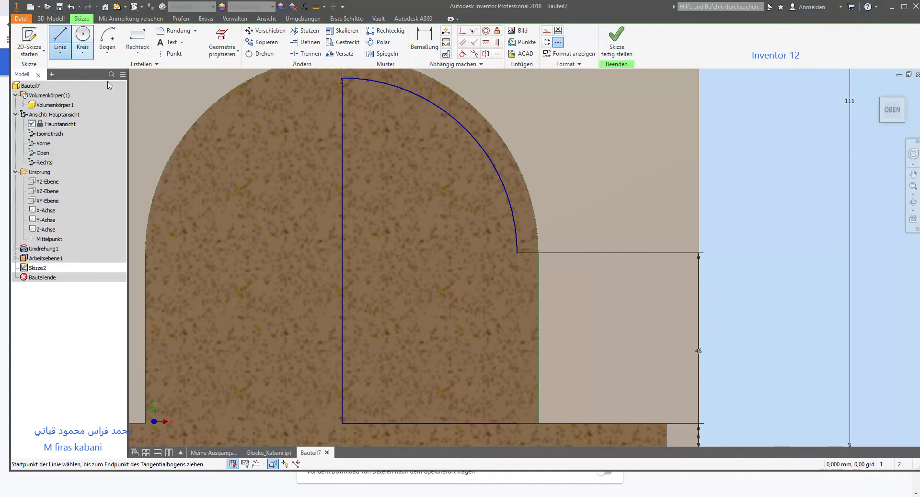
pyautogui.click(517, 253)
pyautogui.click(517, 422)
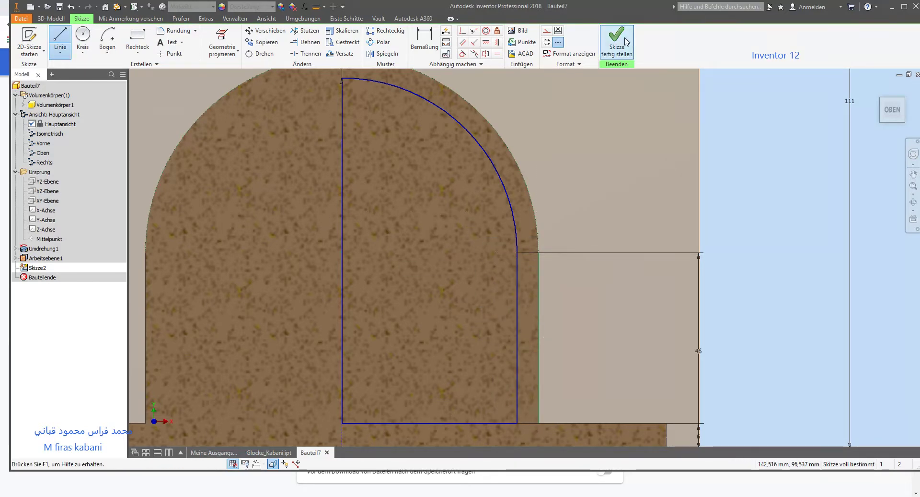
pyautogui.click(626, 42)
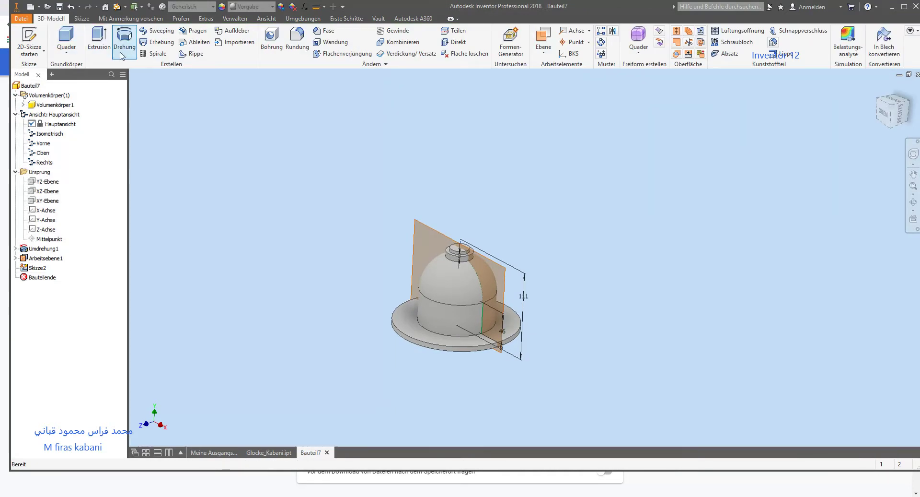
pyautogui.click(124, 41)
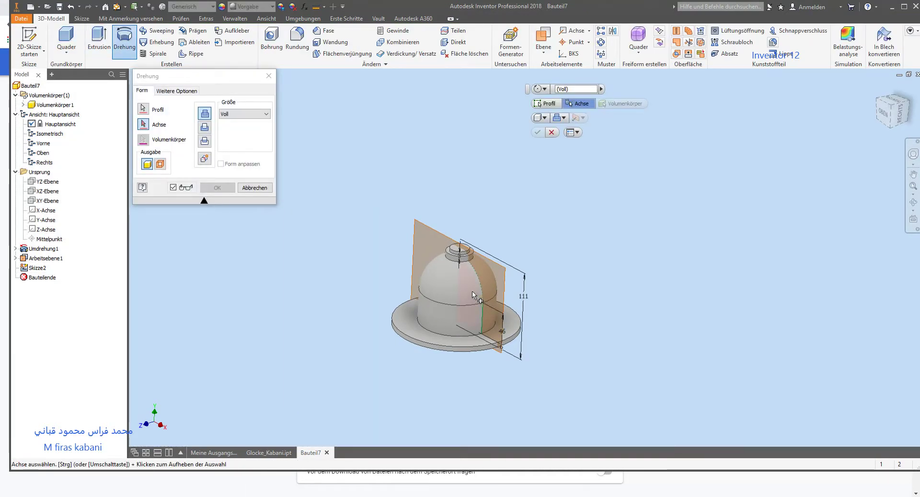
pyautogui.click(145, 126)
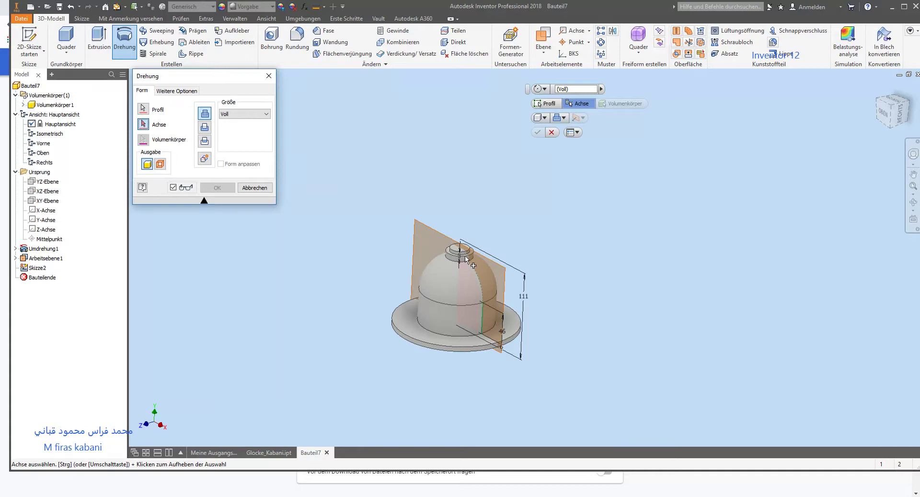
pyautogui.click(459, 265)
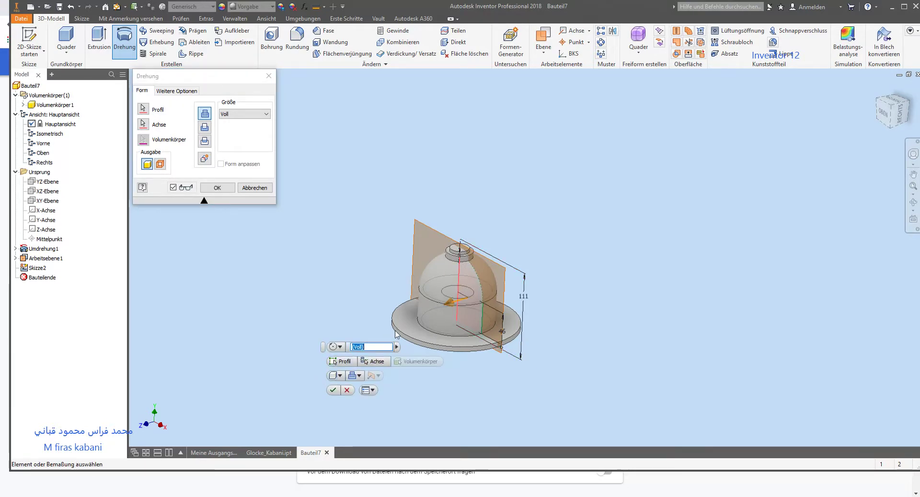
pyautogui.click(333, 390)
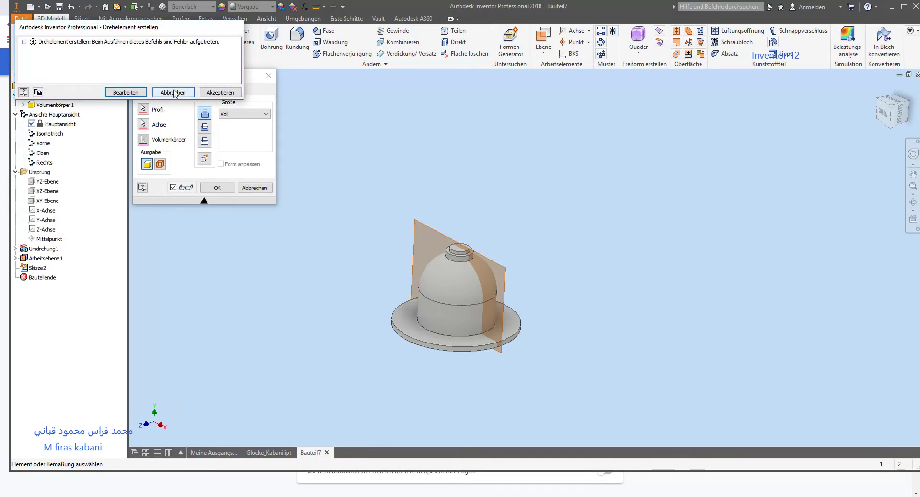
pyautogui.click(180, 94)
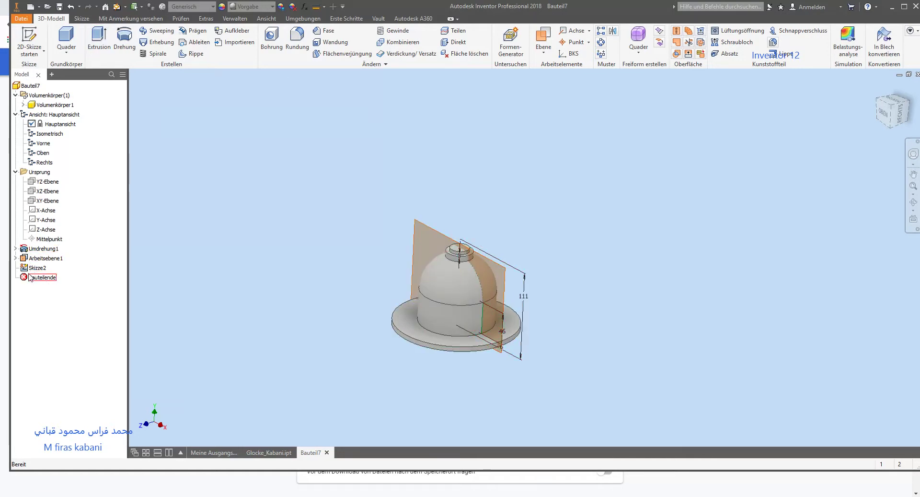
# - Reopen Skizze2, make the stray vertical line construction geometry, and finish the sketch
pyautogui.click(16, 258)
pyautogui.click(37, 277)
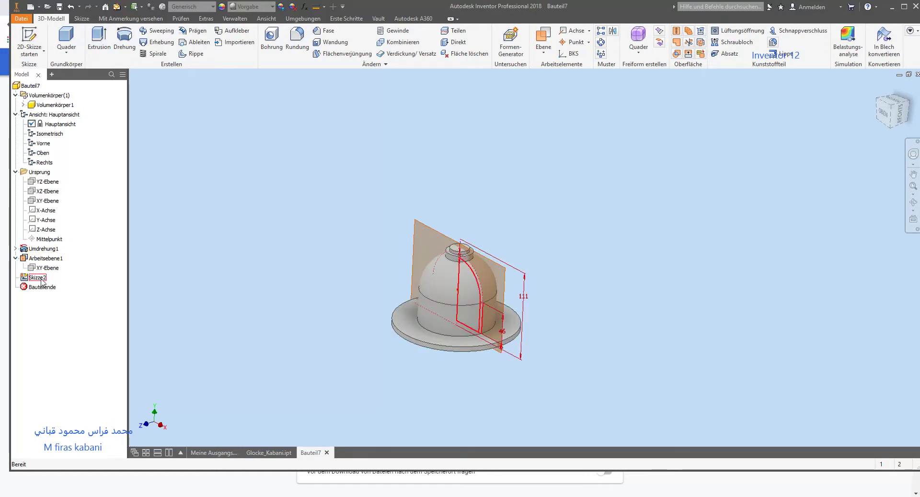
pyautogui.doubleClick(42, 280)
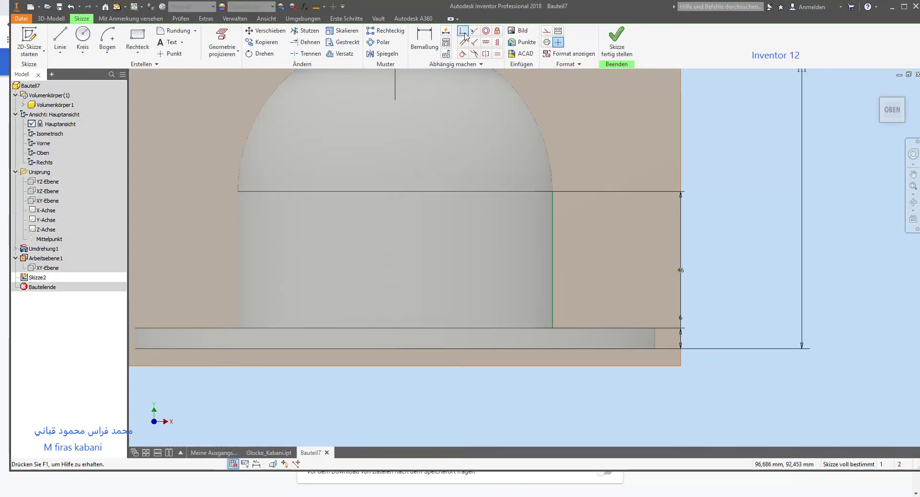
pyautogui.click(546, 30)
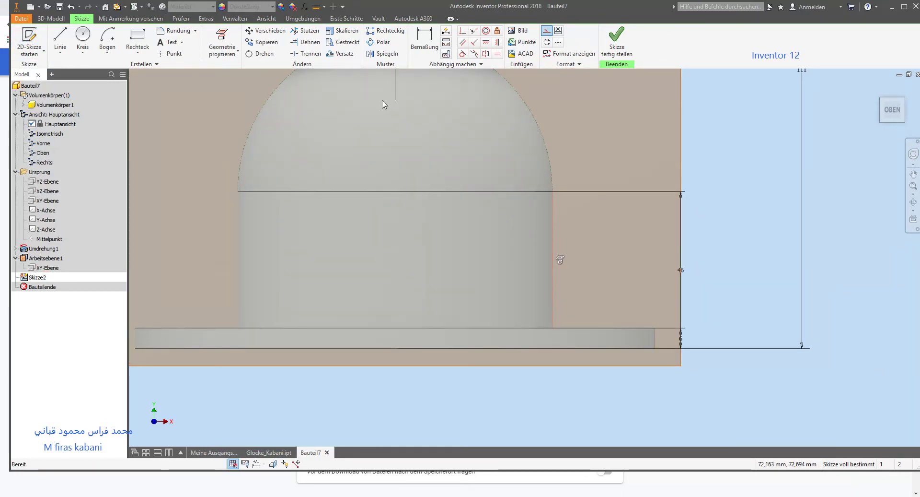
pyautogui.click(273, 463)
pyautogui.scroll(-4, 396, 170)
pyautogui.scroll(2, 407, 126)
pyautogui.scroll(5, 384, 118)
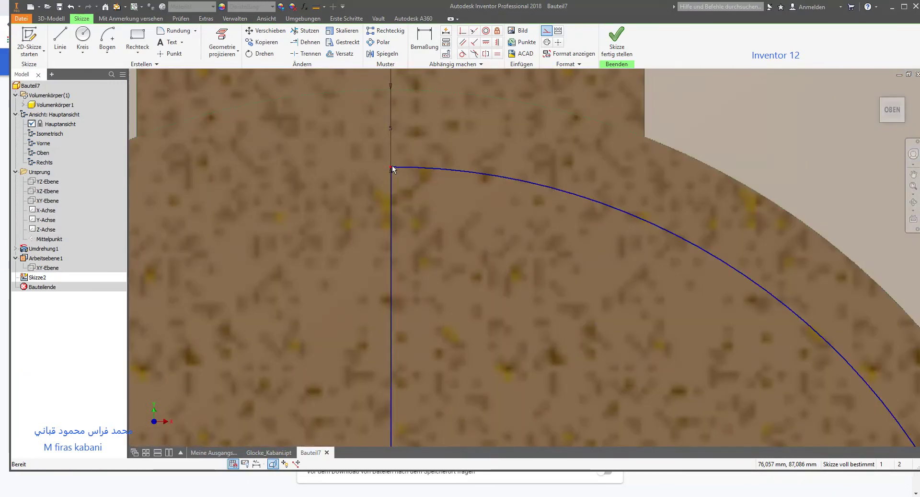
pyautogui.click(610, 56)
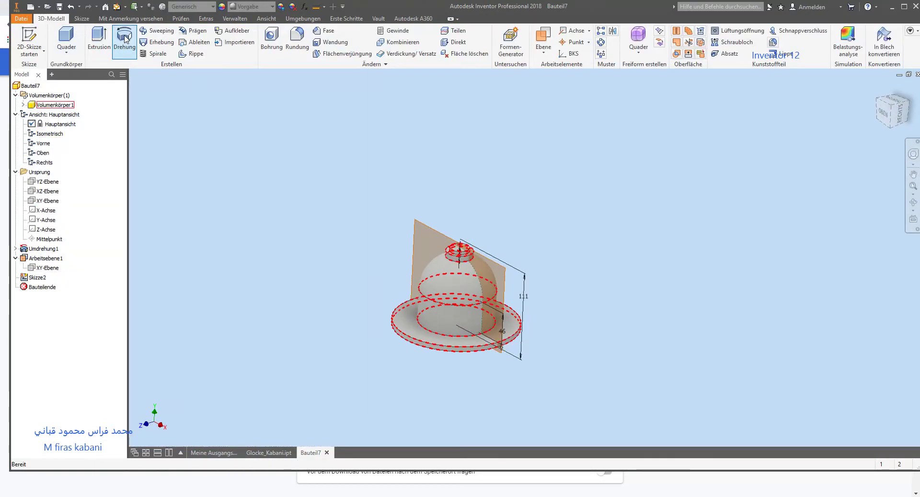
# - Revolve Skizze2's inner profile about the centre line as a Schnitt cut, creating Umdrehung2
pyautogui.click(124, 38)
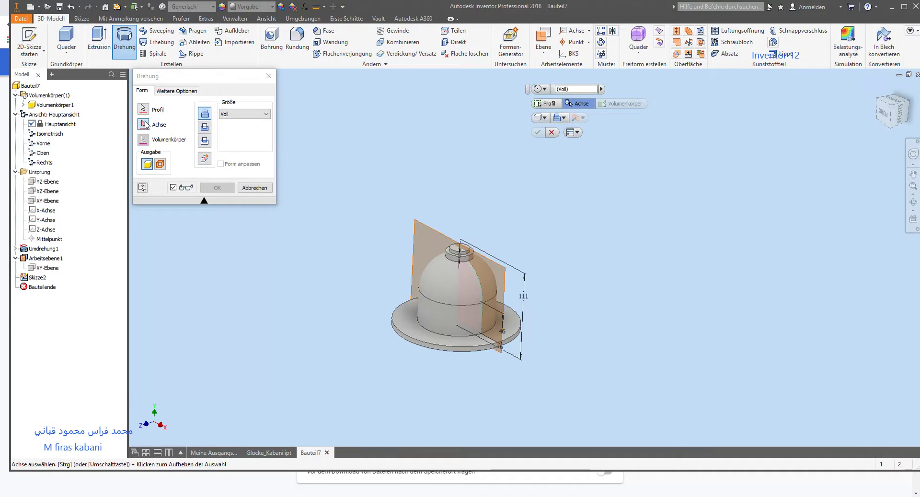
pyautogui.click(460, 270)
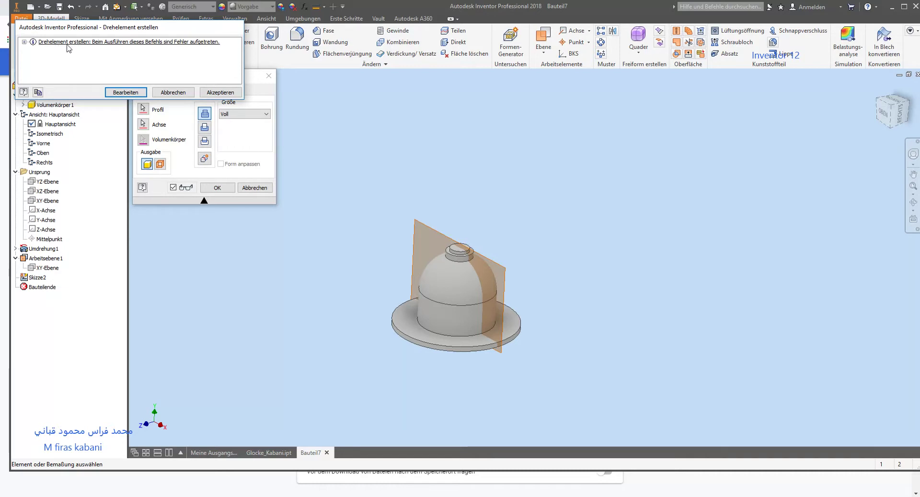
pyautogui.click(24, 42)
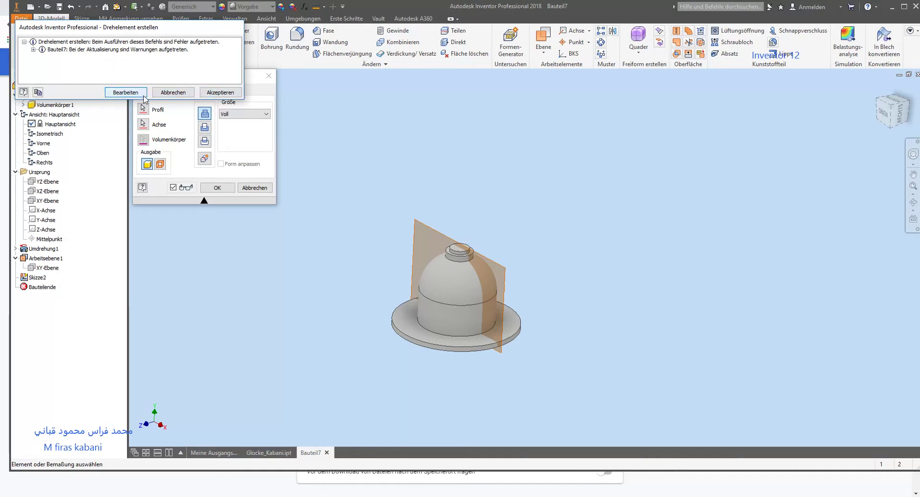
pyautogui.click(145, 95)
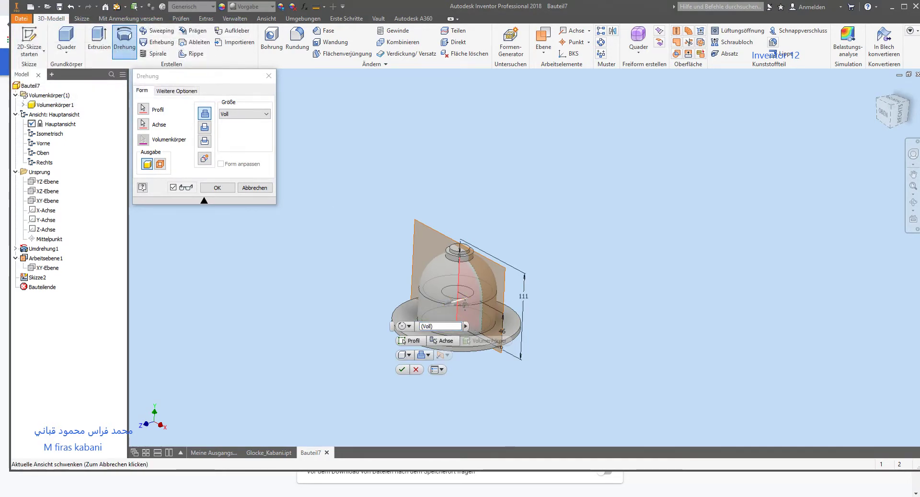
pyautogui.moveTo(455, 308); pyautogui.dragTo(435, 271, button='middle')
pyautogui.click(205, 127)
pyautogui.click(226, 188)
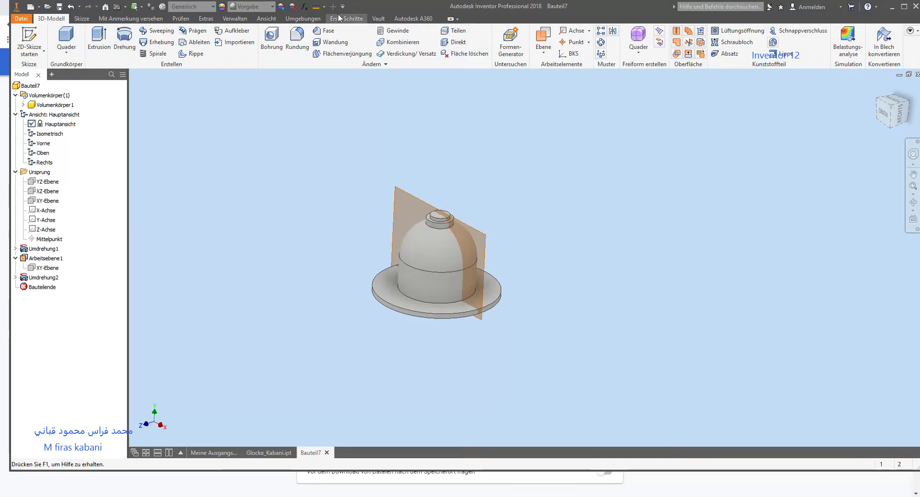
# - Create Arbeitsebene2 offset 45 mm from the bell's top circular face
pyautogui.click(543, 39)
pyautogui.click(439, 215)
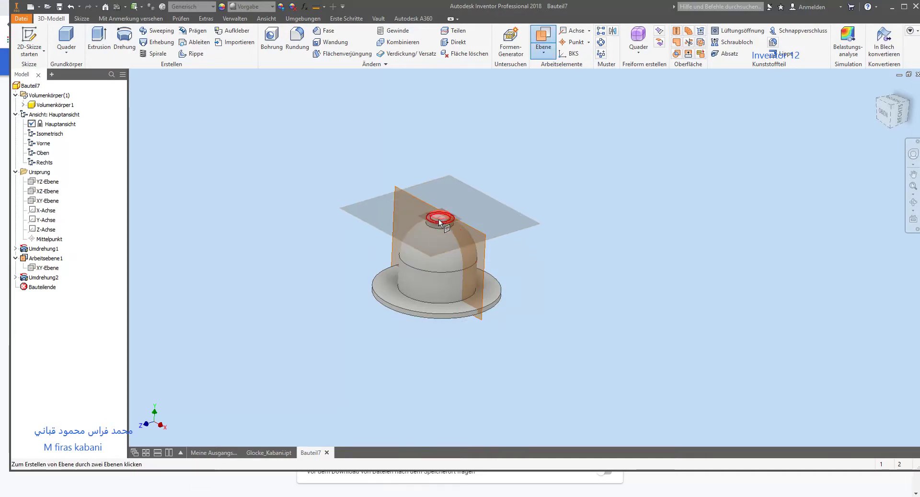
pyautogui.scroll(5, 445, 210)
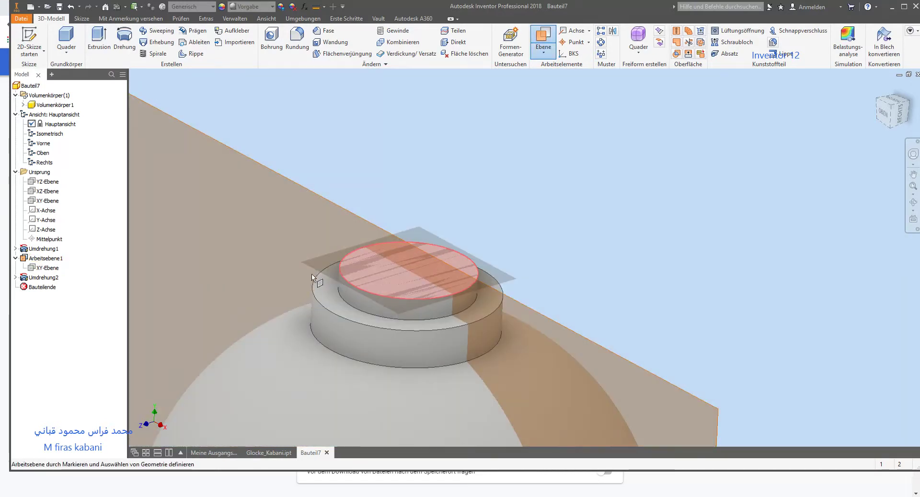
pyautogui.moveTo(318, 263); pyautogui.dragTo(318, 317)
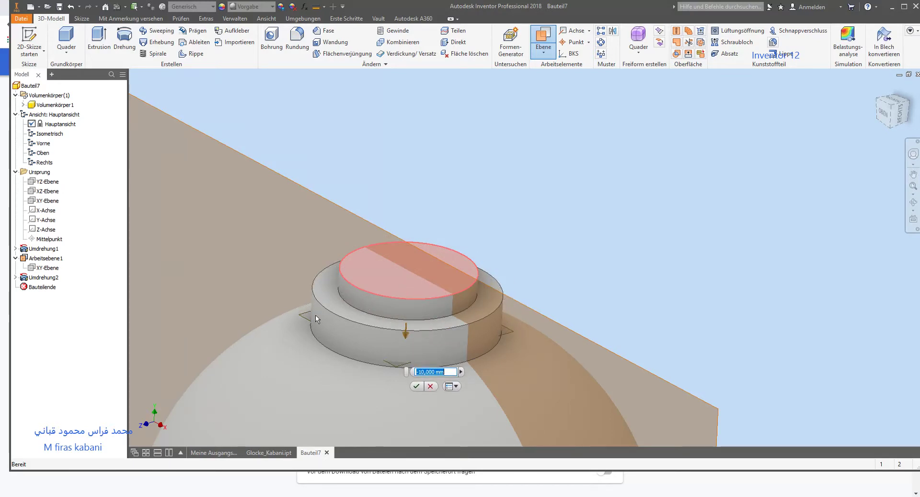
pyautogui.write('45')
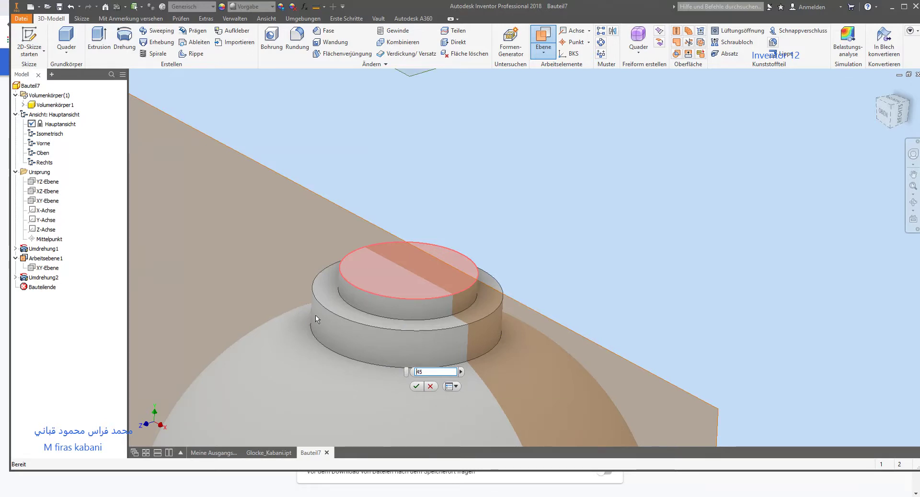
pyautogui.press('Return')
pyautogui.scroll(-5, 428, 298)
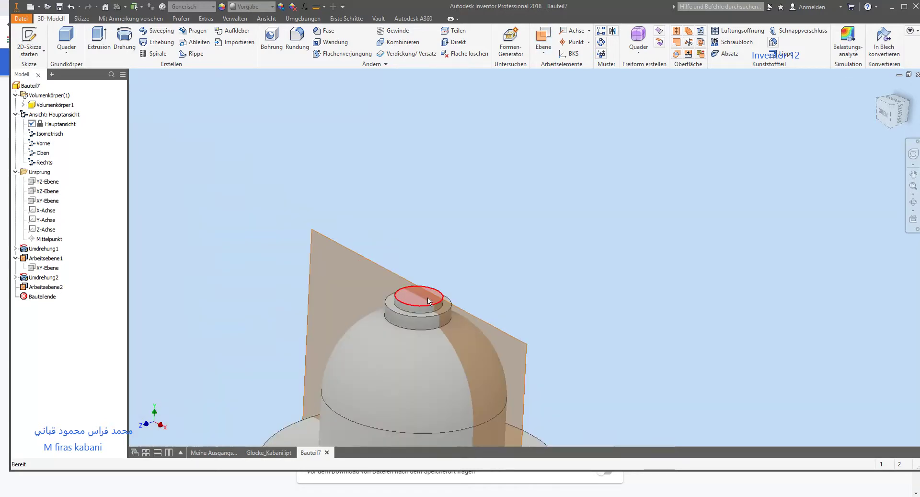
pyautogui.scroll(-3, 432, 309)
pyautogui.scroll(3, 429, 342)
pyautogui.scroll(2, 422, 336)
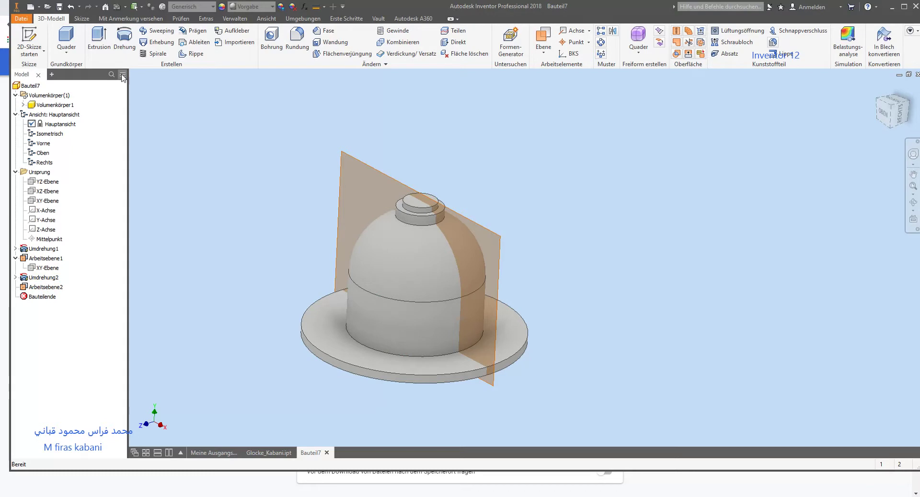
# - Start Skizze3 on Arbeitsebene2 with the bell sliced at the plane, then try the sketch fillet tool
pyautogui.click(29, 40)
pyautogui.click(50, 287)
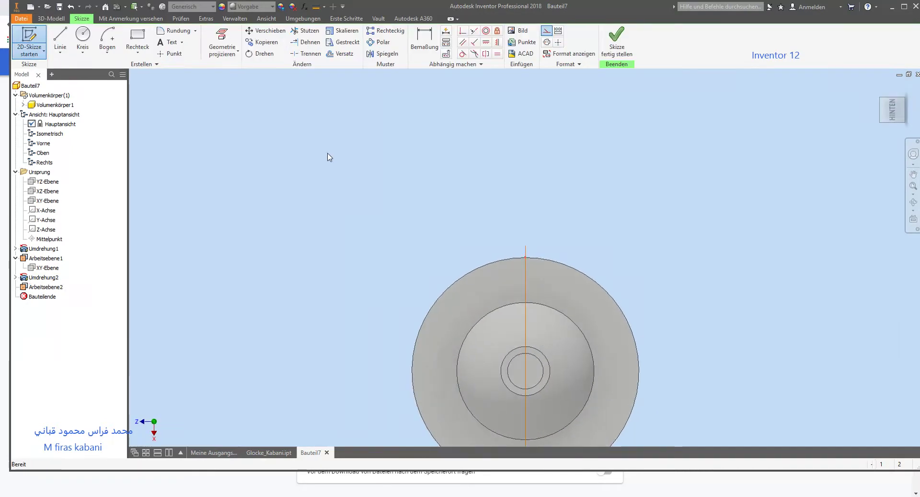
pyautogui.click(272, 463)
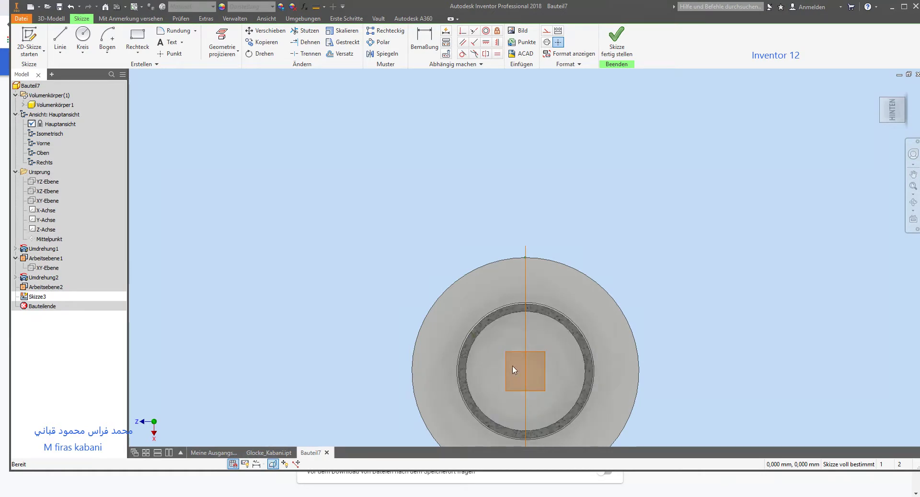
pyautogui.keyDown('shift'); pyautogui.moveTo(605, 361); pyautogui.dragTo(599, 333, button='middle'); pyautogui.keyUp('shift')
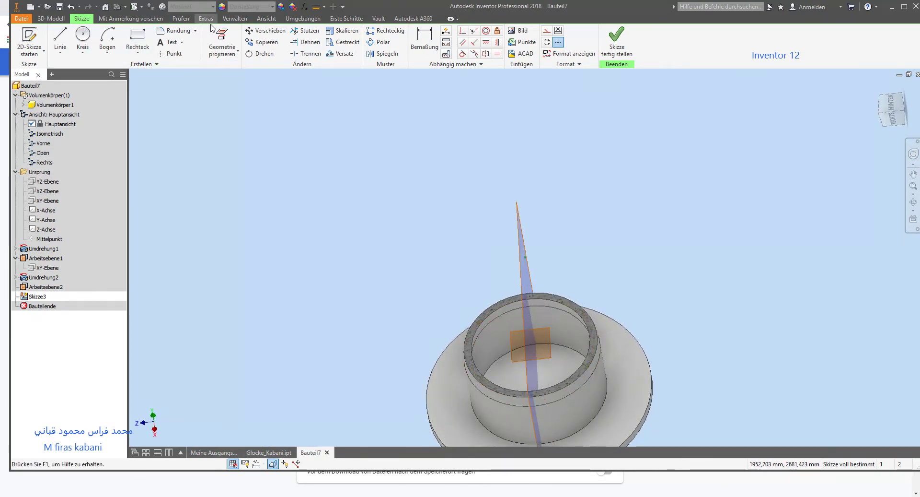
pyautogui.click(170, 31)
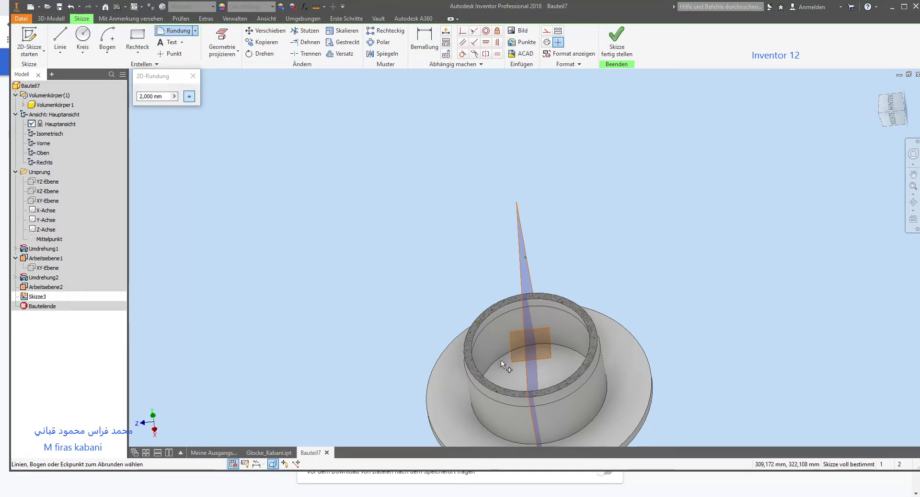
pyautogui.click(192, 76)
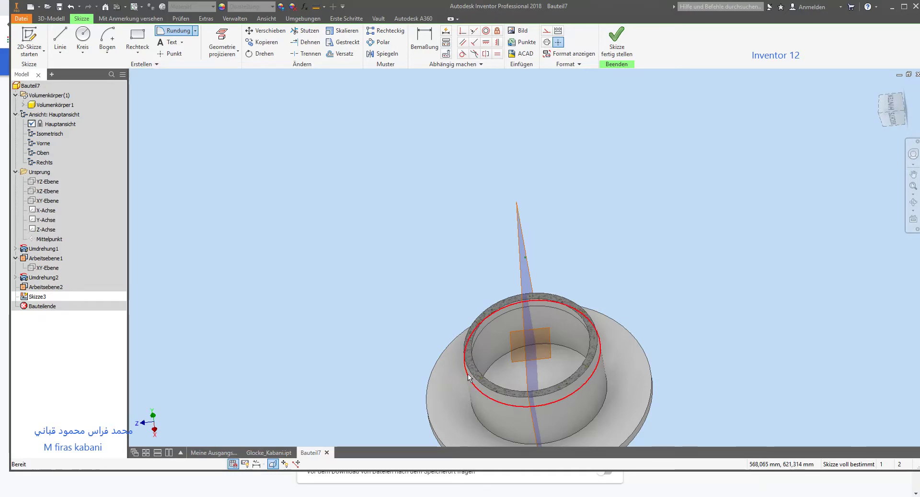
pyautogui.click(175, 31)
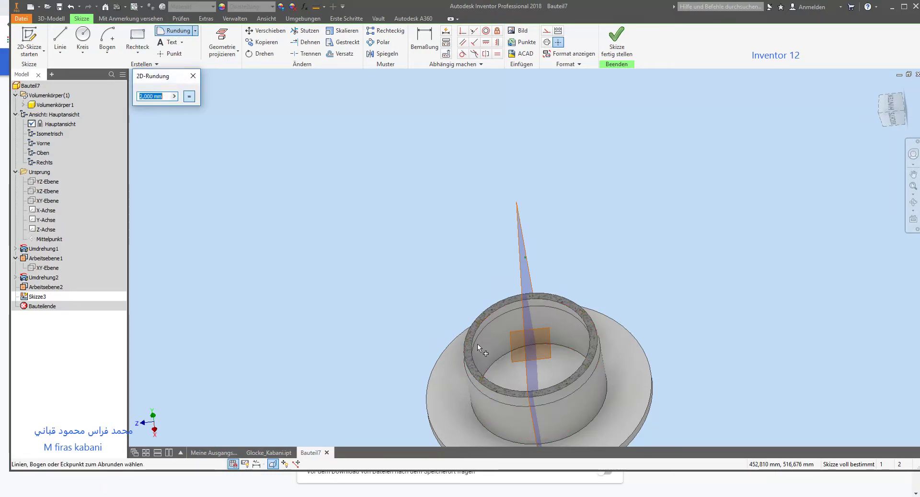
# - Finish the sketch, then delete Skizze3 and Arbeitsebene2 from the model browser
pyautogui.press('Escape')
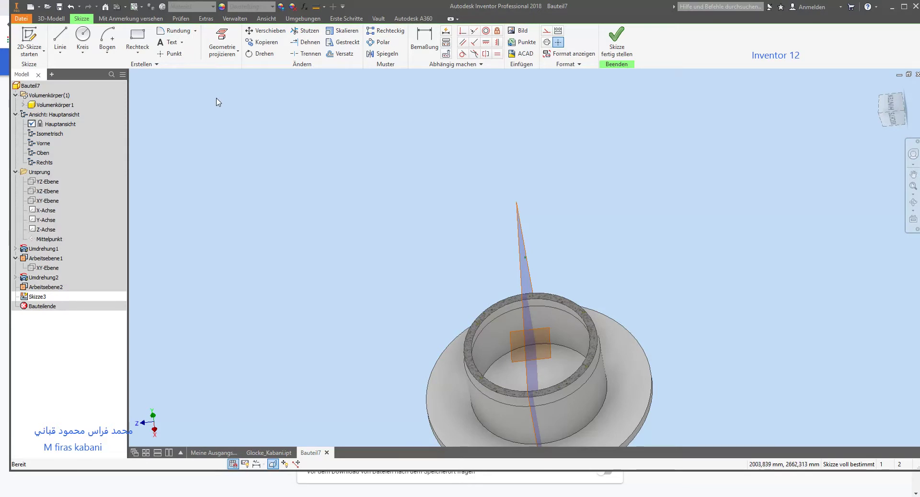
pyautogui.click(617, 39)
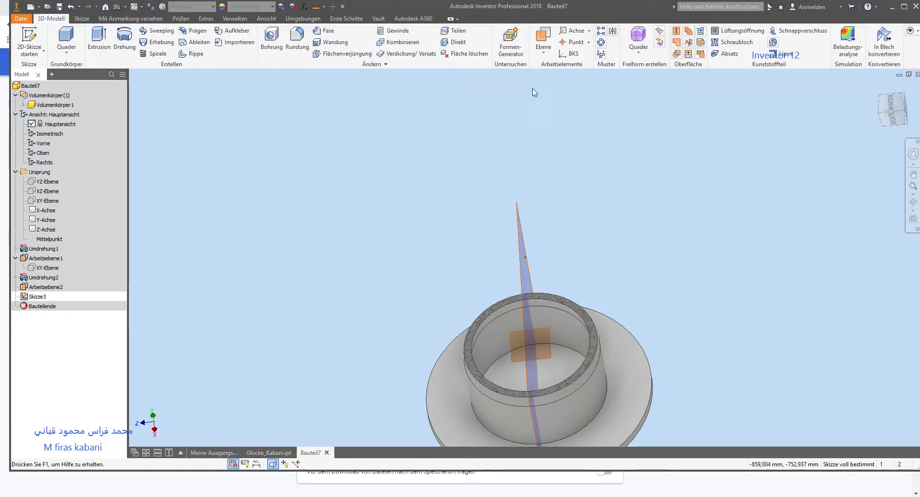
pyautogui.click(39, 297)
pyautogui.keyDown('ctrl'); pyautogui.click(41, 287); pyautogui.keyUp('ctrl')
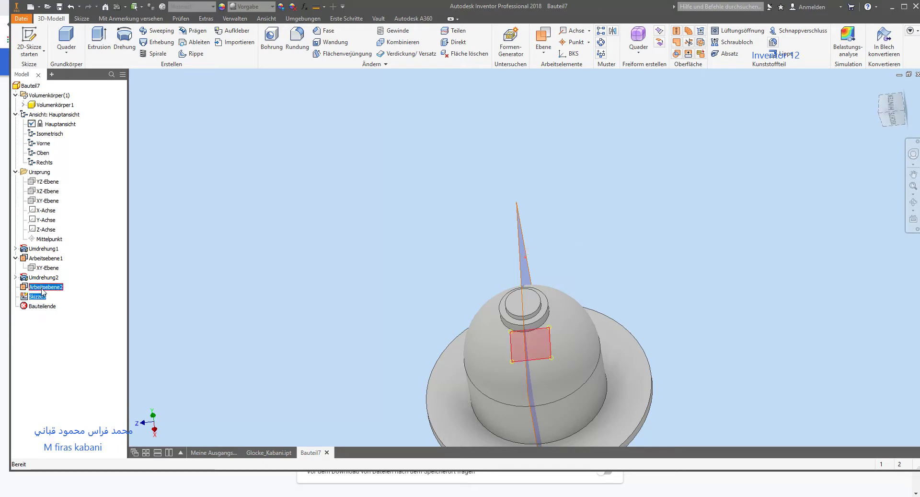
pyautogui.rightClick(42, 287)
pyautogui.click(73, 315)
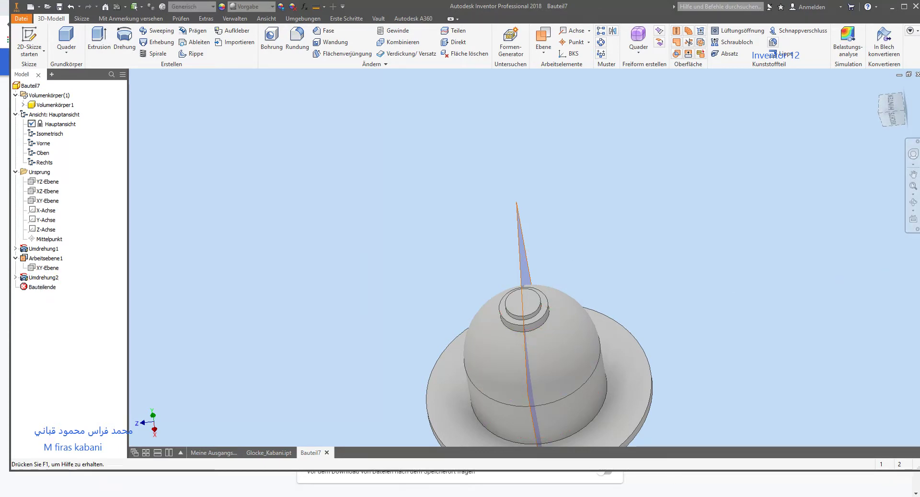
pyautogui.scroll(-5, 609, 288)
pyautogui.scroll(8, 614, 341)
pyautogui.moveTo(614, 341)
pyautogui.keyDown('shift'); pyautogui.mouseDown(button='middle')
pyautogui.moveTo(572, 323)
pyautogui.moveTo(618, 357)
pyautogui.moveTo(627, 344)
pyautogui.moveTo(616, 354)
pyautogui.moveTo(628, 353)
pyautogui.mouseUp(button='middle'); pyautogui.keyUp('shift')
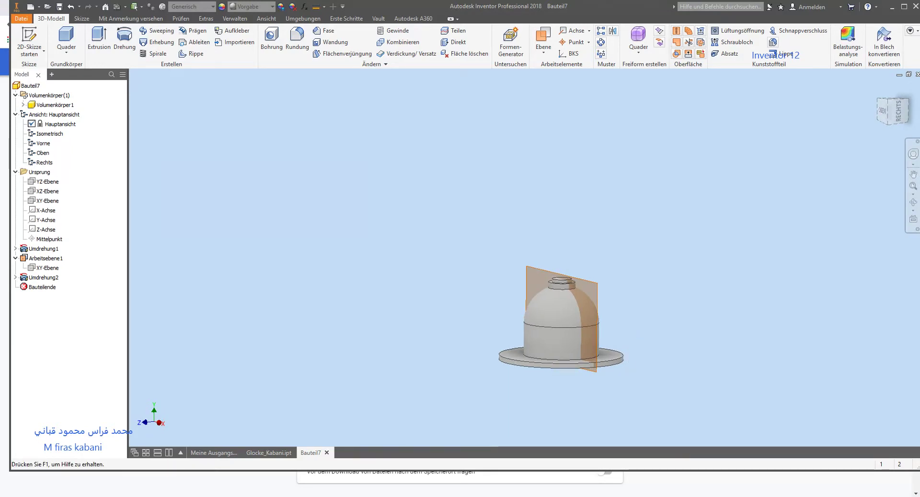
# - Create Arbeitsebene3 offset -6.750 mm from Arbeitsebene1, passing through the bell
pyautogui.press('super+Up')
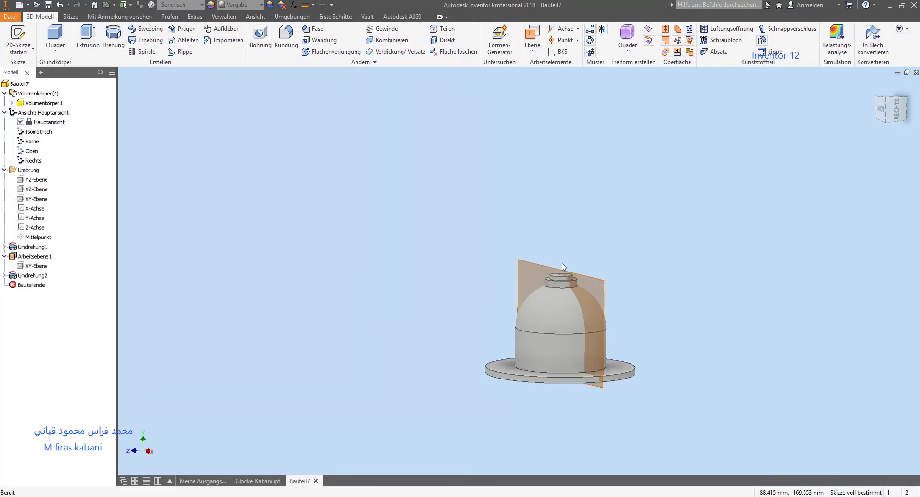
pyautogui.click(532, 36)
pyautogui.click(603, 284)
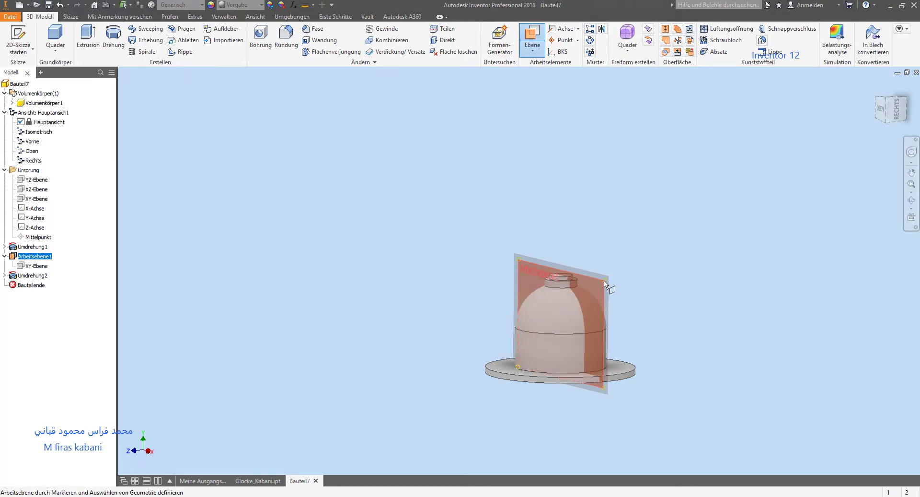
pyautogui.moveTo(604, 280); pyautogui.dragTo(611, 280)
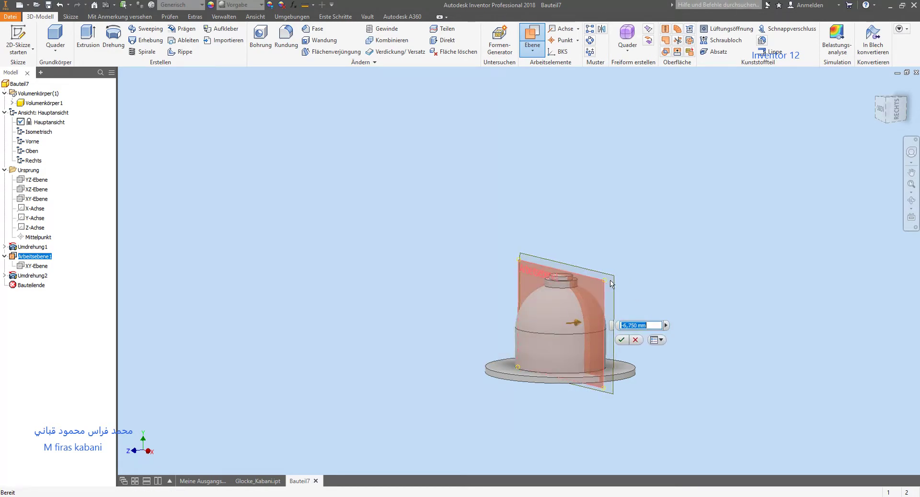
pyautogui.press('Return')
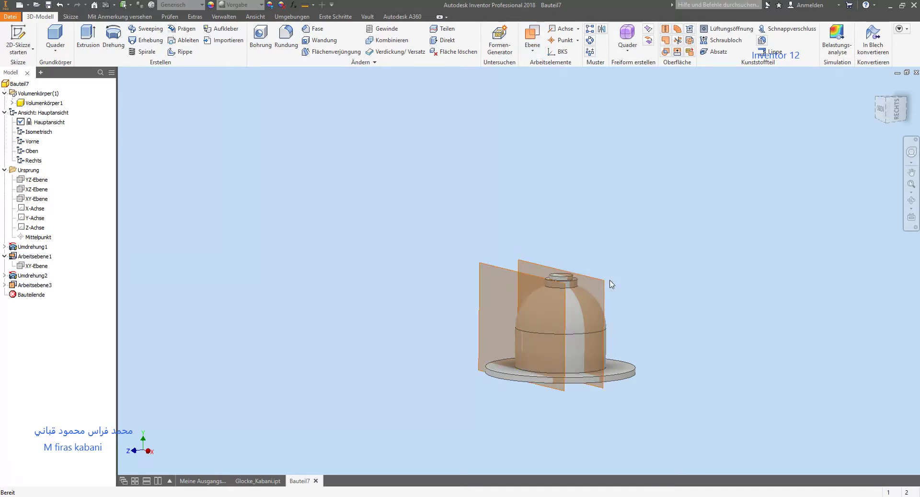
pyautogui.moveTo(547, 434)
pyautogui.keyDown('shift'); pyautogui.mouseDown(button='middle')
pyautogui.moveTo(642, 419)
pyautogui.moveTo(634, 442)
pyautogui.mouseUp(button='middle'); pyautogui.keyUp('shift')
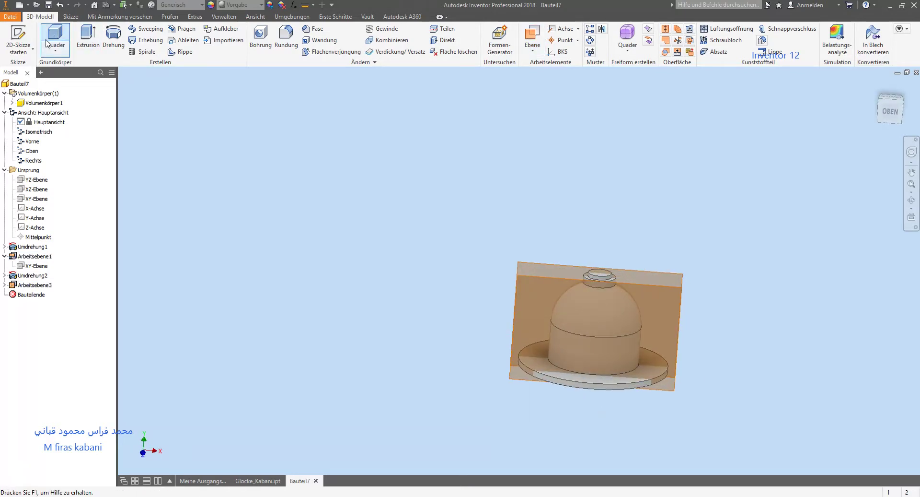
pyautogui.click(18, 35)
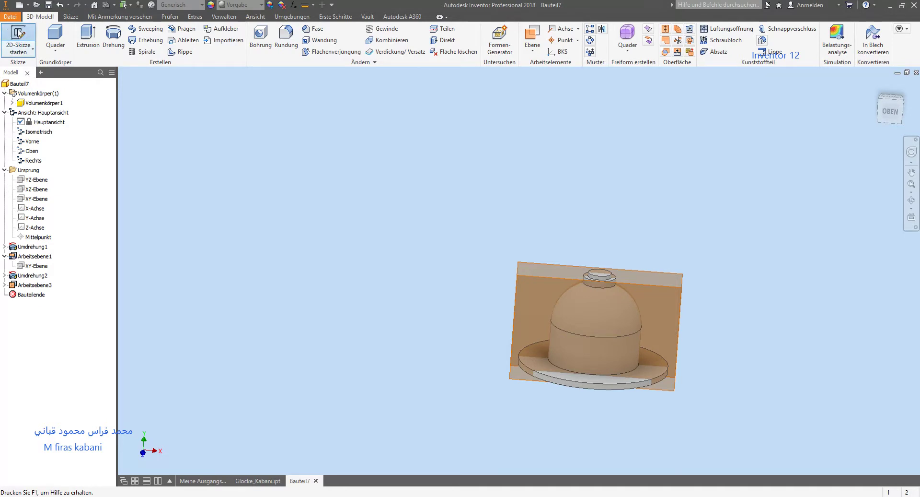
# - Start Skizze4 on Arbeitsebene3 with the bell sliced, and project the base's bottom edge
pyautogui.click(522, 283)
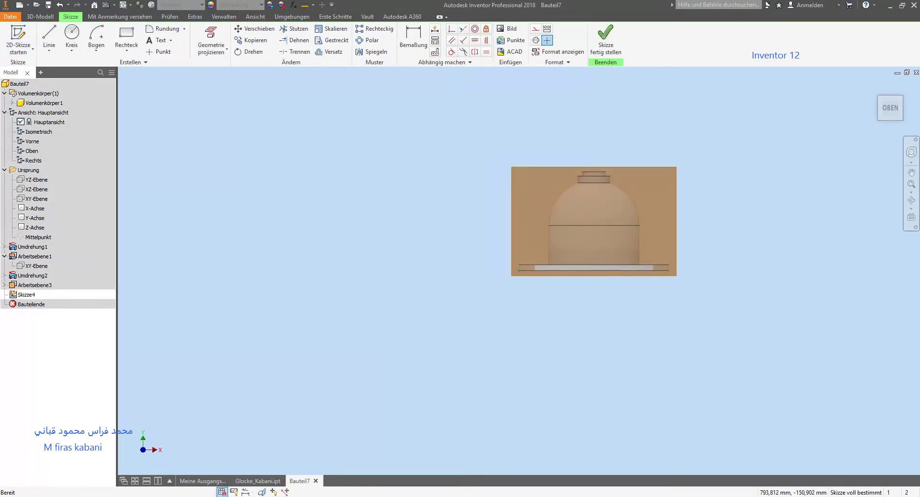
pyautogui.scroll(-2, 611, 166)
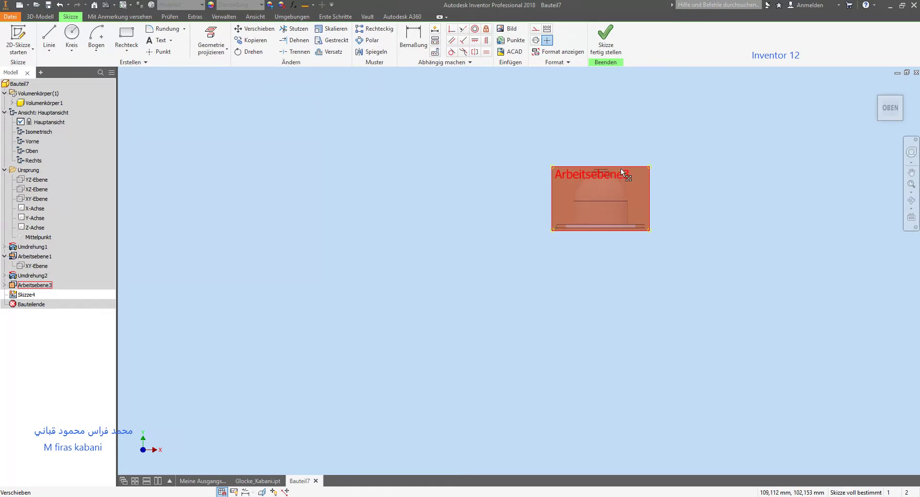
pyautogui.scroll(3, 623, 181)
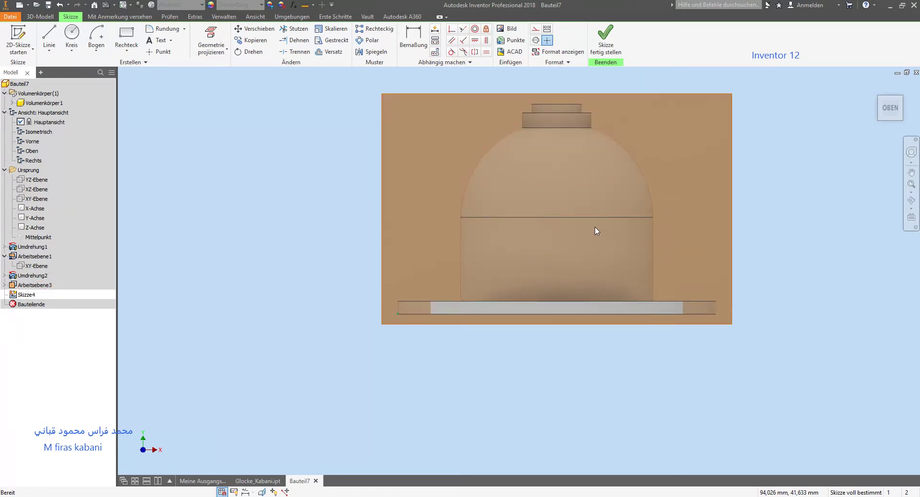
pyautogui.press('F7')
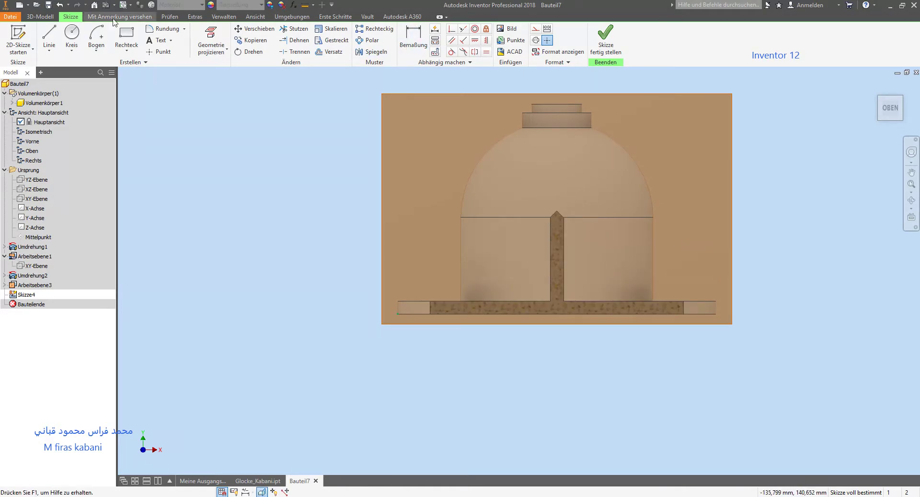
pyautogui.click(211, 40)
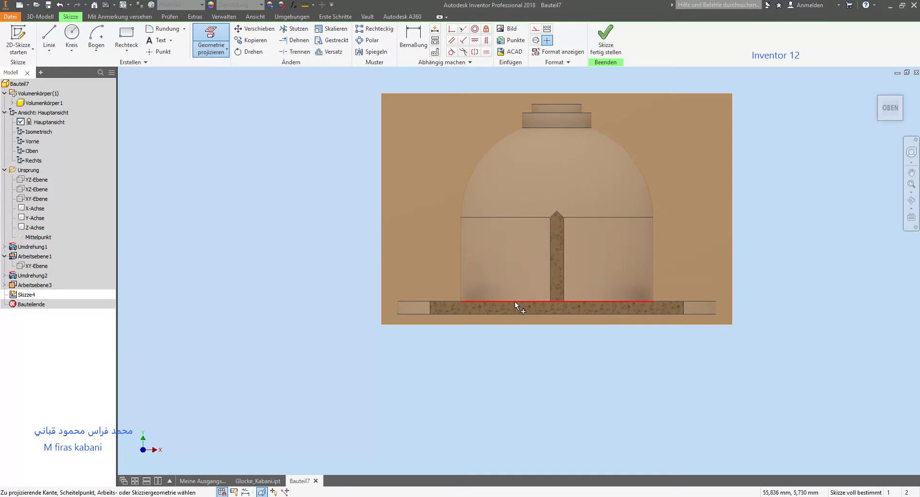
pyautogui.click(493, 301)
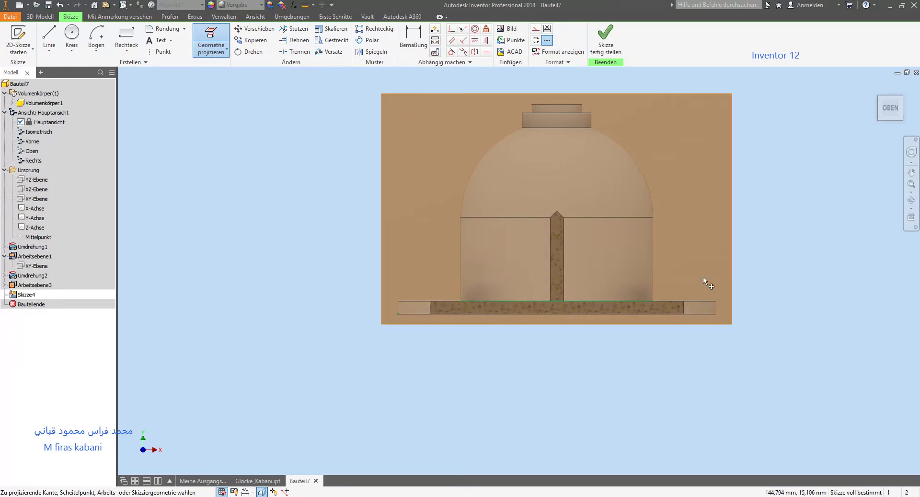
pyautogui.press('Escape')
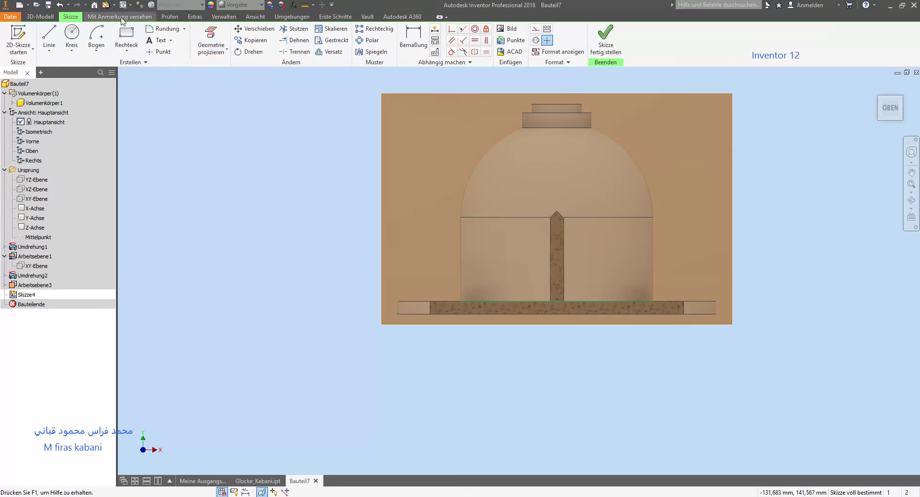
# - Place sketch points to the left and right of the bell
pyautogui.click(159, 52)
pyautogui.click(258, 156)
pyautogui.click(782, 185)
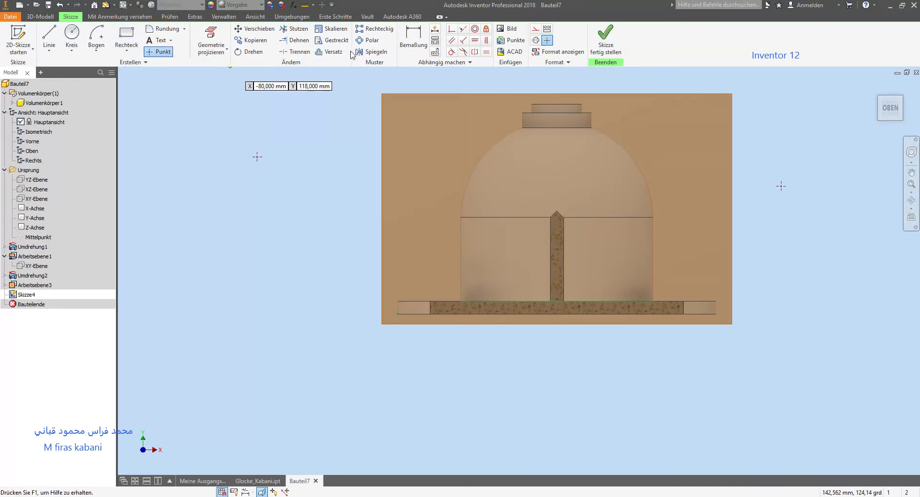
# - Dimension the left point 43 mm above the base line and level the right point horizontally with it
pyautogui.press('d')
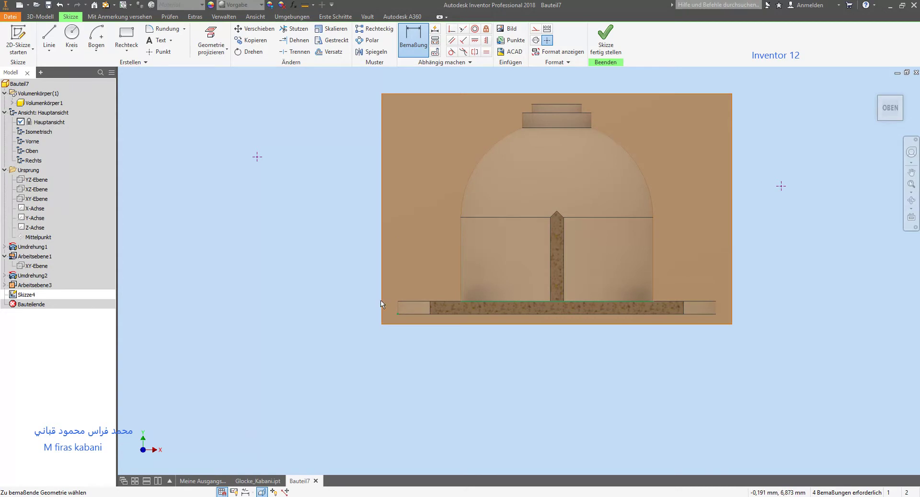
pyautogui.click(503, 314)
pyautogui.click(257, 157)
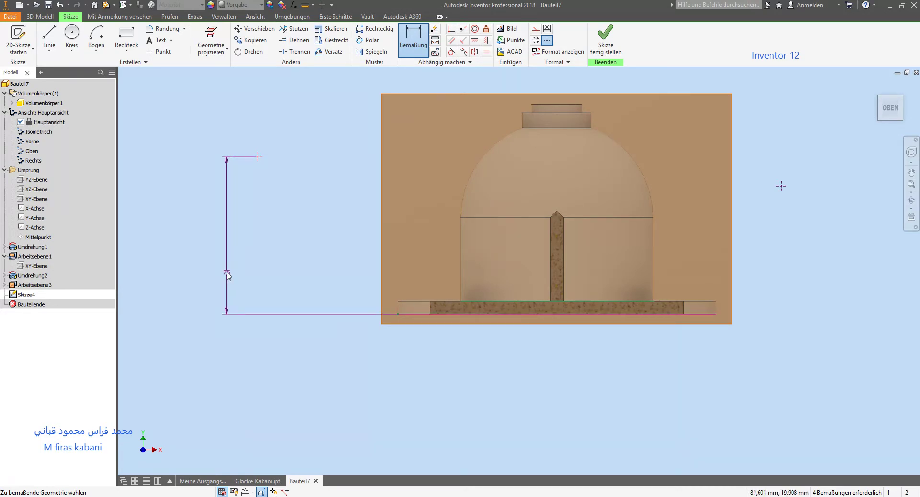
pyautogui.click(226, 272)
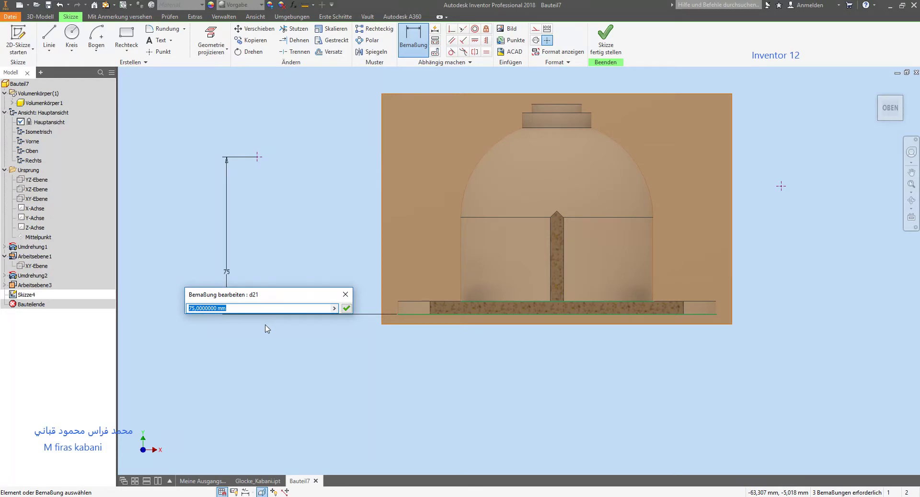
pyautogui.press('Return')
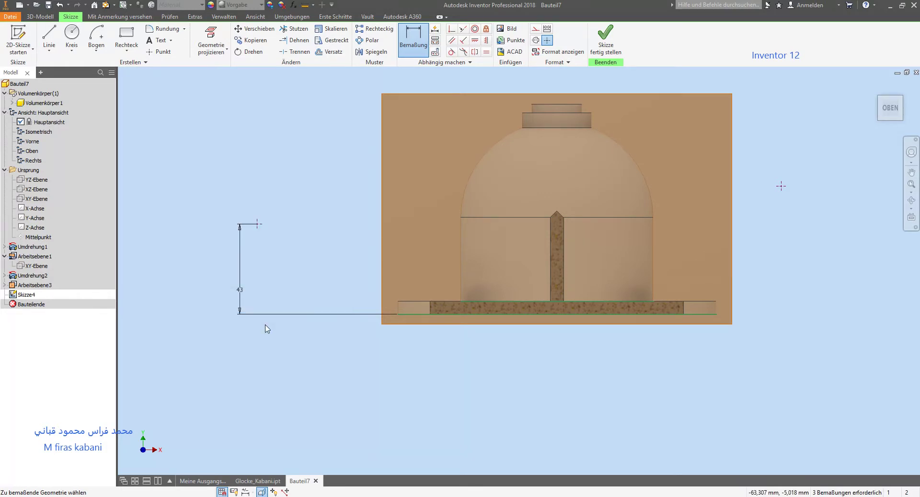
pyautogui.click(478, 43)
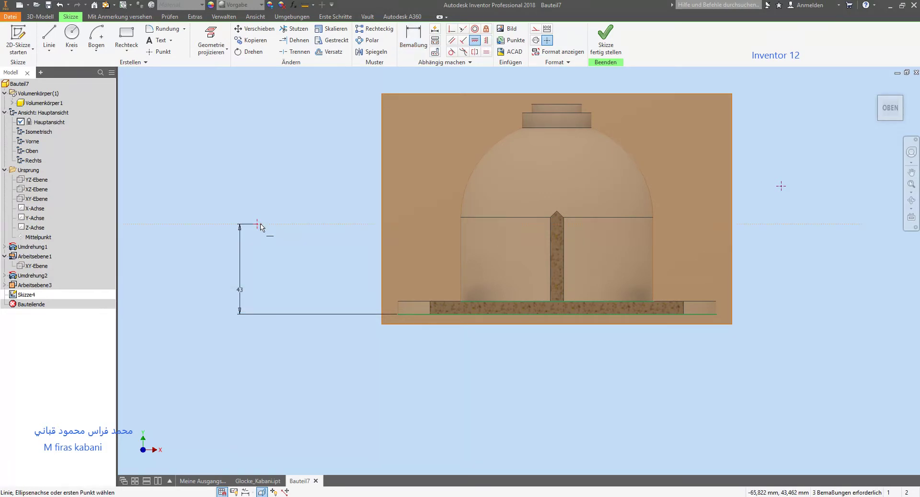
pyautogui.click(781, 187)
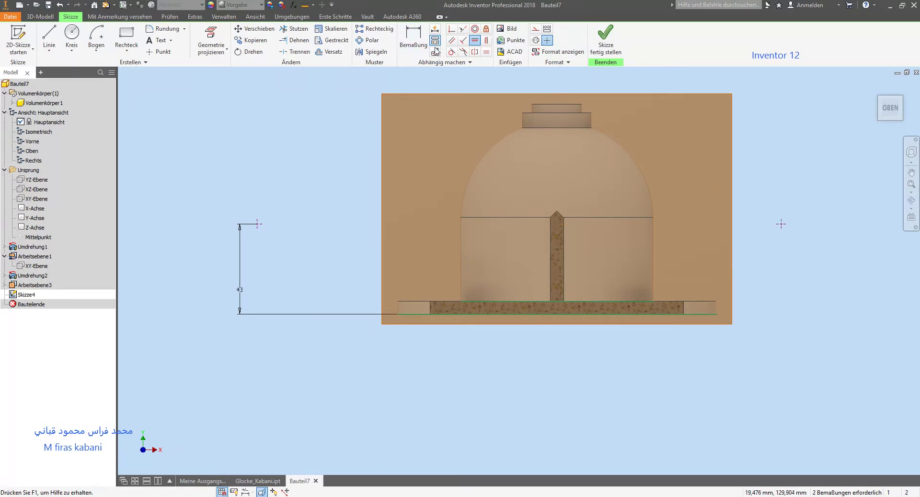
# - Place a sketch point at the midpoint of the bell's top edge
pyautogui.click(412, 34)
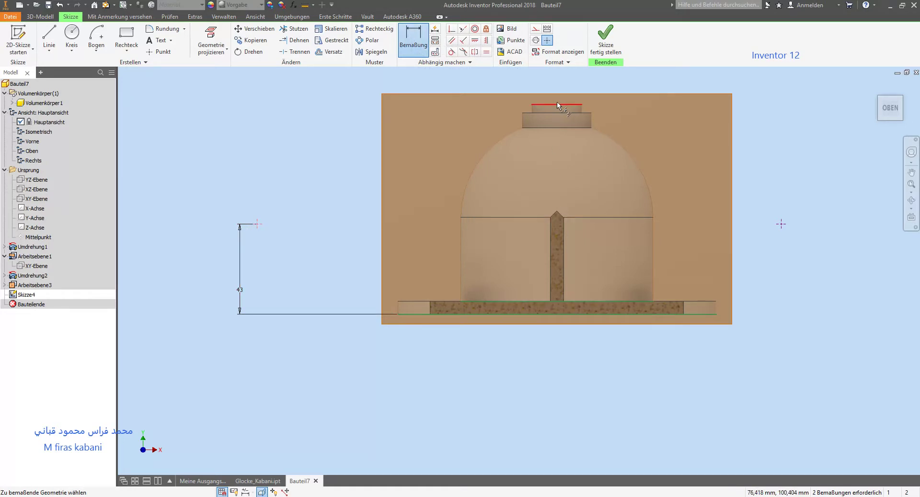
pyautogui.press('Escape')
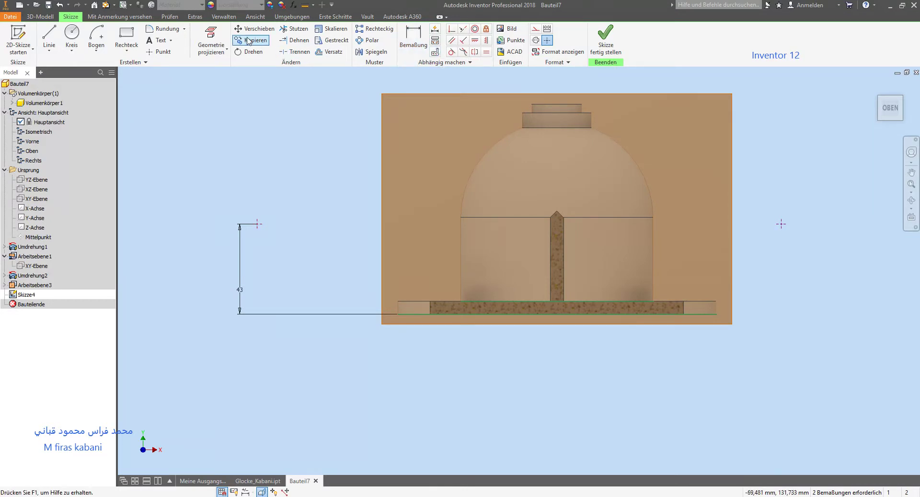
pyautogui.click(161, 52)
pyautogui.click(254, 155)
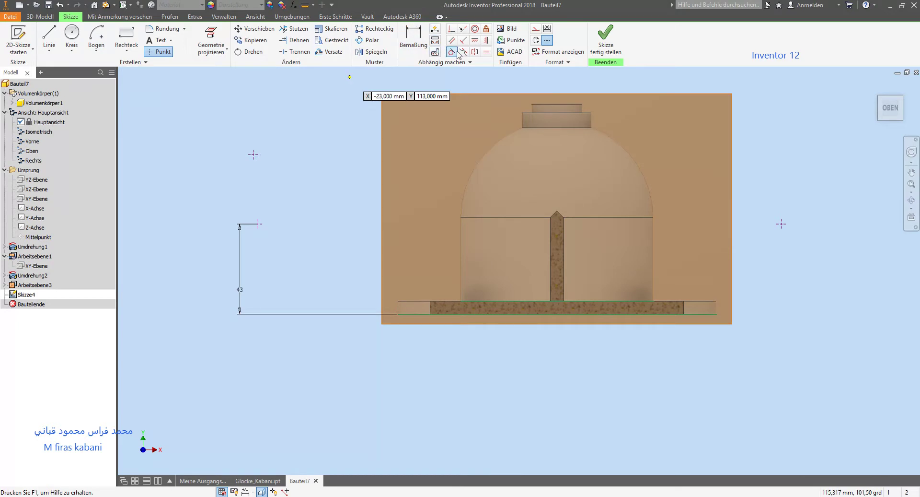
pyautogui.click(453, 31)
pyautogui.click(256, 156)
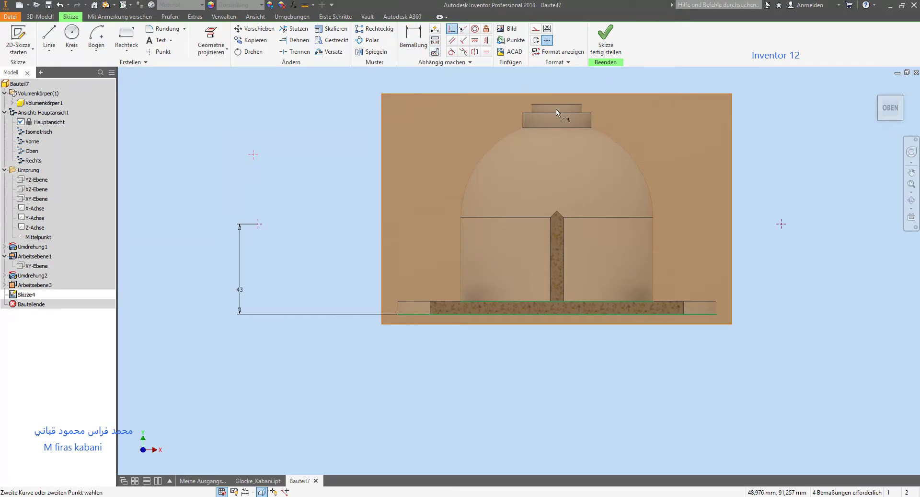
pyautogui.click(557, 105)
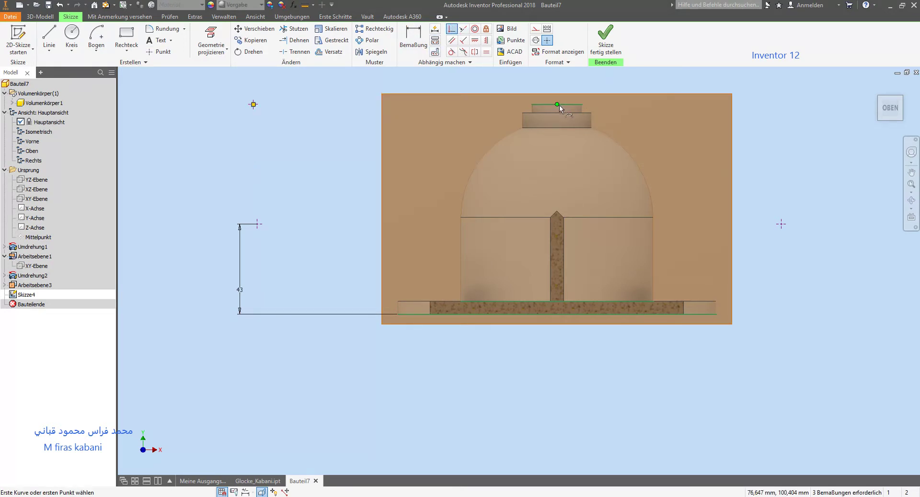
pyautogui.press('Escape')
pyautogui.moveTo(254, 105); pyautogui.dragTo(539, 91)
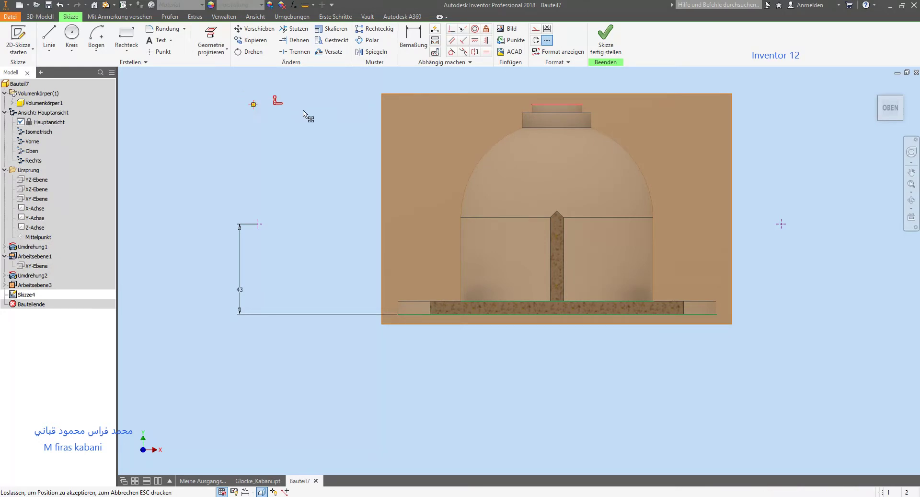
pyautogui.press('Escape')
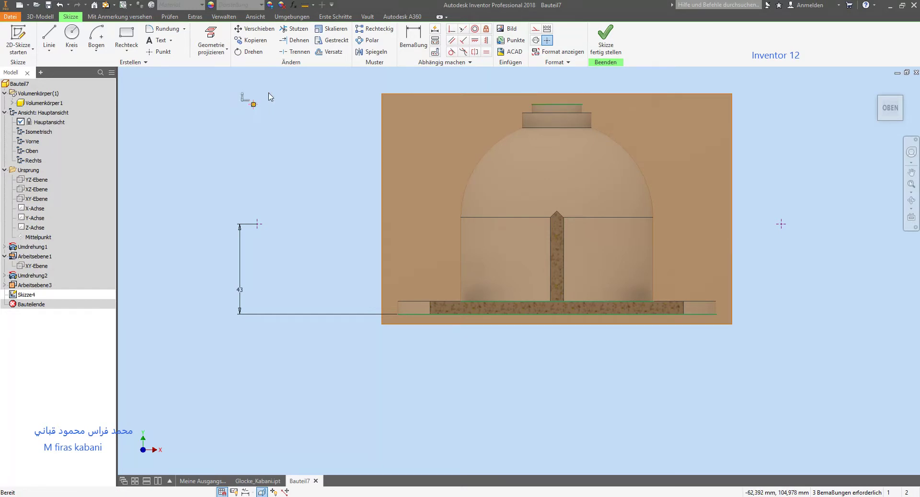
pyautogui.click(160, 51)
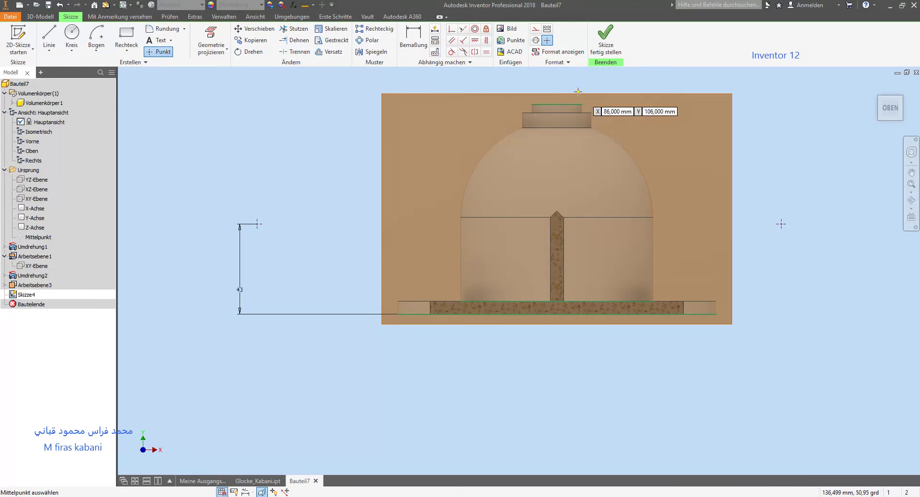
pyautogui.click(557, 104)
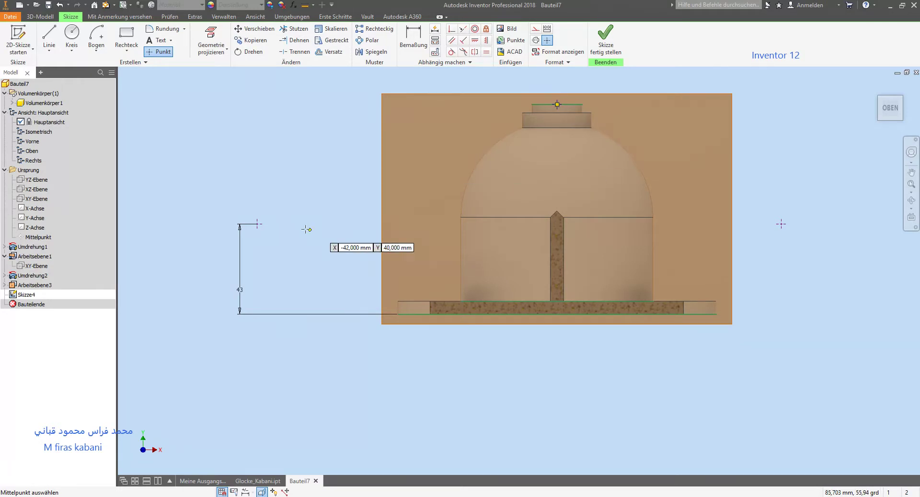
pyautogui.press('Escape')
# - Dimension the left and right points each 52 mm horizontally from the bell's centre point
pyautogui.click(413, 38)
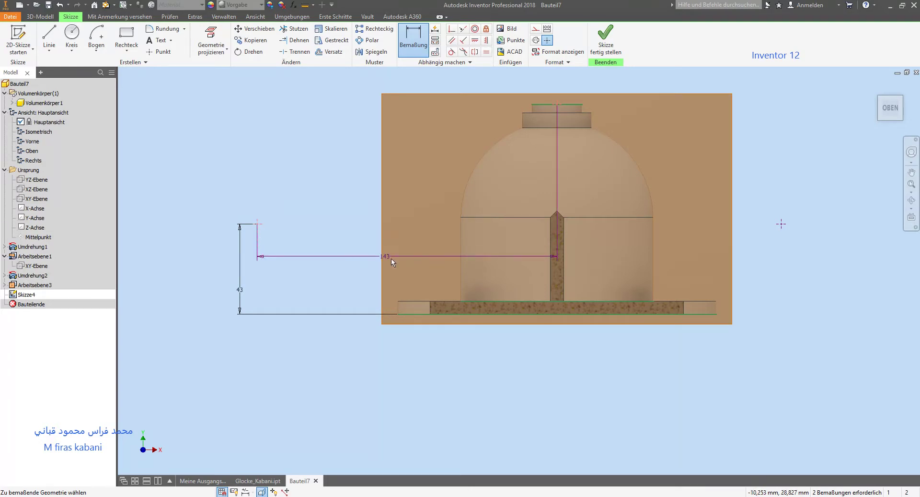
pyautogui.click(395, 245)
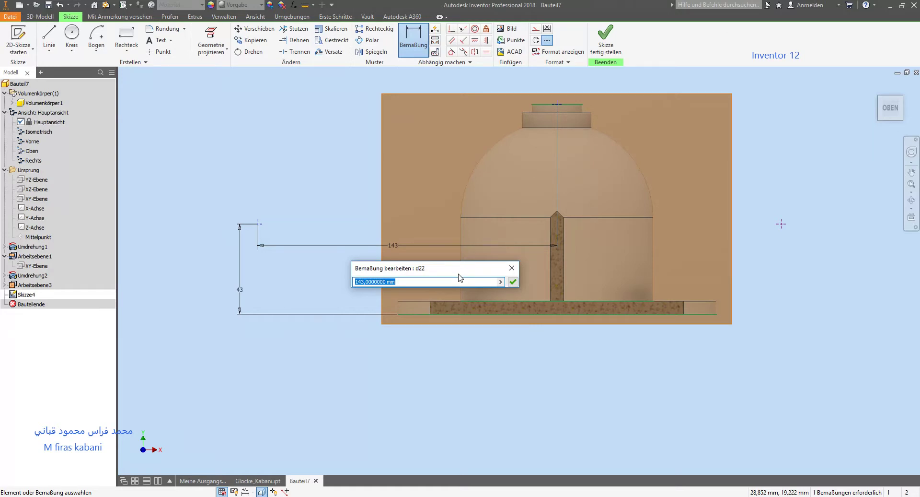
pyautogui.press('Return')
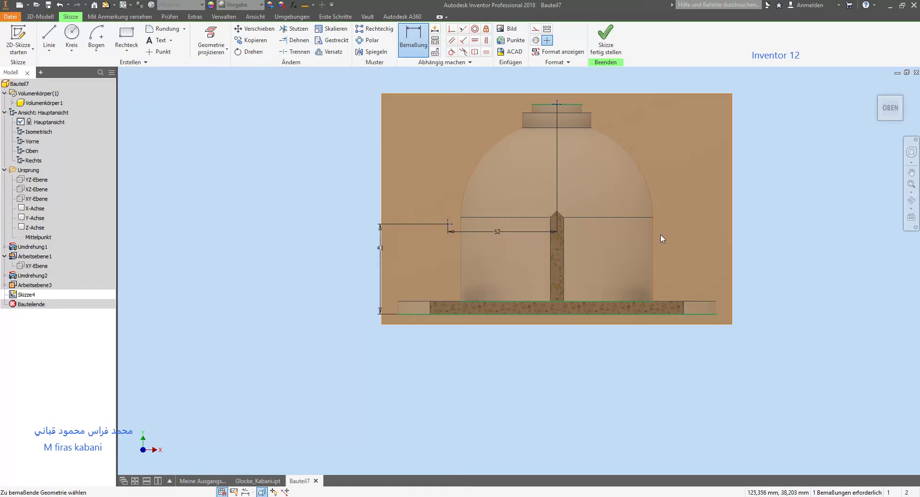
pyautogui.scroll(-5, 849, 276)
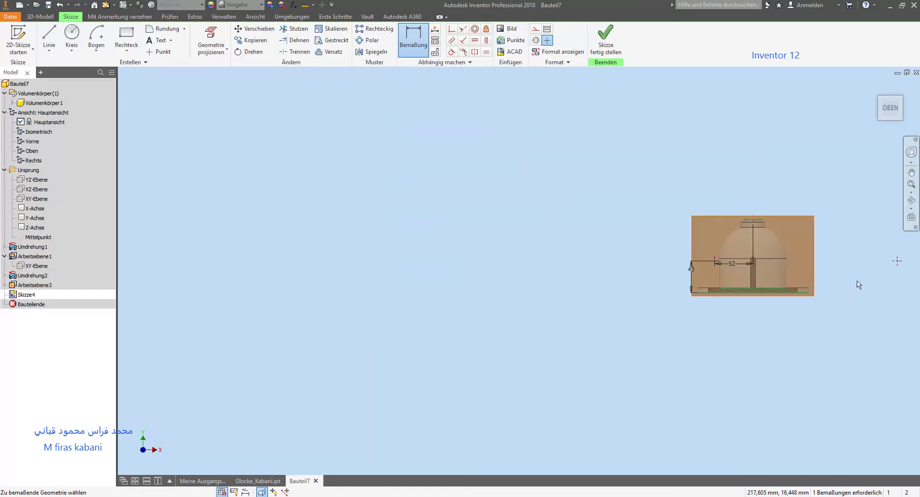
pyautogui.click(897, 262)
pyautogui.click(834, 278)
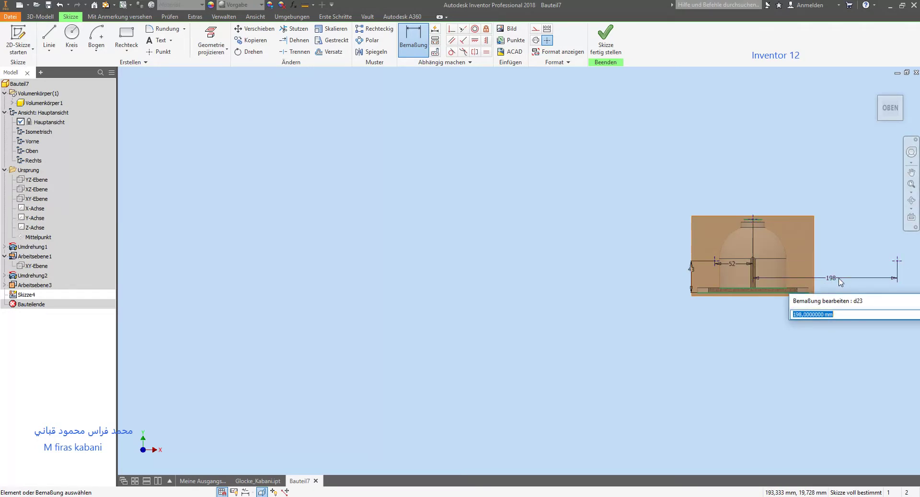
pyautogui.write('52')
pyautogui.press('Return')
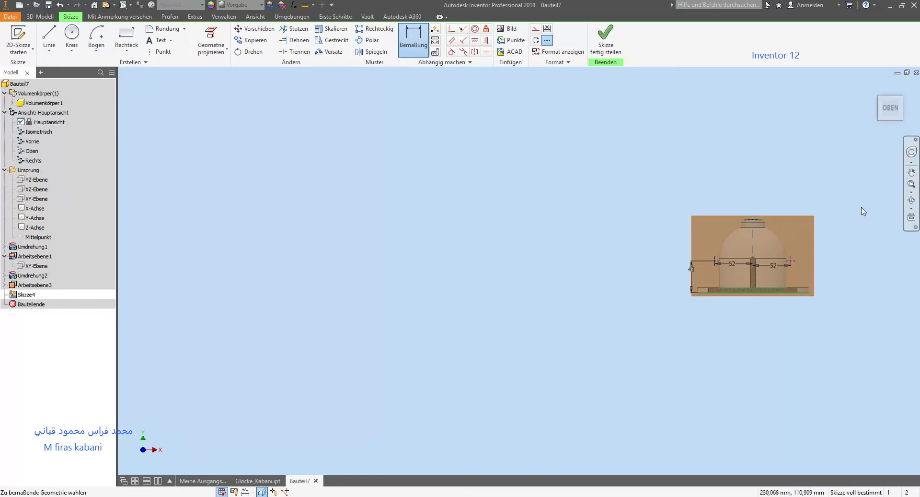
pyautogui.scroll(3, 834, 263)
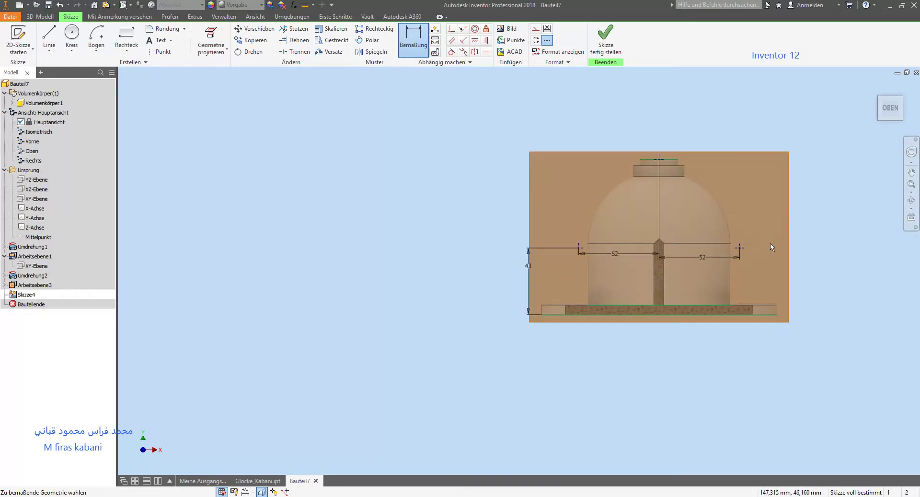
# - Draw 56 mm diameter circles on the right and left points, then finish Skizze4
pyautogui.click(71, 34)
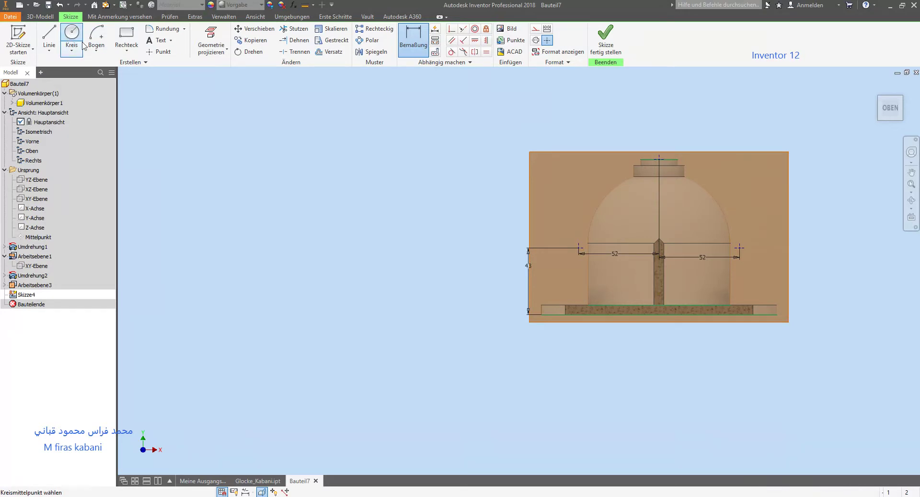
pyautogui.click(740, 247)
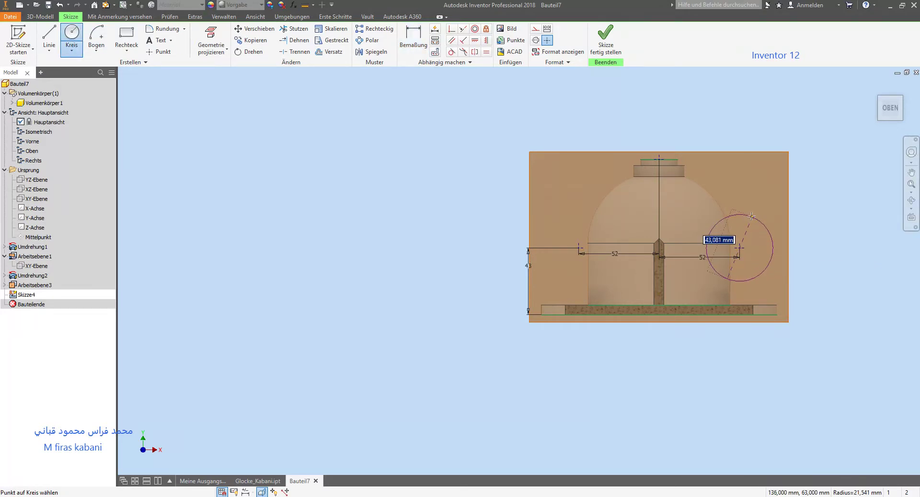
pyautogui.press('Return')
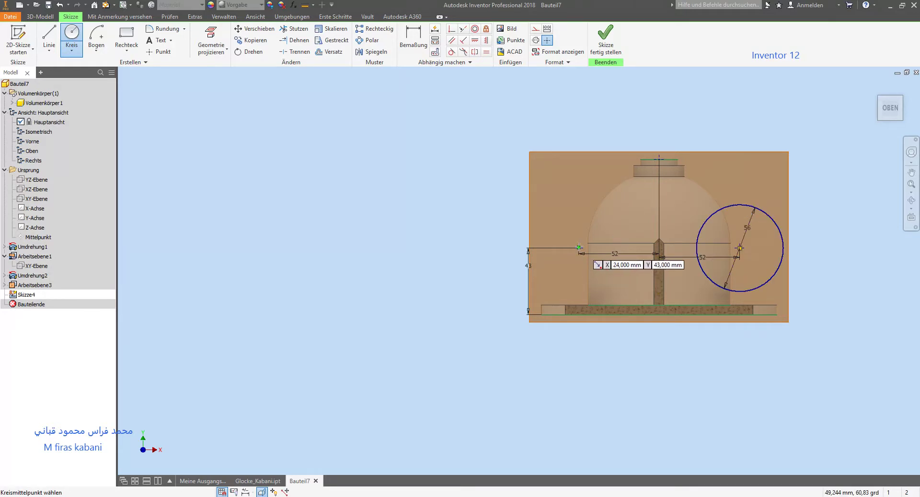
pyautogui.click(579, 247)
pyautogui.press('Return')
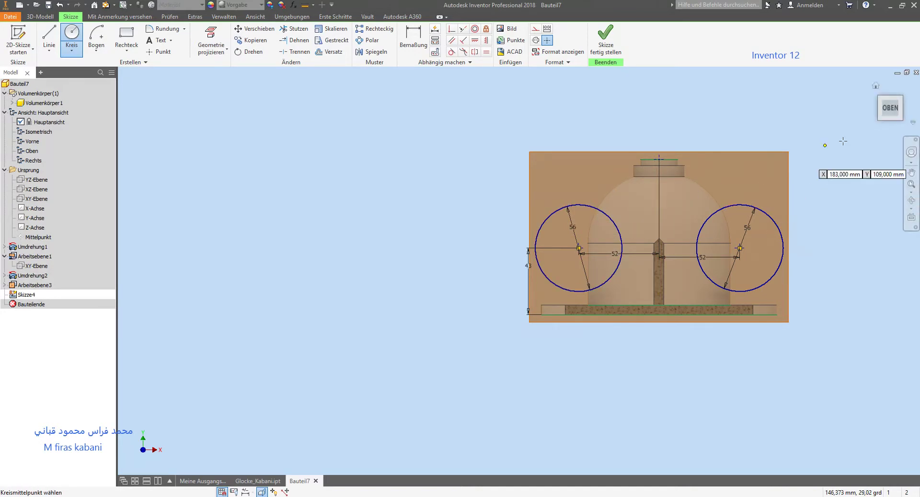
pyautogui.click(603, 45)
# - Turn off the visibility of Arbeitsebene1 in the model browser
pyautogui.keyDown('shift'); pyautogui.moveTo(733, 372); pyautogui.dragTo(669, 376, button='middle'); pyautogui.keyUp('shift')
pyautogui.rightClick(656, 303)
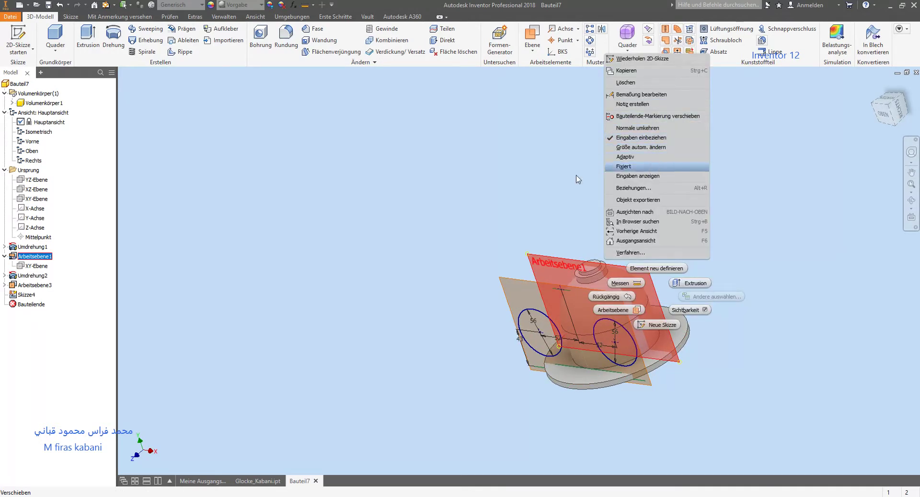
pyautogui.click(32, 257)
pyautogui.rightClick(31, 261)
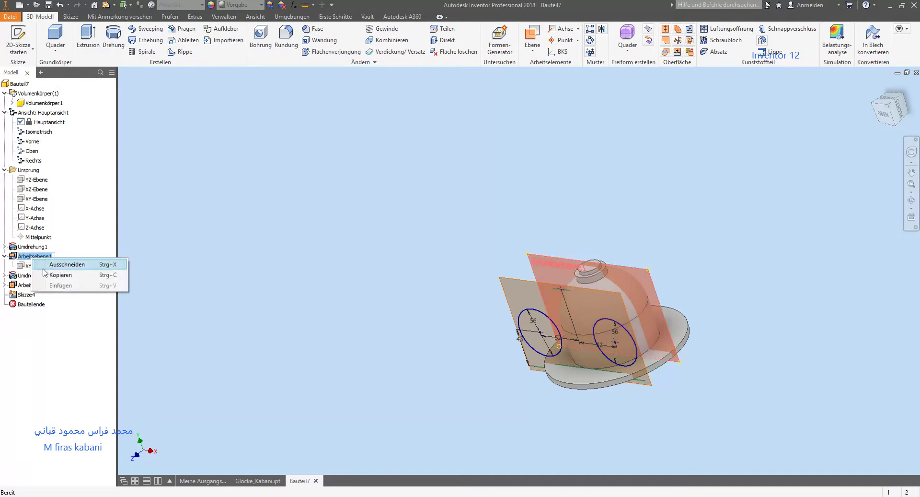
pyautogui.press('Escape')
pyautogui.click(35, 256)
pyautogui.rightClick(39, 255)
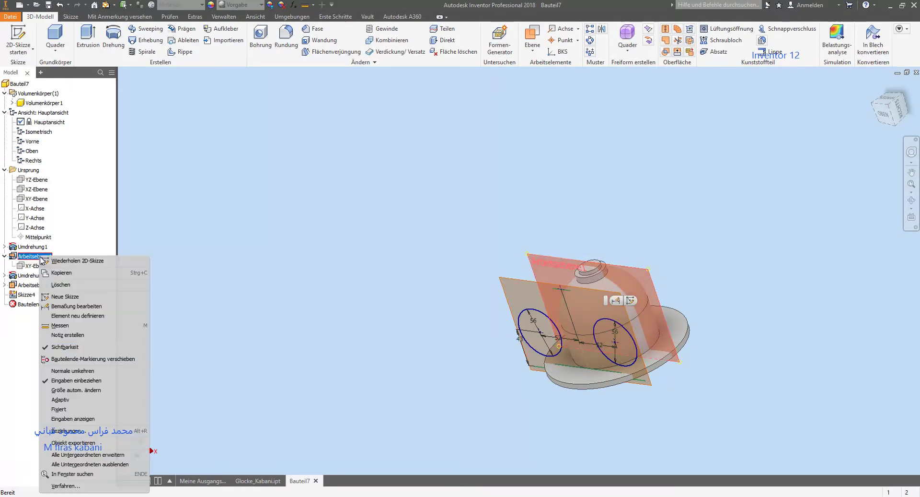
pyautogui.click(65, 347)
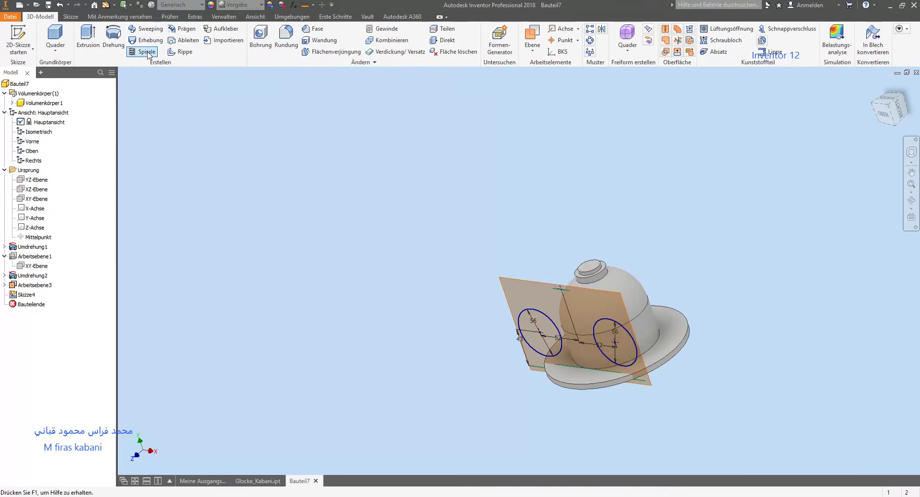
# - Extrude both 56 mm circle profiles about 164 mm in the flipped direction
pyautogui.click(84, 37)
pyautogui.click(619, 337)
pyautogui.click(537, 335)
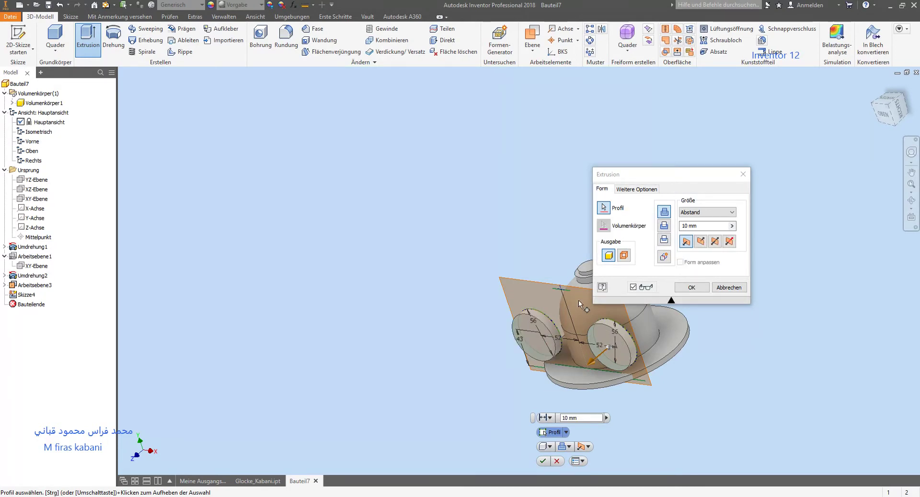
pyautogui.click(701, 241)
pyautogui.click(700, 226)
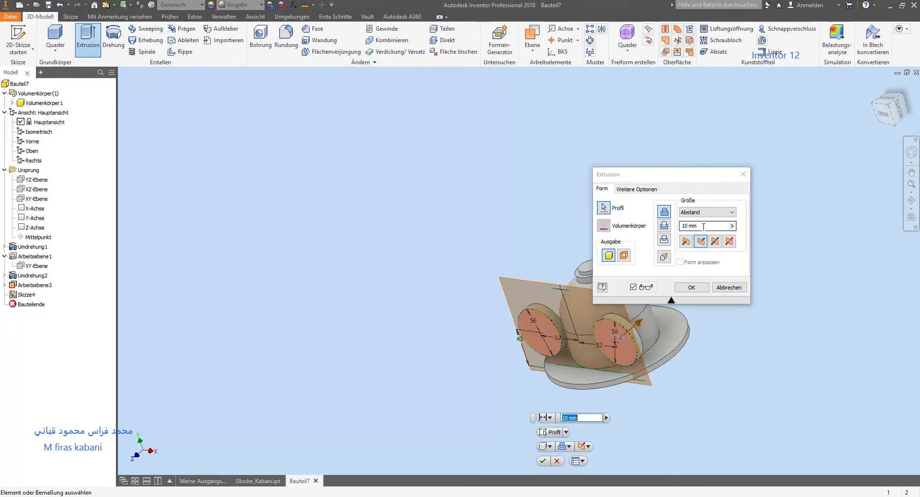
pyautogui.moveTo(637, 324); pyautogui.dragTo(696, 293)
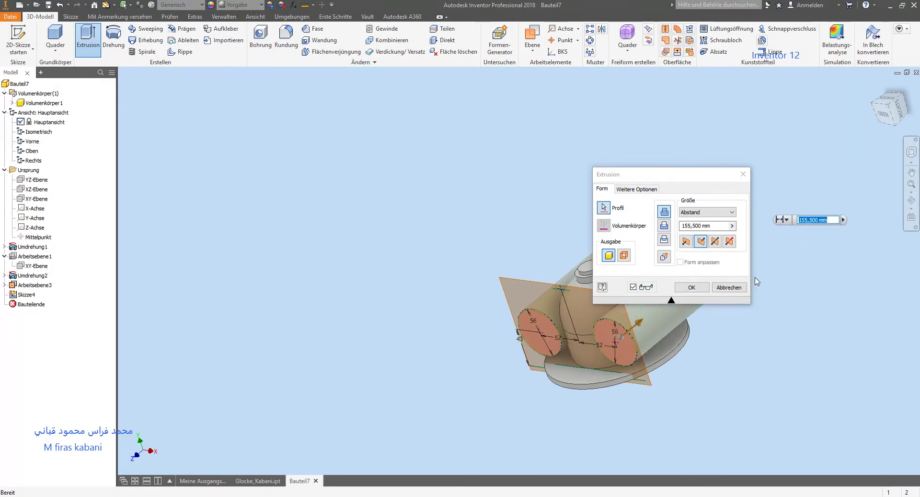
pyautogui.click(692, 287)
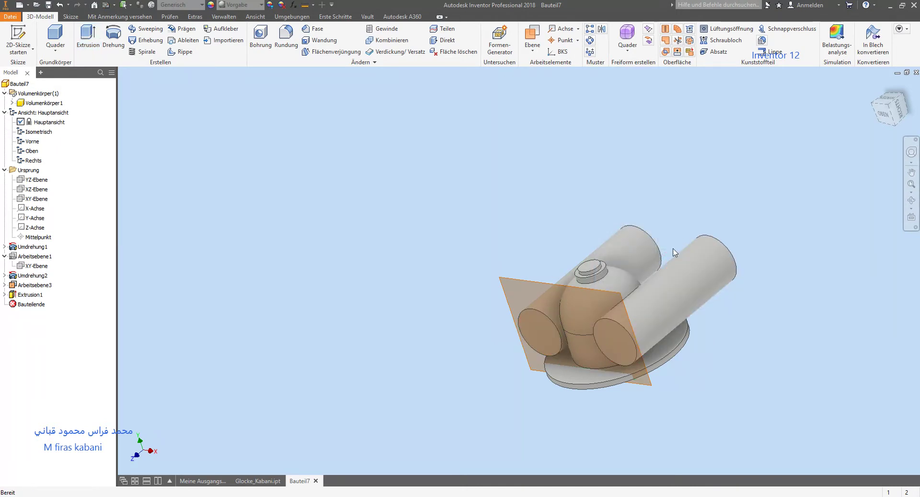
# - Change Extrusion1 into a cut through the bell
pyautogui.doubleClick(25, 296)
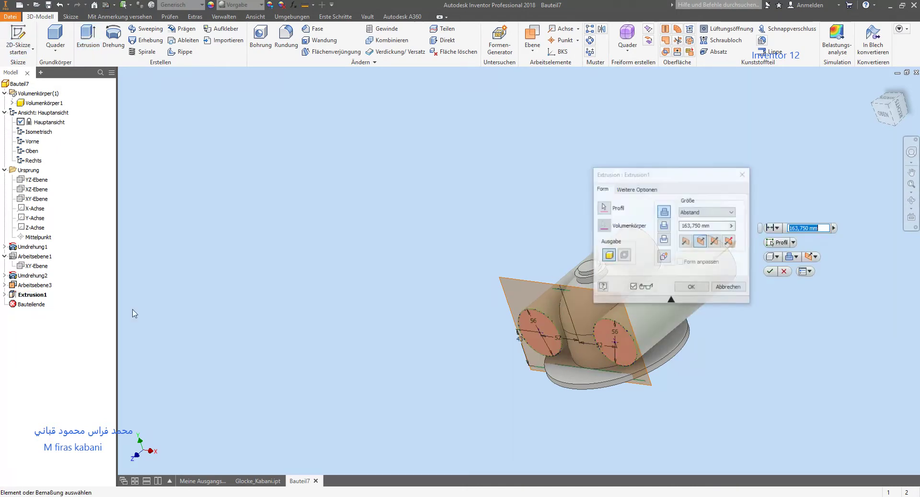
pyautogui.click(694, 288)
pyautogui.moveTo(699, 372)
pyautogui.keyDown('shift'); pyautogui.mouseDown(button='middle')
pyautogui.moveTo(720, 361)
pyautogui.moveTo(661, 376)
pyautogui.moveTo(680, 368)
pyautogui.mouseUp(button='middle'); pyautogui.keyUp('shift')
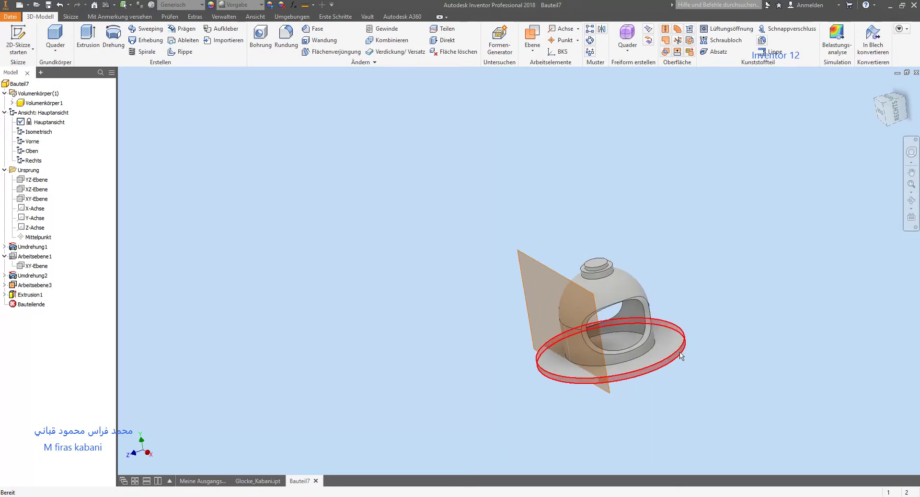
# - Round one edge of the bell with a 2 mm fillet
pyautogui.press('f')
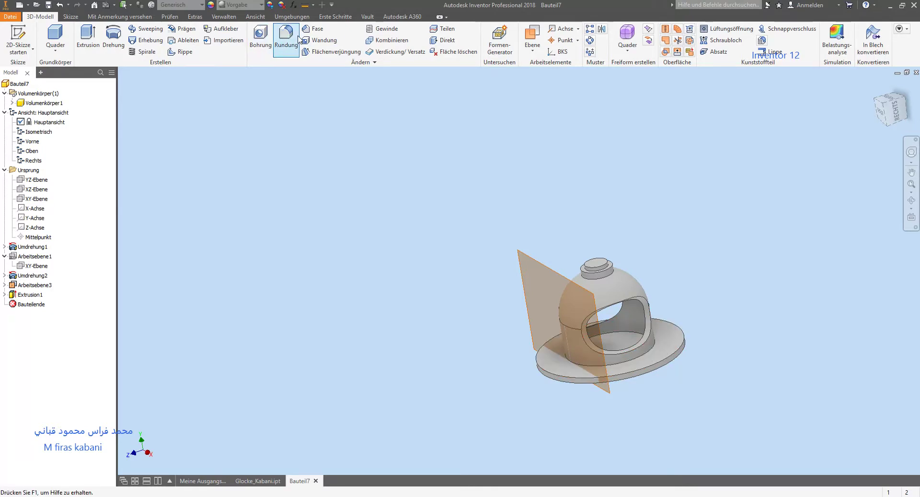
pyautogui.click(623, 334)
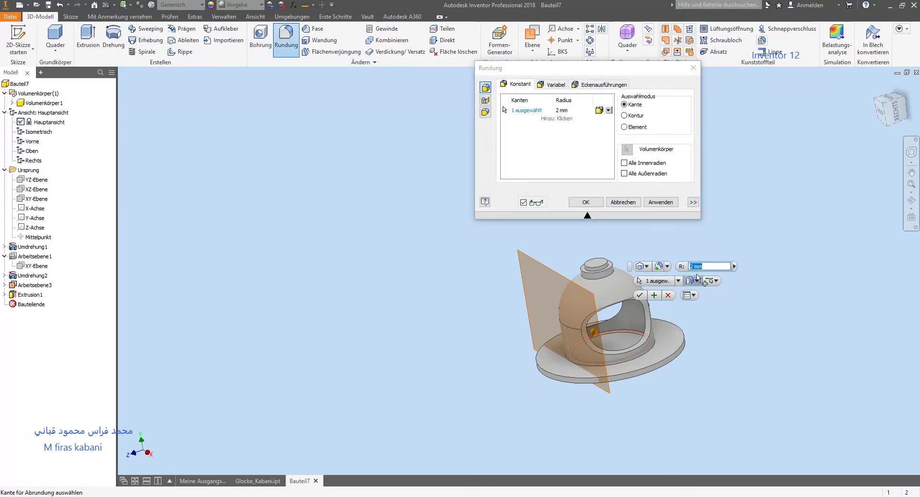
pyautogui.press('Return')
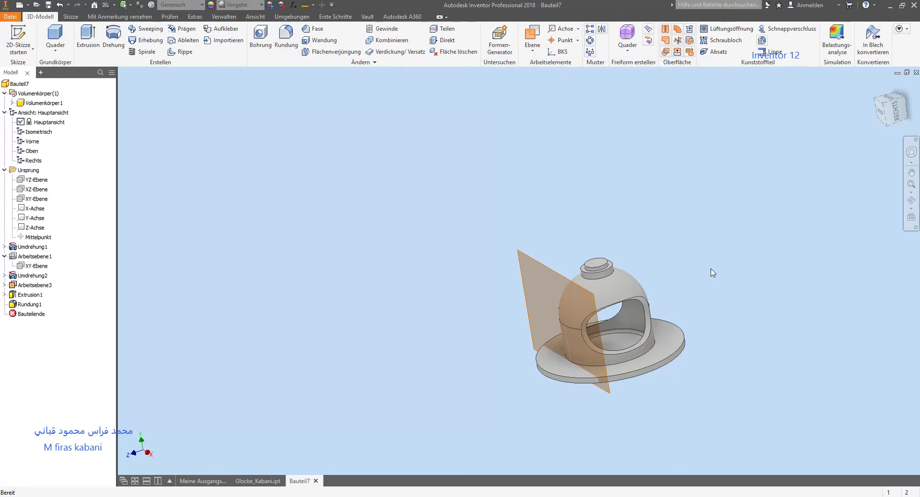
# - Add a 3 mm fillet to the side opening's edge
pyautogui.click(288, 37)
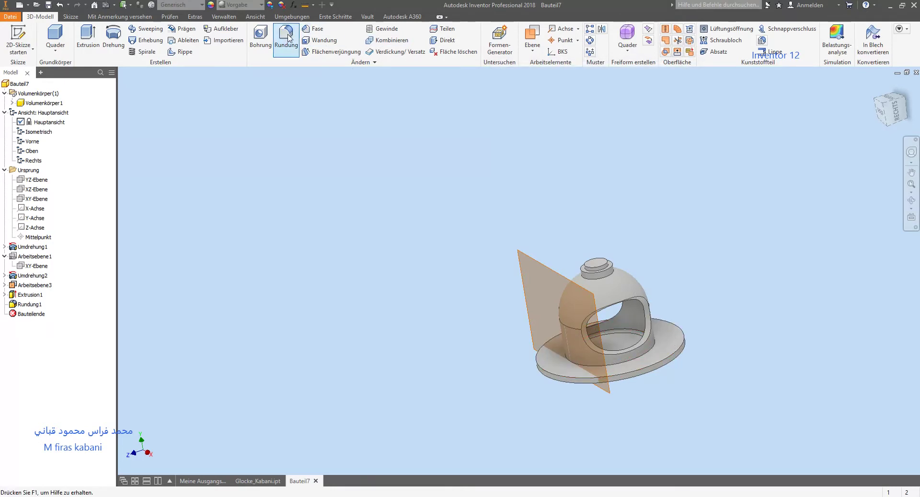
pyautogui.click(634, 356)
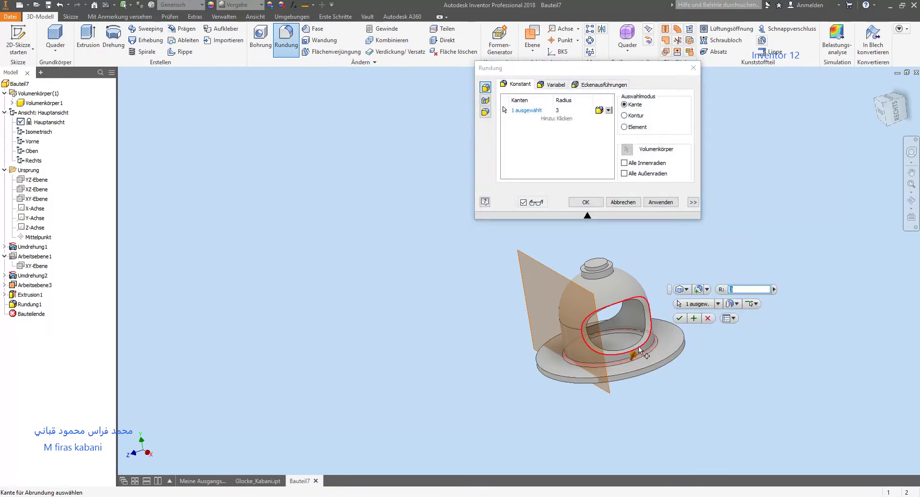
pyautogui.press('Return')
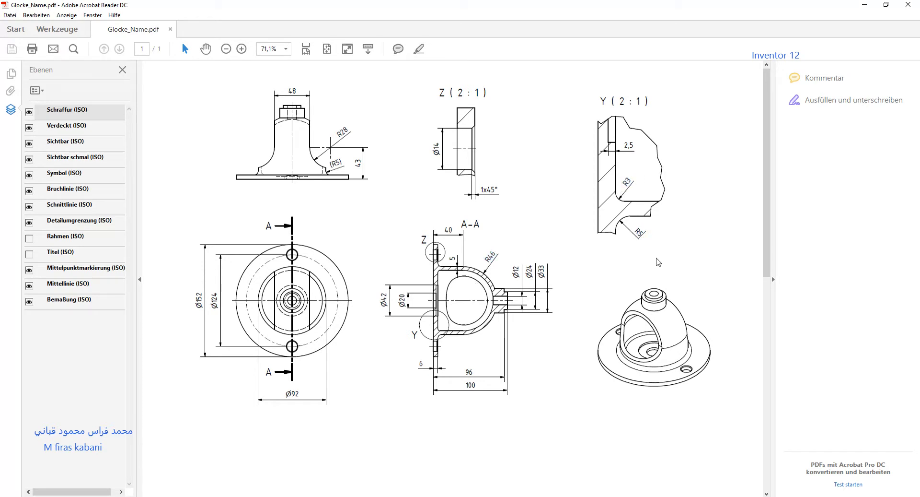
# - Back in the bell model, turn off visibility of work plane Arbeitsebene3
pyautogui.click(865, 6)
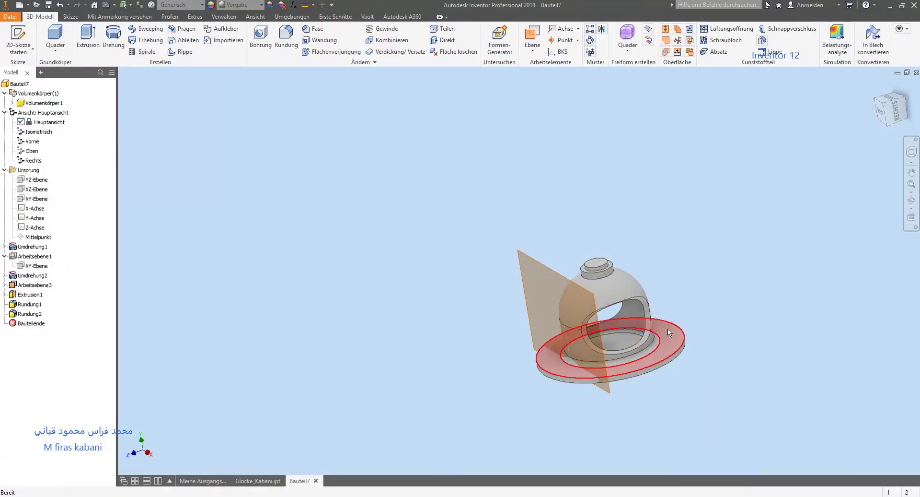
pyautogui.keyDown('shift'); pyautogui.moveTo(682, 341); pyautogui.dragTo(70, 305, button='middle'); pyautogui.keyUp('shift')
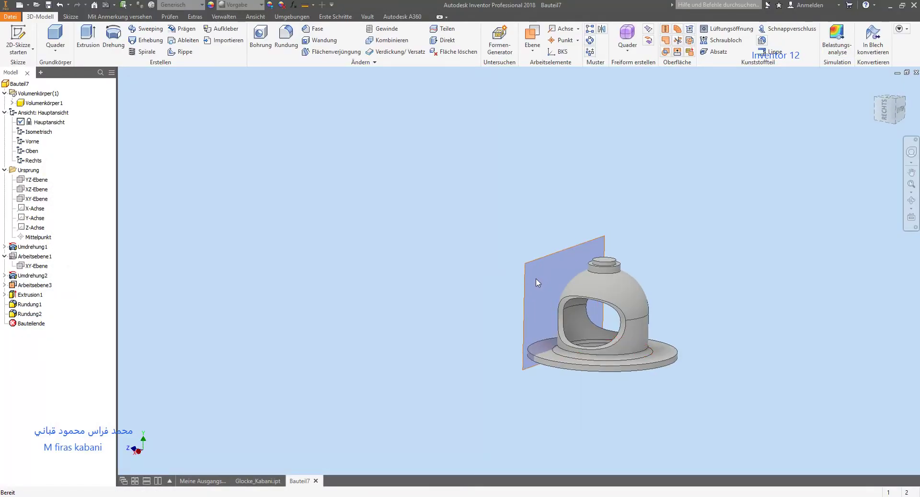
pyautogui.click(528, 263)
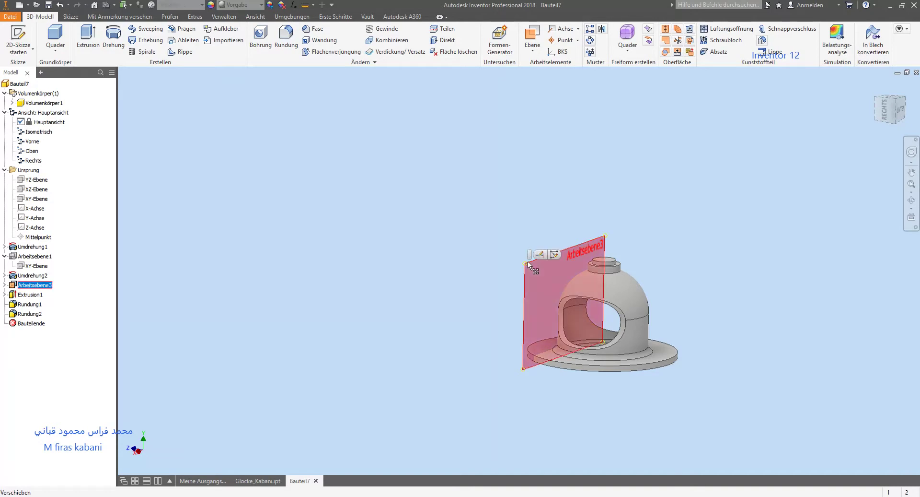
pyautogui.rightClick(39, 288)
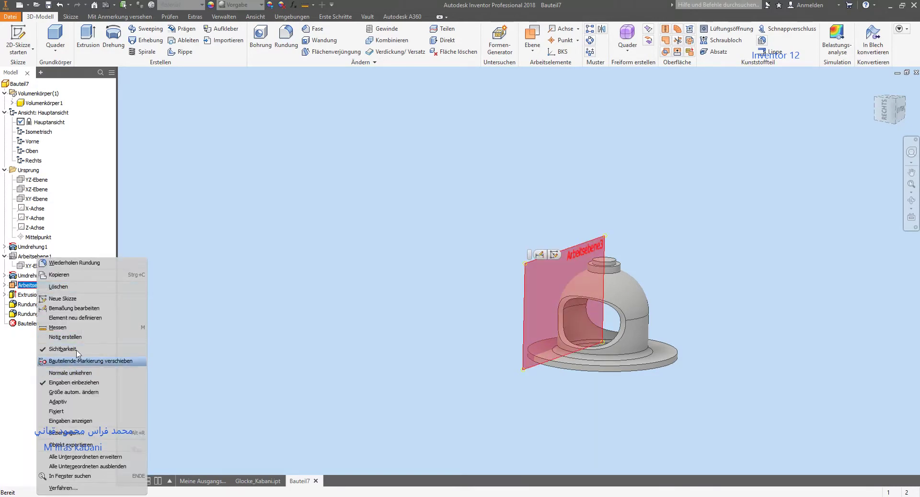
pyautogui.click(78, 352)
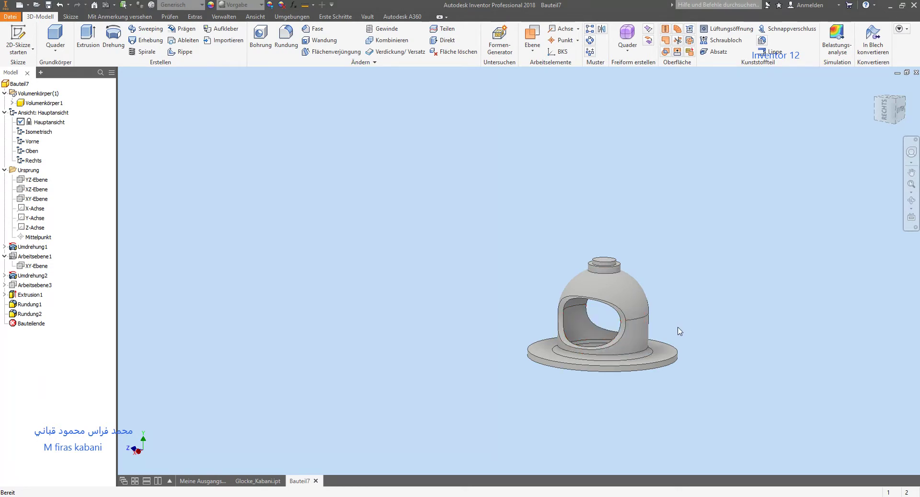
pyautogui.keyDown('shift'); pyautogui.moveTo(679, 331); pyautogui.dragTo(647, 362, button='middle'); pyautogui.keyUp('shift')
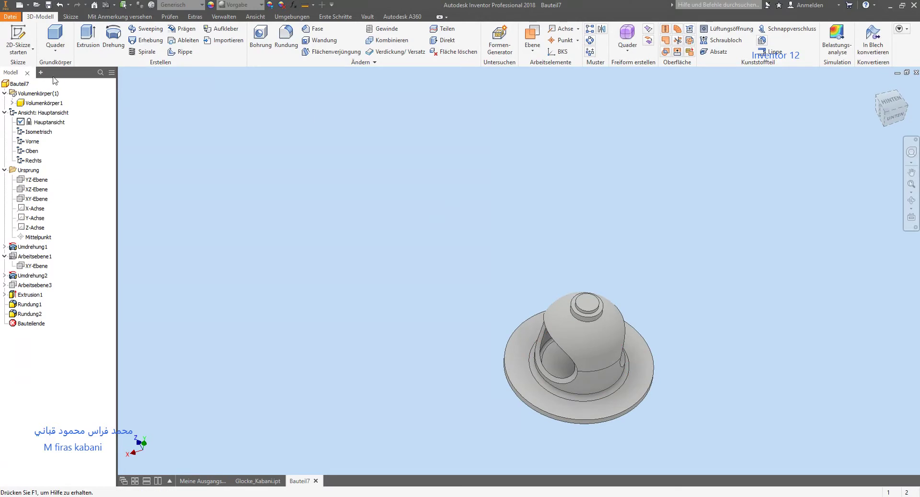
# - Start a sketch on the flange's bottom face with a centred 124 mm construction circle
pyautogui.click(18, 39)
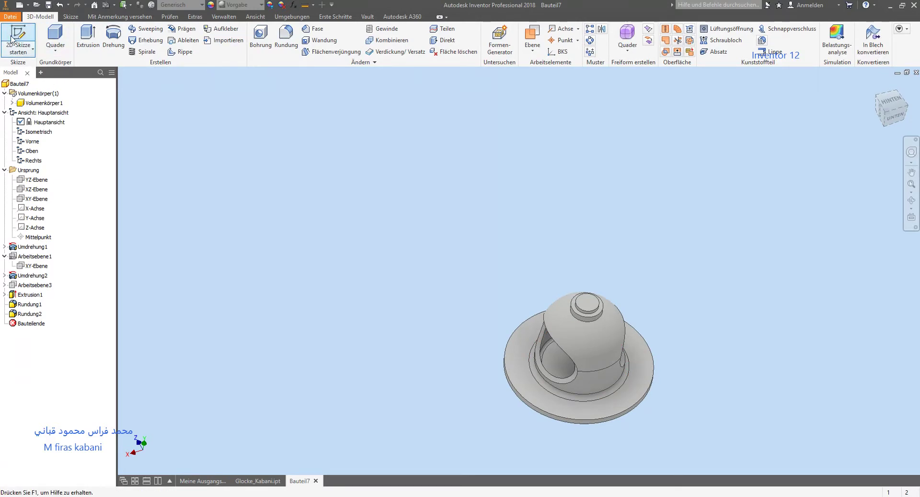
pyautogui.click(637, 379)
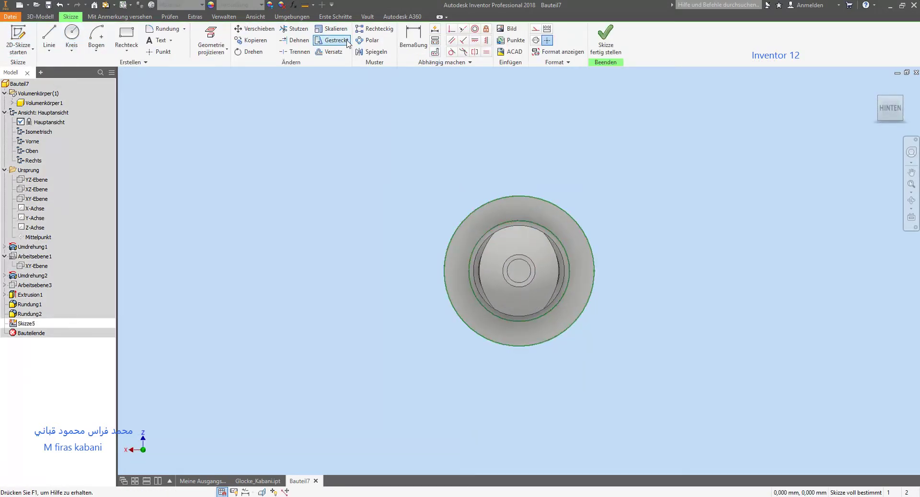
pyautogui.click(160, 52)
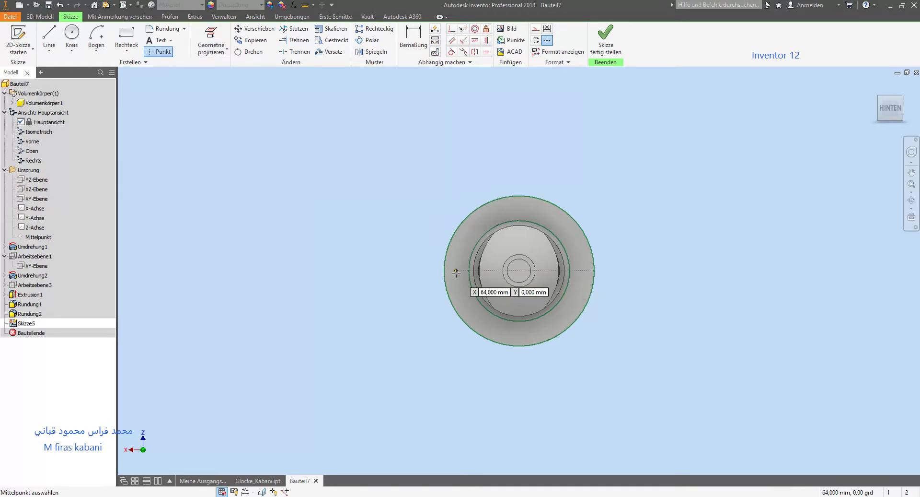
pyautogui.click(71, 38)
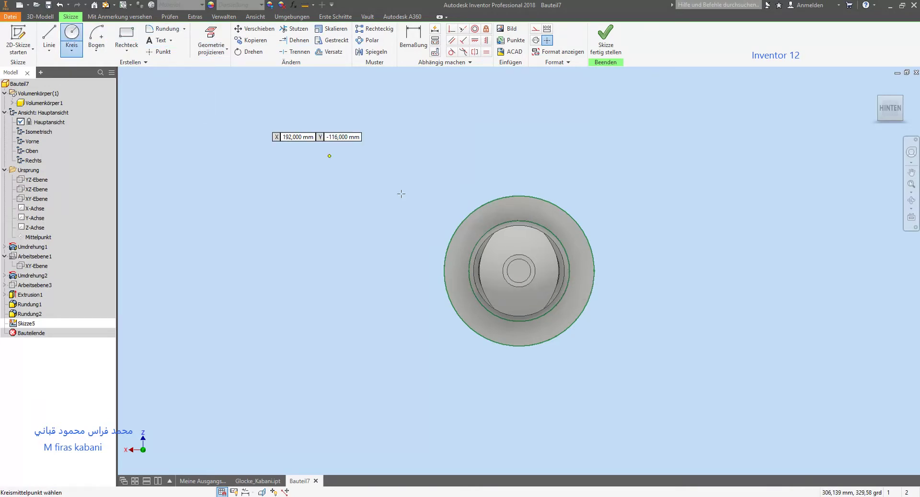
pyautogui.click(519, 271)
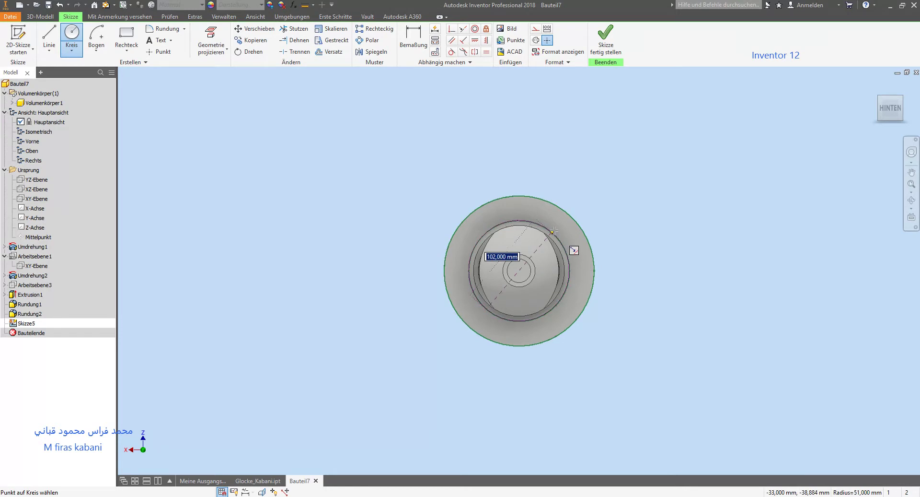
pyautogui.click(535, 28)
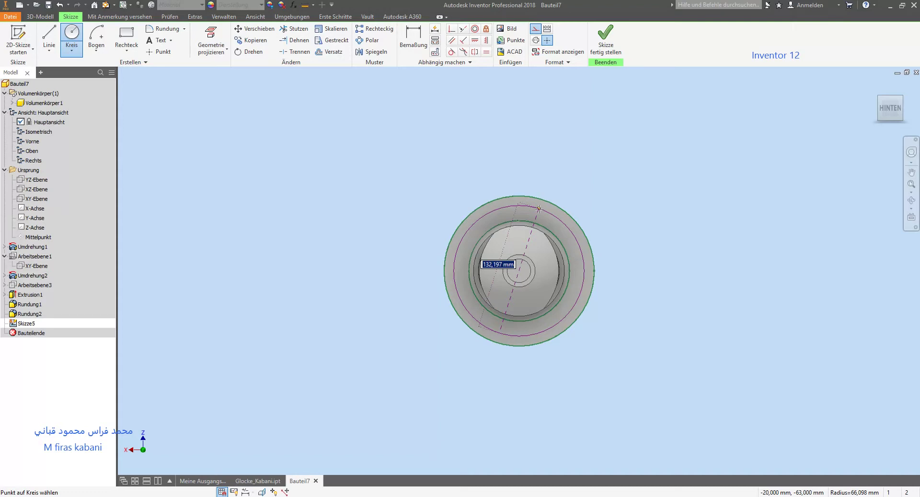
pyautogui.write('124')
pyautogui.press('Return')
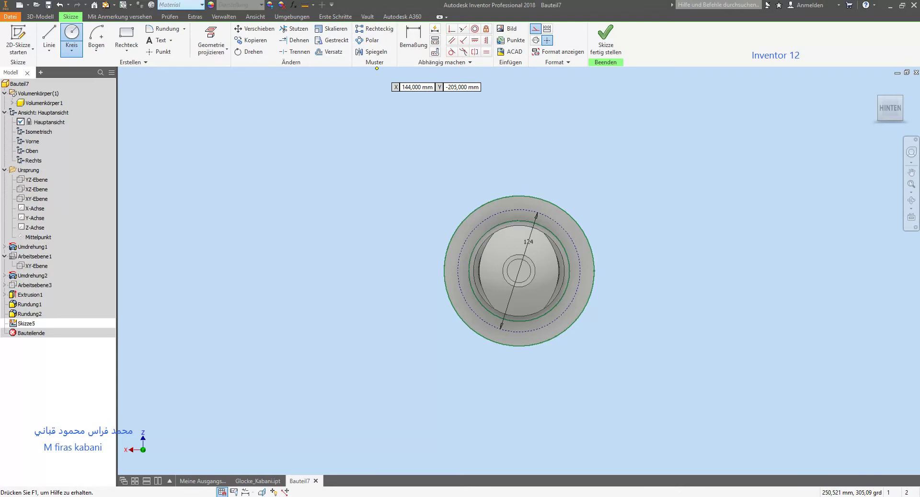
# - Place two points on the circle's left and right sides, made coincident with it
pyautogui.click(158, 51)
pyautogui.click(587, 274)
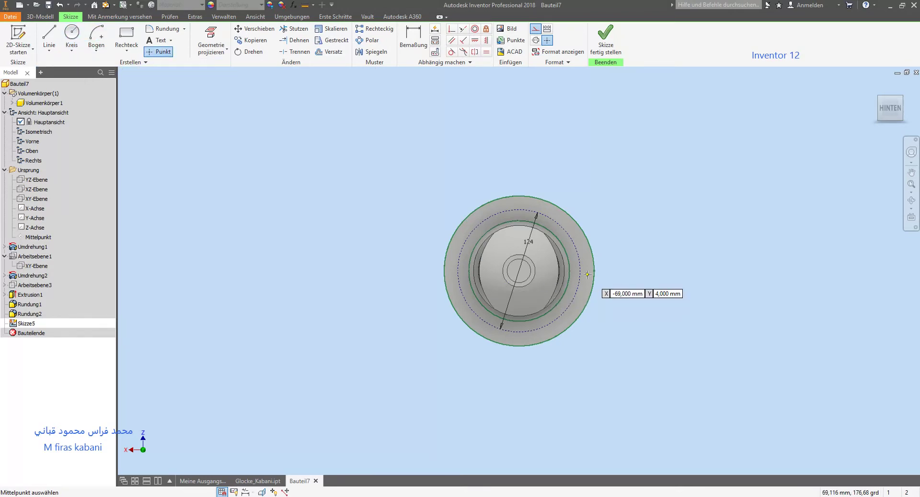
pyautogui.click(451, 269)
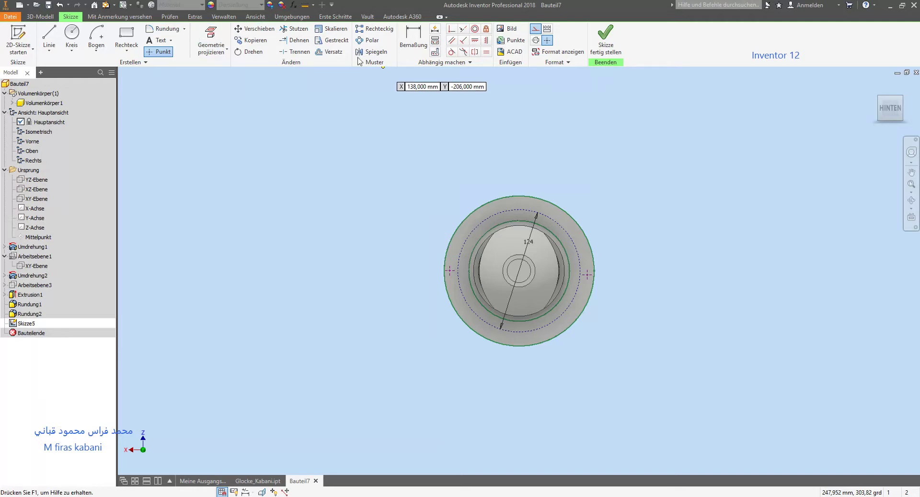
pyautogui.click(452, 29)
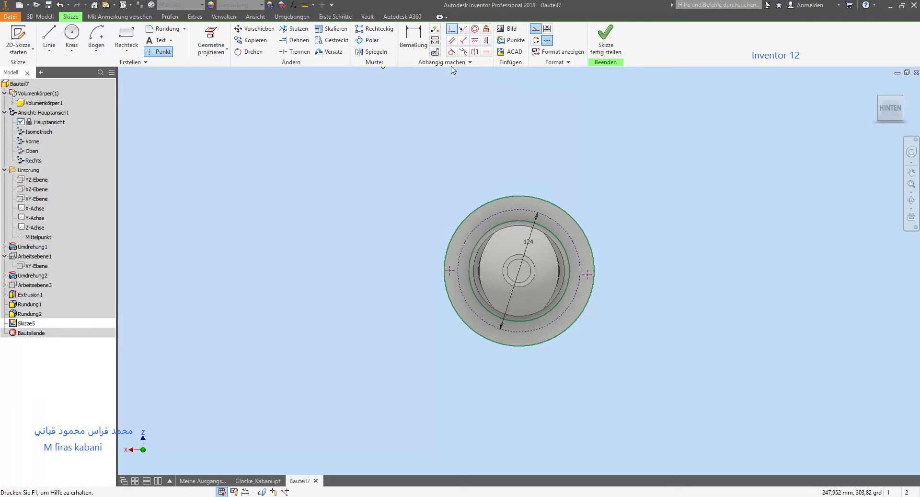
pyautogui.click(456, 274)
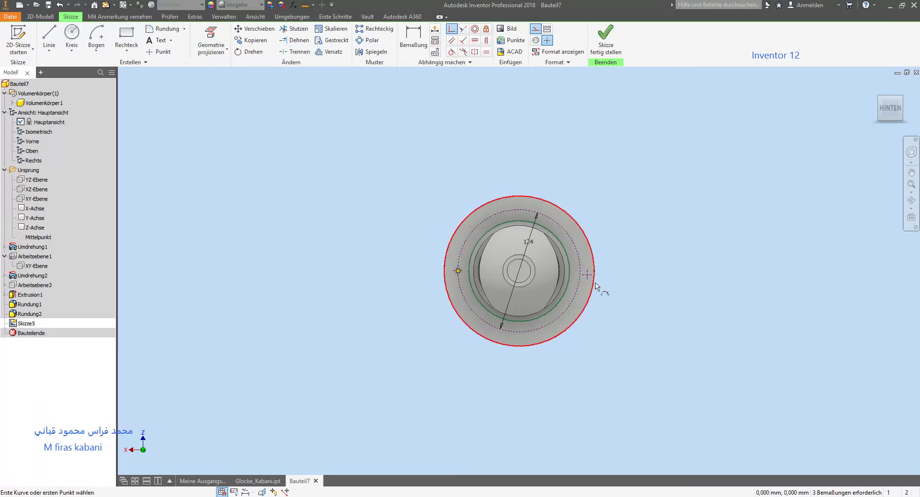
pyautogui.click(580, 274)
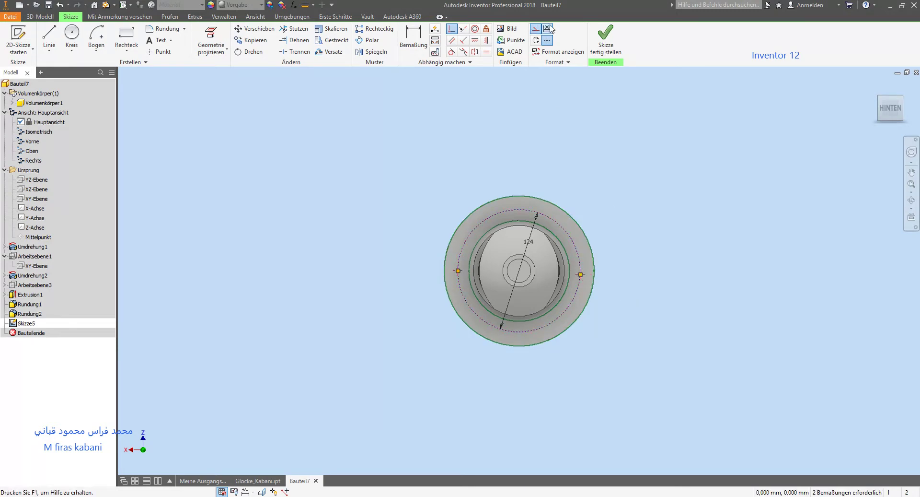
# - Align both points horizontally with the centre and finish the sketch
pyautogui.click(479, 42)
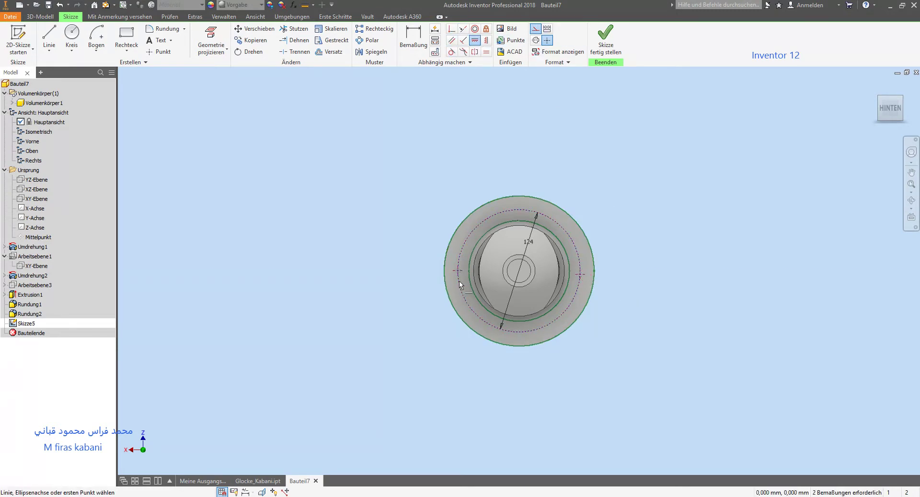
pyautogui.click(460, 272)
pyautogui.click(520, 272)
pyautogui.click(583, 275)
pyautogui.click(463, 271)
pyautogui.press('Escape')
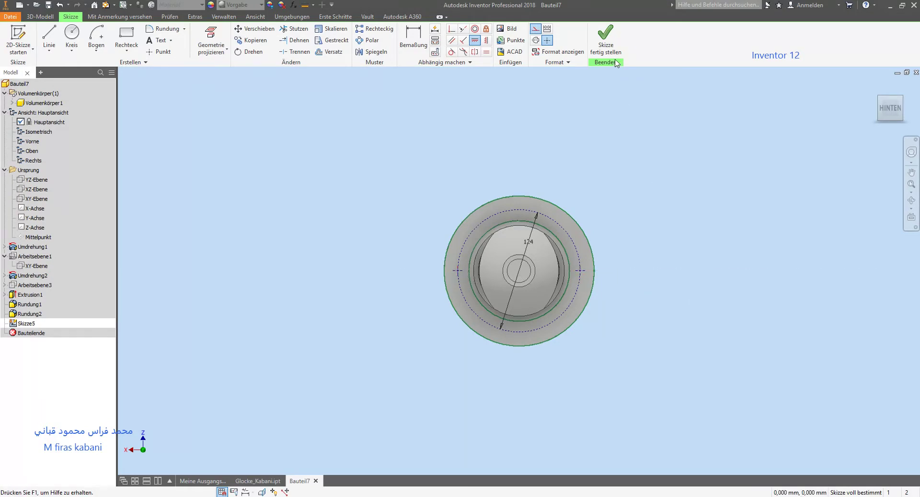
pyautogui.click(604, 44)
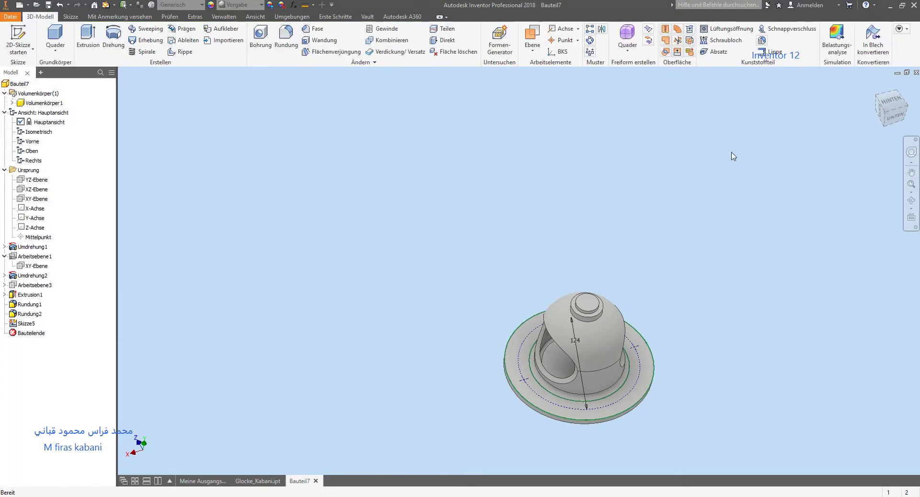
# - In Skizze5, draw 14 mm circles on the 124 circle's right and left points
pyautogui.moveTo(706, 315)
pyautogui.keyDown('shift'); pyautogui.mouseDown(button='middle')
pyautogui.moveTo(671, 300)
pyautogui.moveTo(666, 309)
pyautogui.mouseUp(button='middle'); pyautogui.keyUp('shift')
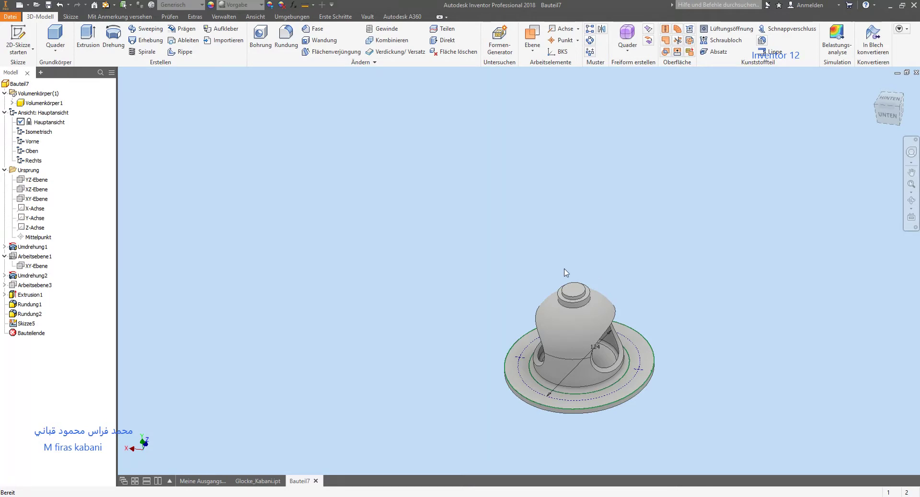
pyautogui.doubleClick(29, 323)
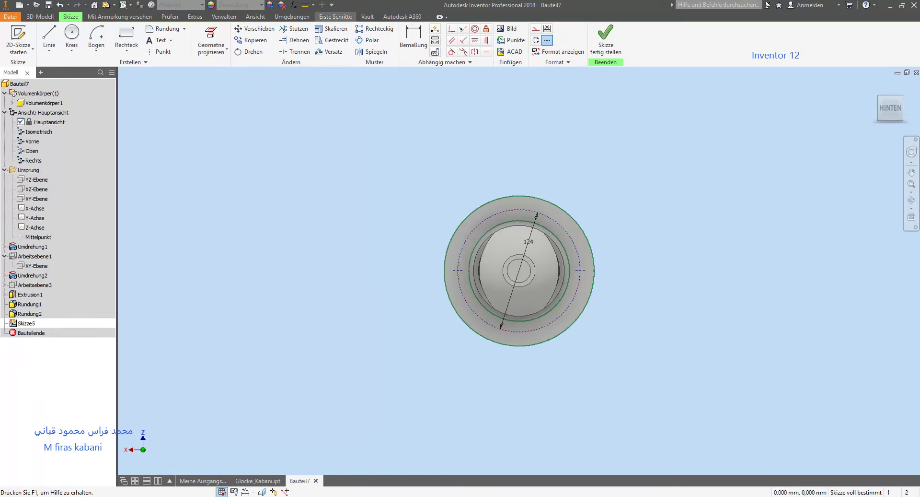
pyautogui.click(72, 34)
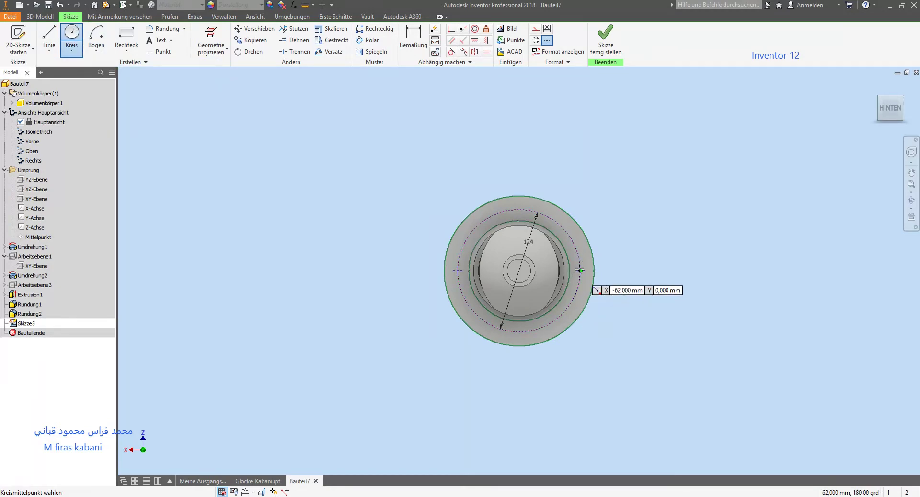
pyautogui.click(580, 270)
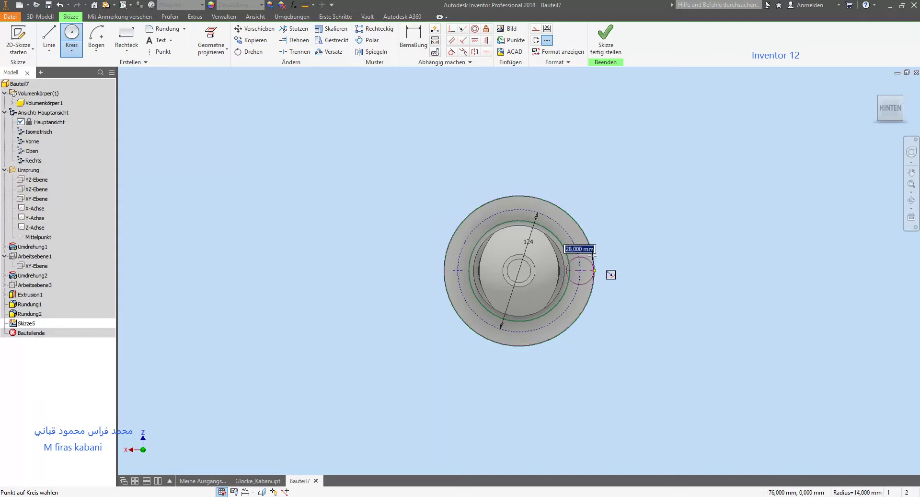
pyautogui.write('14')
pyautogui.press('Return')
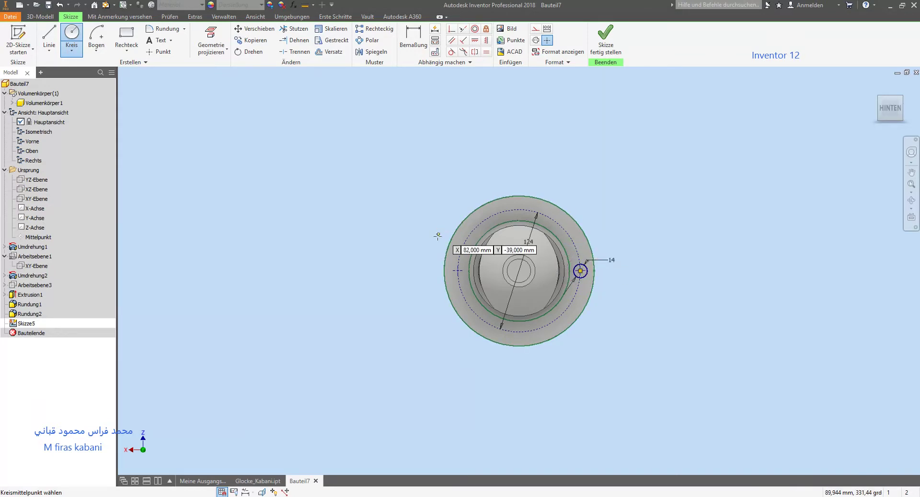
pyautogui.click(458, 271)
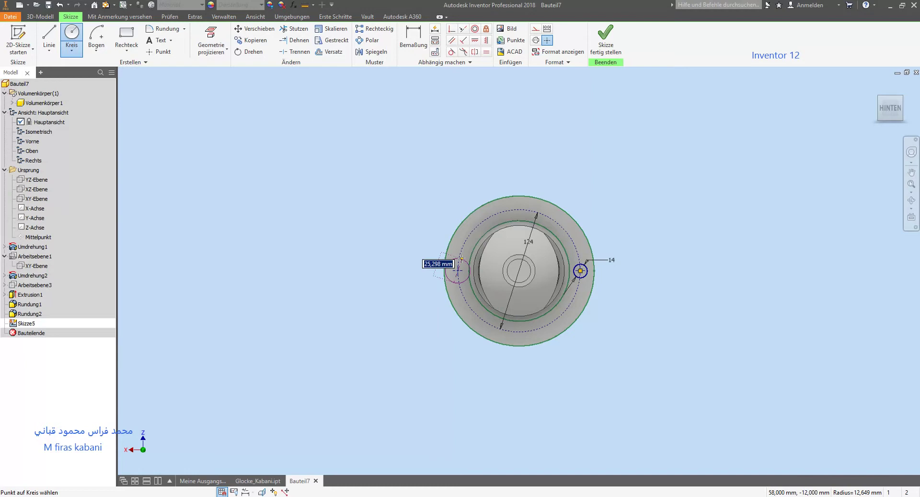
pyautogui.write('14')
pyautogui.press('Return')
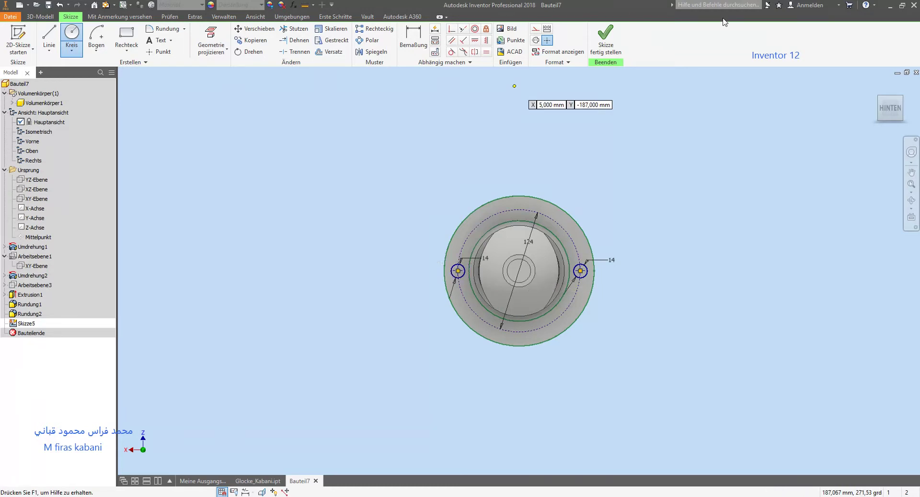
pyautogui.click(606, 38)
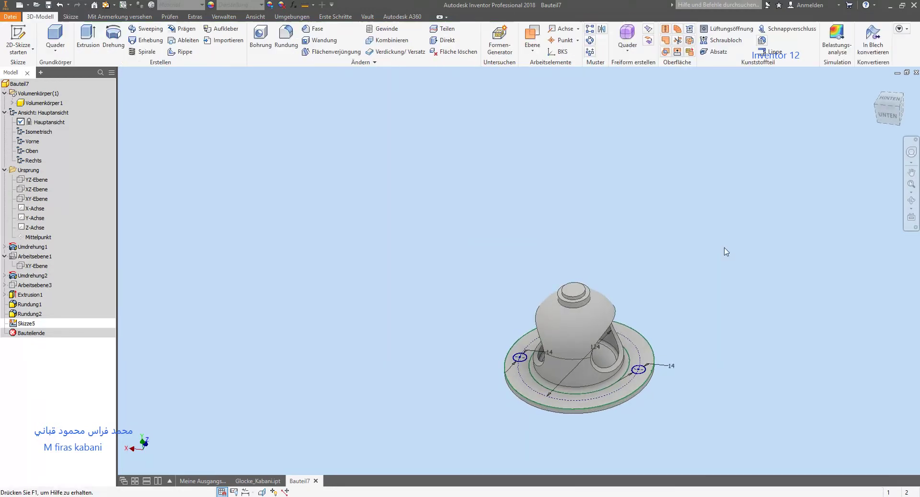
# - Extrude both 14 mm circles as a reversed cut through the base flange
pyautogui.click(87, 37)
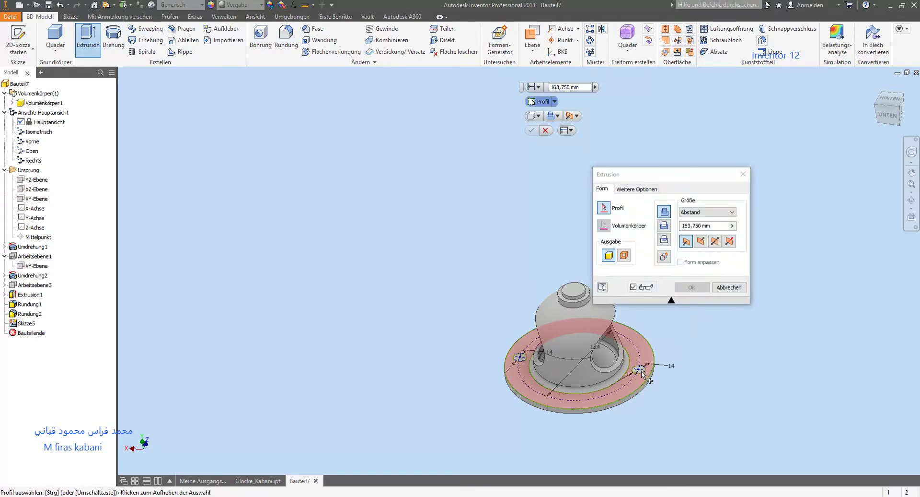
pyautogui.click(640, 368)
pyautogui.click(520, 357)
pyautogui.click(701, 241)
pyautogui.keyDown('shift'); pyautogui.moveTo(731, 399); pyautogui.dragTo(716, 362, button='middle'); pyautogui.keyUp('shift')
pyautogui.click(691, 288)
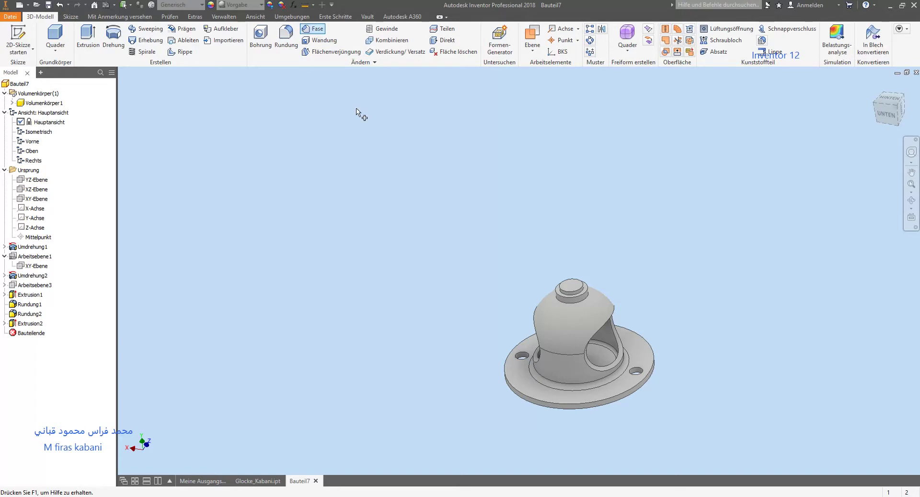
# - Chamfer the right bolt hole's edge with 1 mm distance at 45°
pyautogui.click(639, 371)
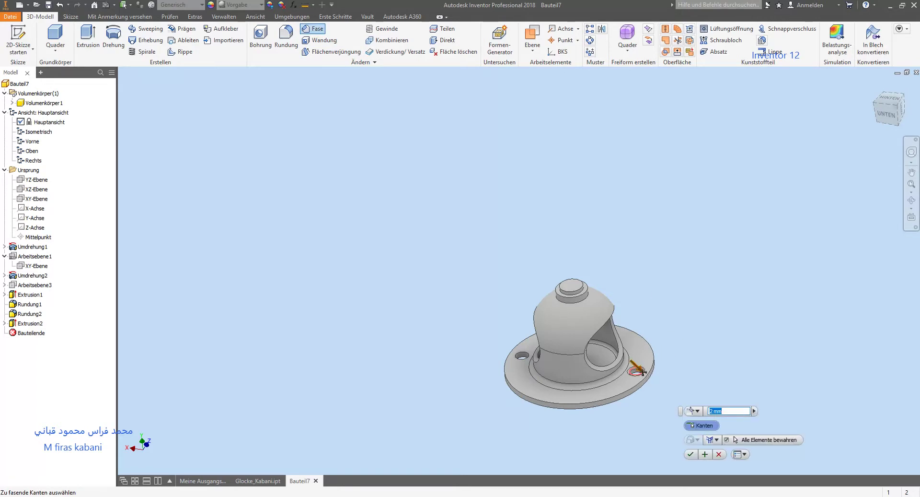
pyautogui.click(282, 223)
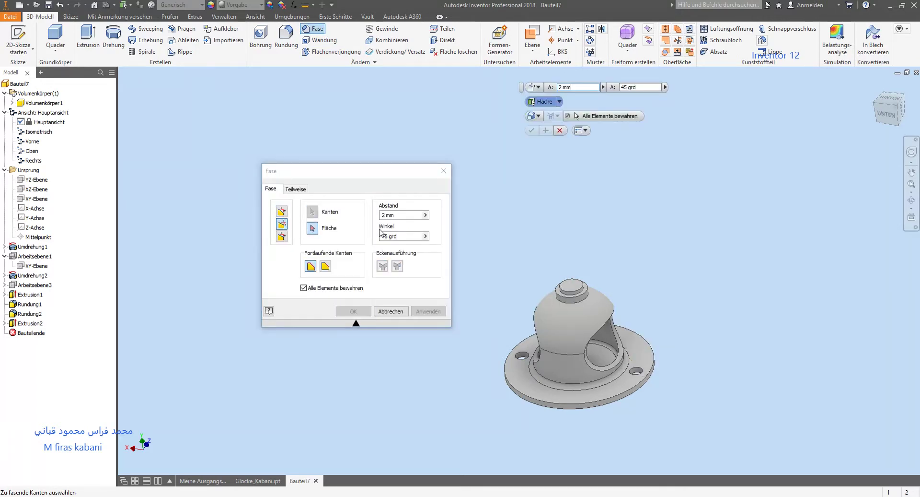
pyautogui.doubleClick(387, 216)
pyautogui.write('1')
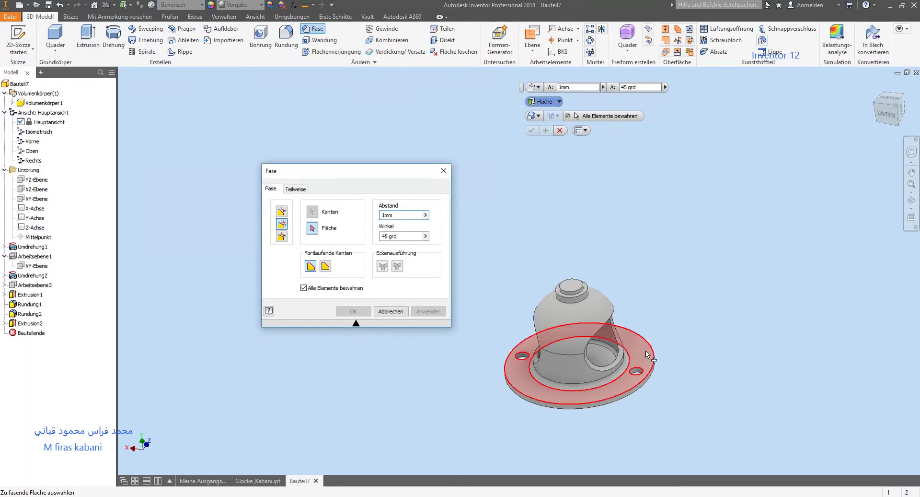
pyautogui.click(636, 374)
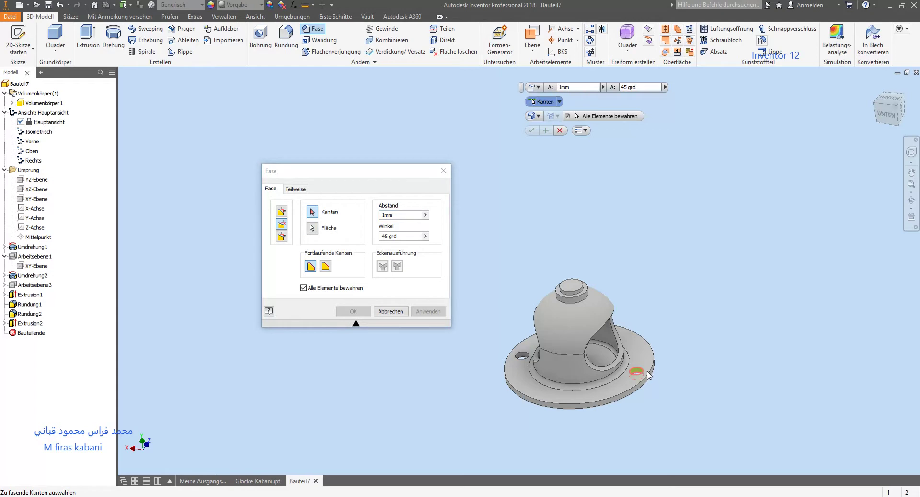
pyautogui.click(641, 371)
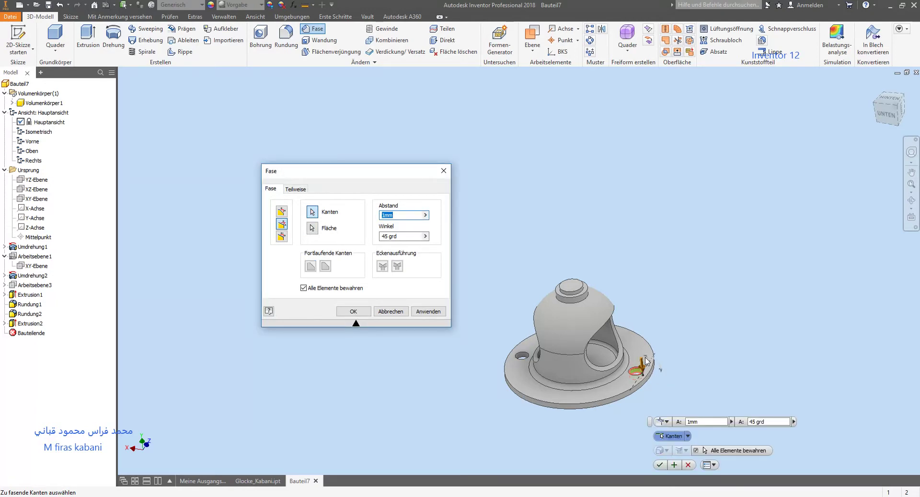
pyautogui.scroll(-3, 646, 361)
pyautogui.scroll(-3, 637, 383)
pyautogui.click(353, 311)
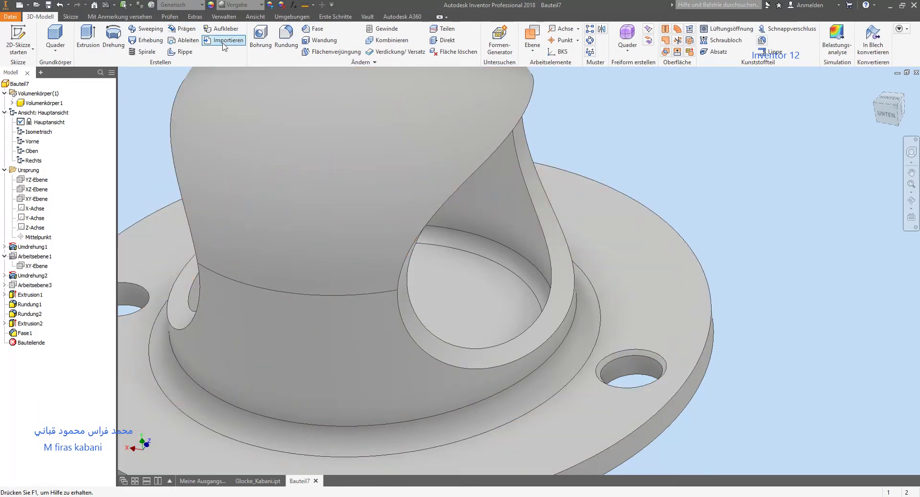
# - Apply the same 1 mm × 45° chamfer to the left bolt hole's edge
pyautogui.click(314, 28)
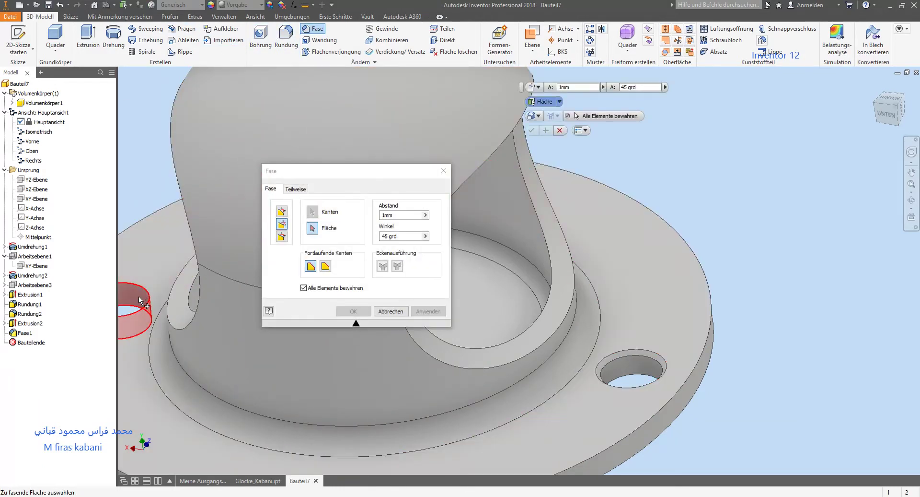
pyautogui.click(140, 300)
pyautogui.click(148, 296)
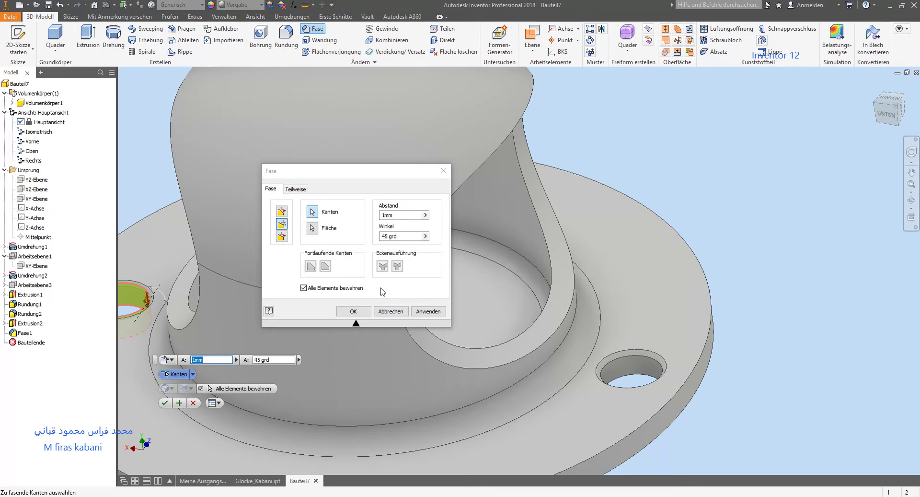
pyautogui.click(353, 311)
pyautogui.scroll(-3, 431, 251)
pyautogui.scroll(-3, 488, 215)
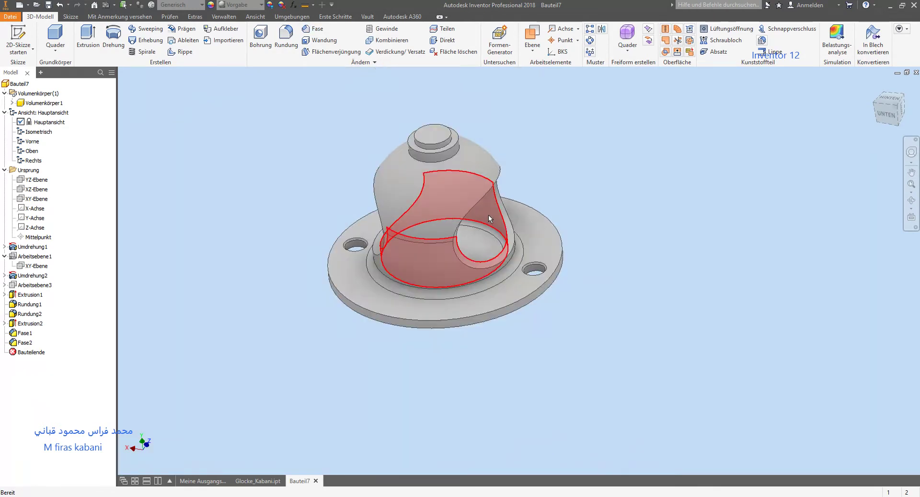
pyautogui.scroll(2, 488, 214)
pyautogui.scroll(-2, 543, 219)
pyautogui.moveTo(540, 232)
pyautogui.keyDown('shift'); pyautogui.mouseDown(button='middle')
pyautogui.moveTo(546, 254)
pyautogui.moveTo(600, 234)
pyautogui.moveTo(186, 379)
pyautogui.mouseUp(button='middle'); pyautogui.keyUp('shift')
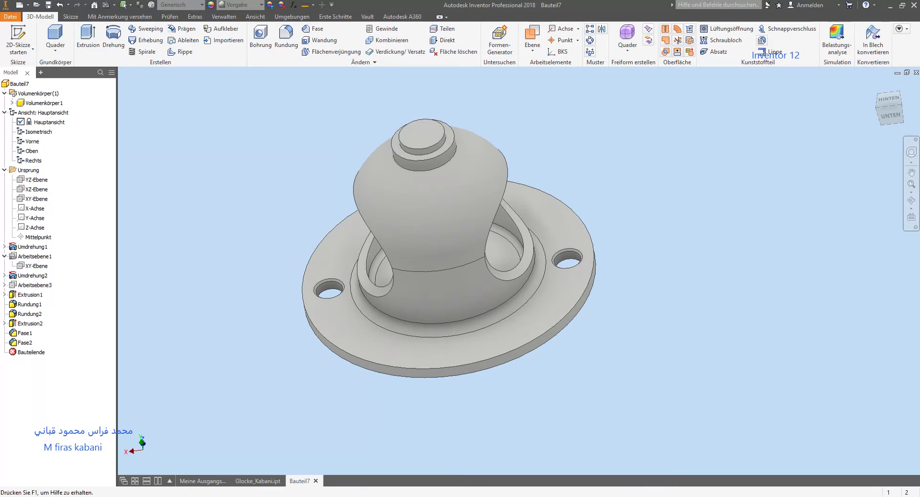
pyautogui.hotkey('alt', 'Tab')
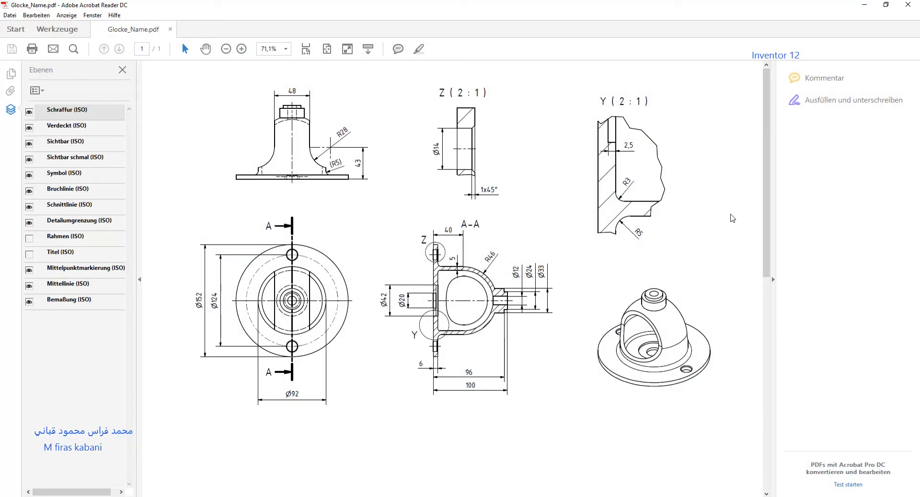
pyautogui.click(866, 6)
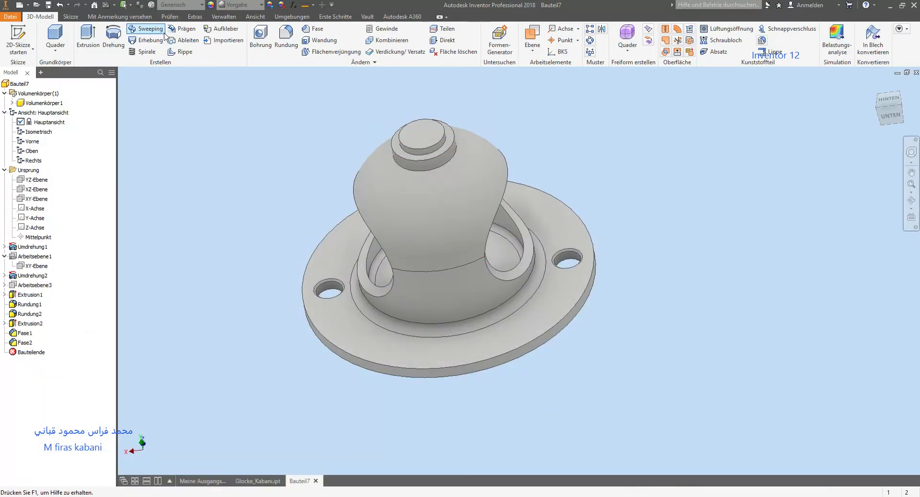
# - Sketch a single point at the centre of the stem's top face as Skizze6
pyautogui.click(253, 38)
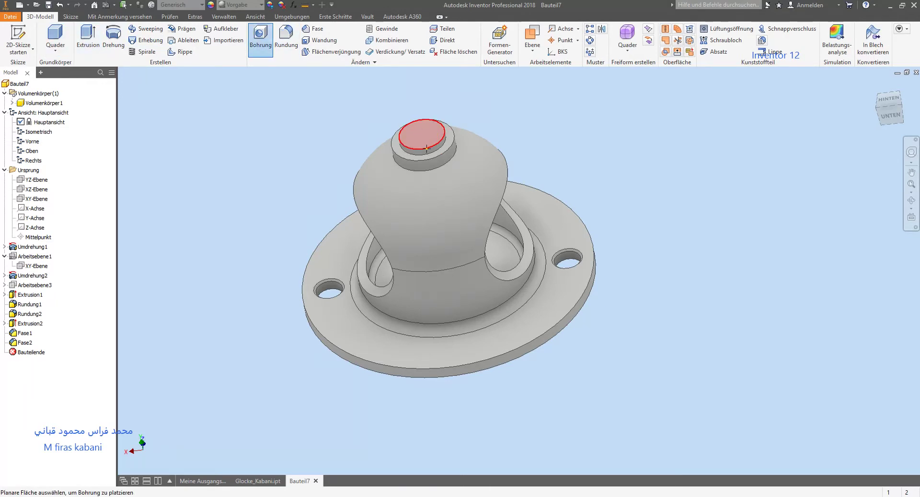
pyautogui.press('Escape')
pyautogui.click(9, 39)
pyautogui.click(433, 132)
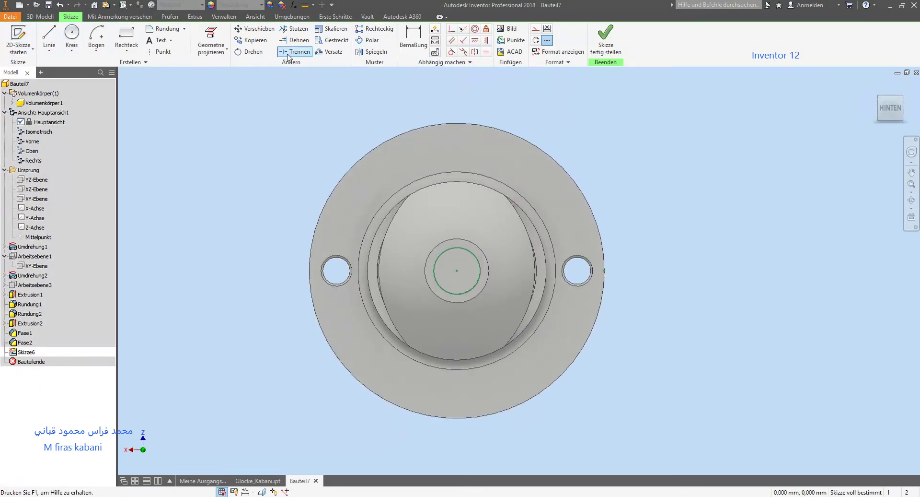
pyautogui.click(161, 51)
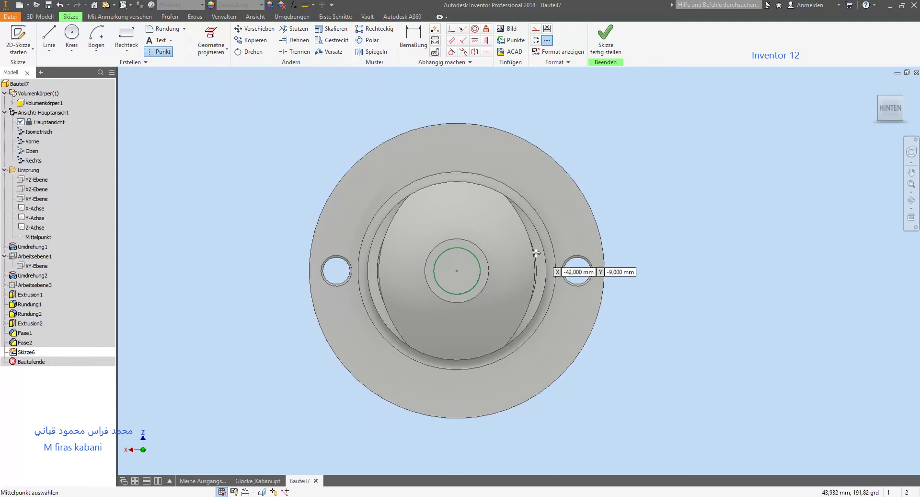
pyautogui.click(458, 270)
pyautogui.click(607, 38)
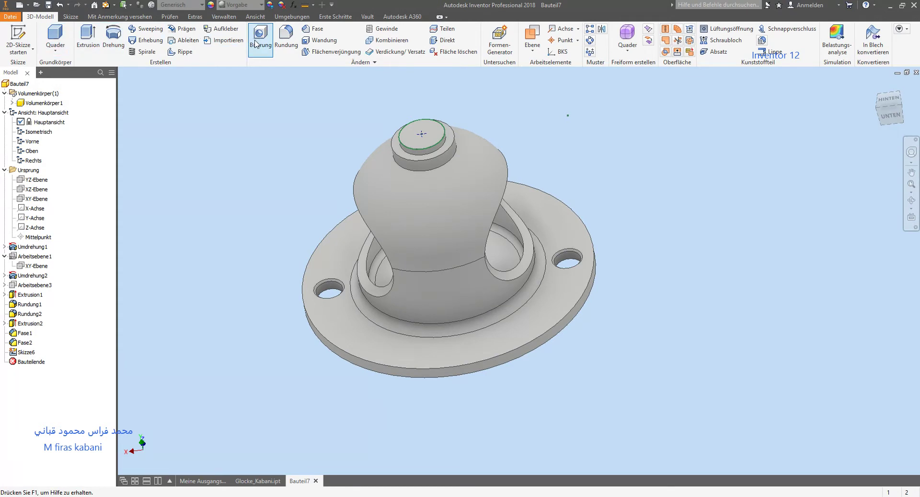
# - Create a 12 mm hole at Skizze6's point, ending at the inner curved face (Bis)
pyautogui.click(261, 39)
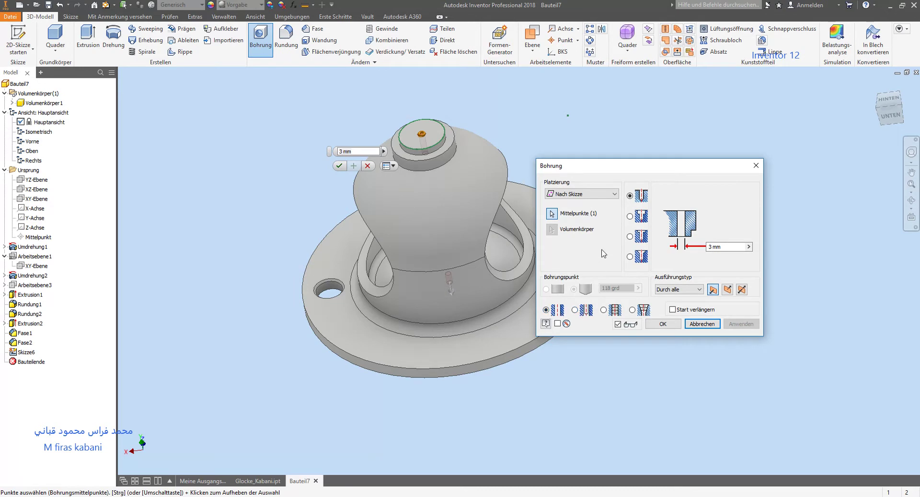
pyautogui.click(710, 247)
pyautogui.write('12')
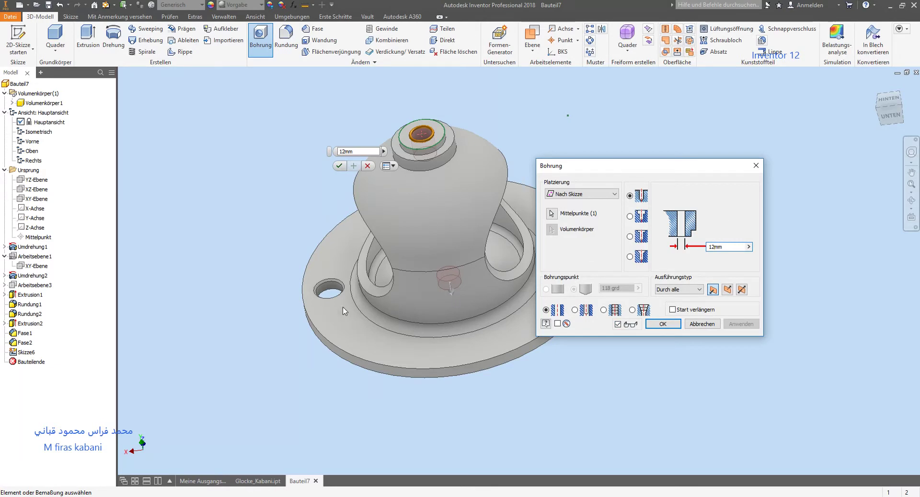
pyautogui.keyDown('shift'); pyautogui.moveTo(370, 355); pyautogui.dragTo(590, 279, button='middle'); pyautogui.keyUp('shift')
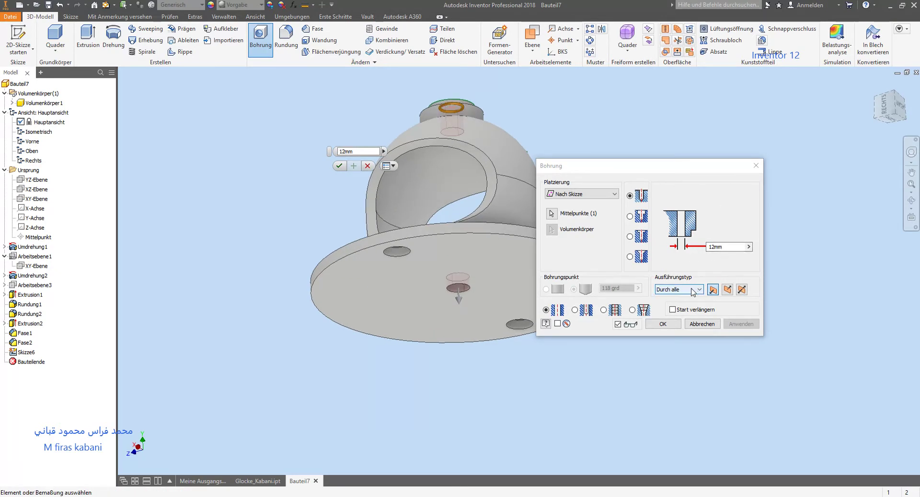
pyautogui.click(687, 289)
pyautogui.click(660, 311)
pyautogui.click(453, 170)
pyautogui.click(663, 324)
pyautogui.moveTo(674, 312)
pyautogui.keyDown('shift'); pyautogui.mouseDown(button='middle')
pyautogui.moveTo(634, 333)
pyautogui.moveTo(649, 315)
pyautogui.moveTo(639, 265)
pyautogui.moveTo(663, 252)
pyautogui.moveTo(657, 269)
pyautogui.moveTo(690, 305)
pyautogui.moveTo(593, 302)
pyautogui.moveTo(620, 292)
pyautogui.moveTo(578, 325)
pyautogui.moveTo(582, 315)
pyautogui.moveTo(602, 329)
pyautogui.mouseUp(button='middle'); pyautogui.keyUp('shift')
pyautogui.scroll(-4, 600, 321)
pyautogui.scroll(2, 598, 313)
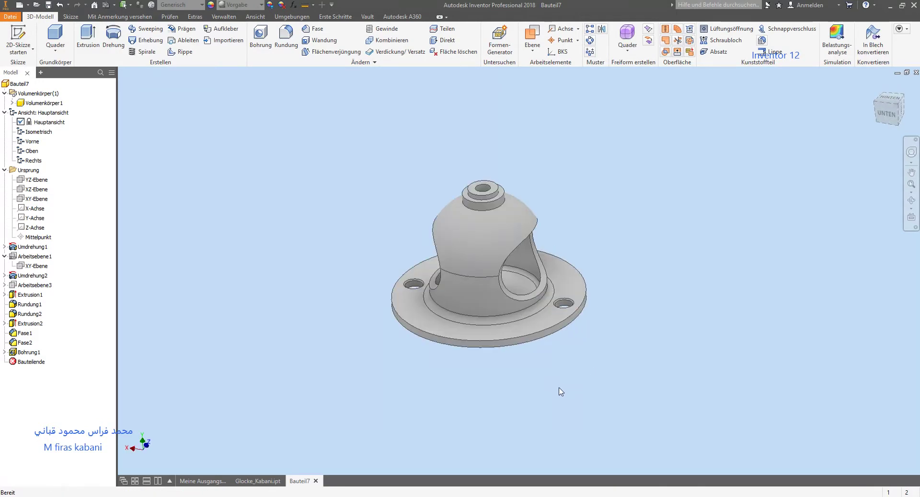
pyautogui.keyDown('shift'); pyautogui.moveTo(561, 390); pyautogui.dragTo(546, 328, button='middle'); pyautogui.keyUp('shift')
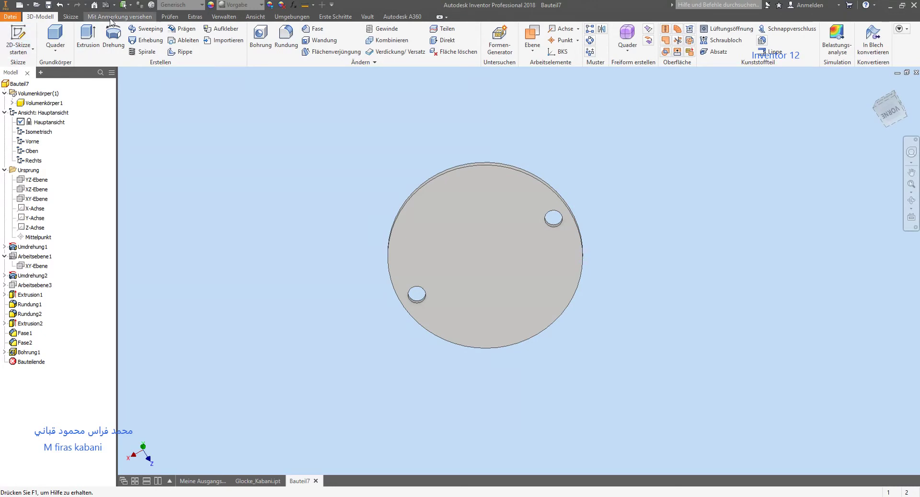
pyautogui.click(17, 39)
pyautogui.click(459, 255)
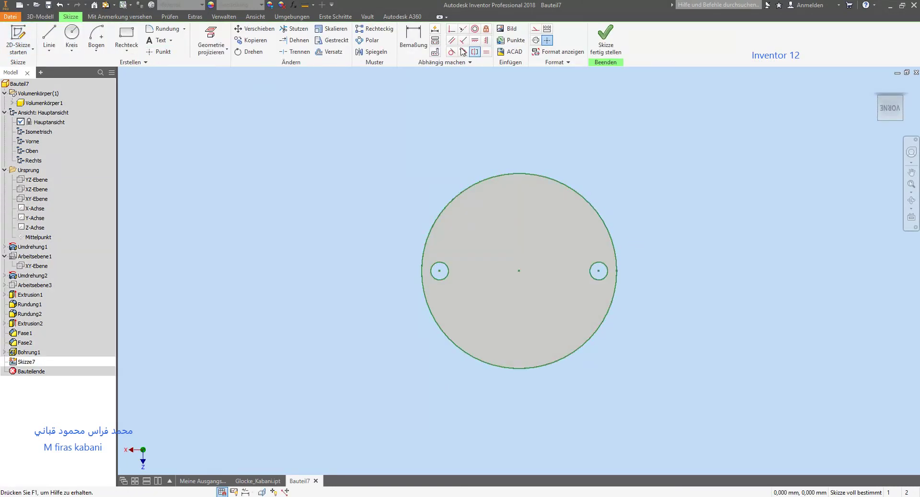
pyautogui.click(178, 52)
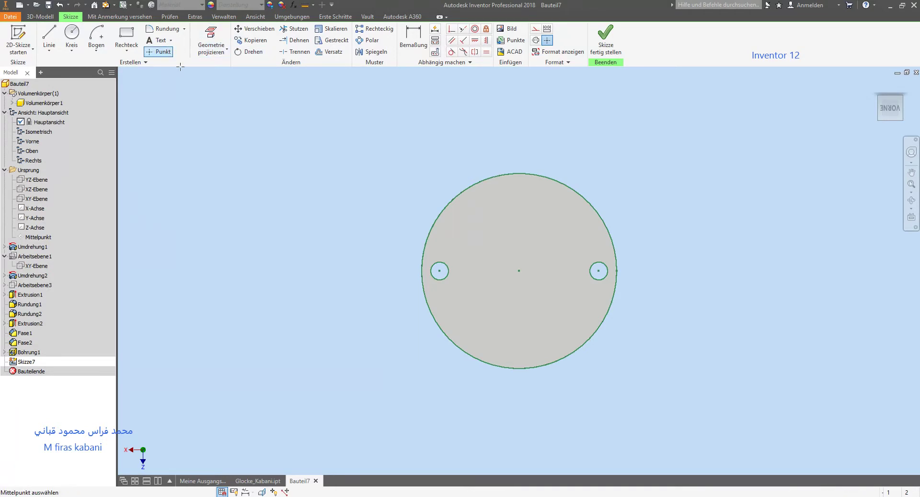
pyautogui.click(519, 270)
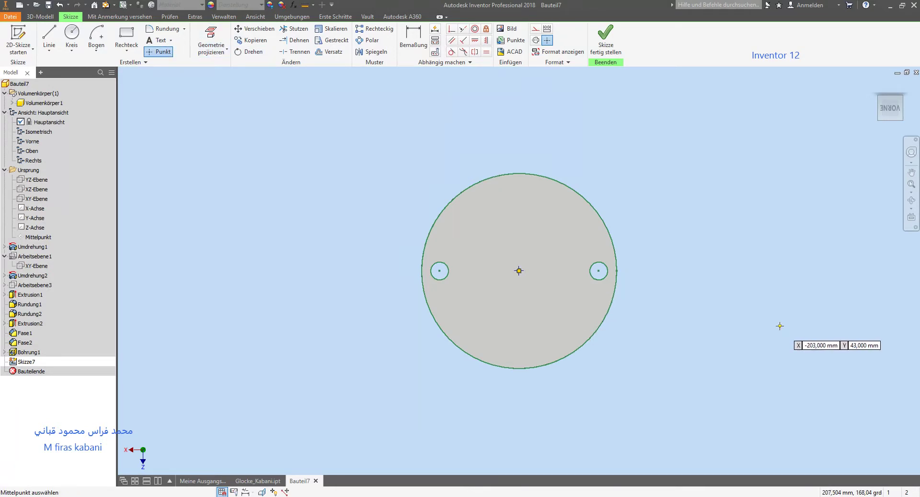
pyautogui.click(606, 38)
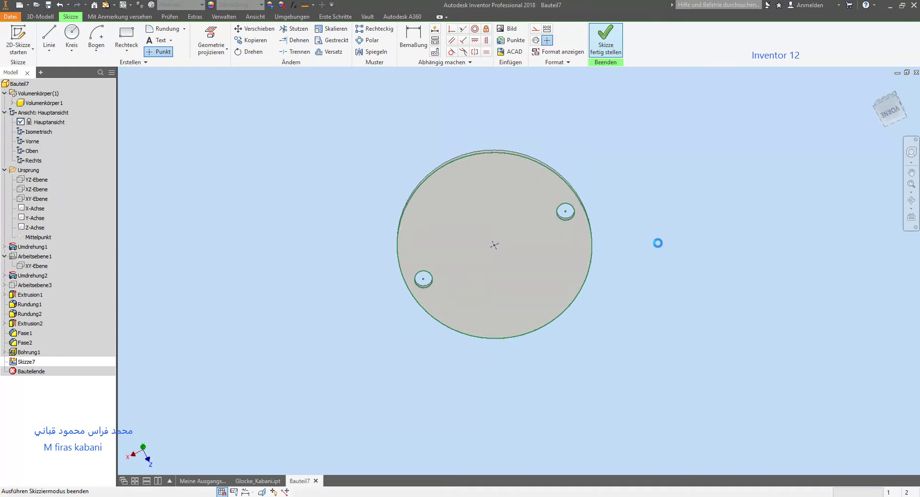
pyautogui.keyDown('shift'); pyautogui.moveTo(658, 249); pyautogui.dragTo(602, 248, button='middle'); pyautogui.keyUp('shift')
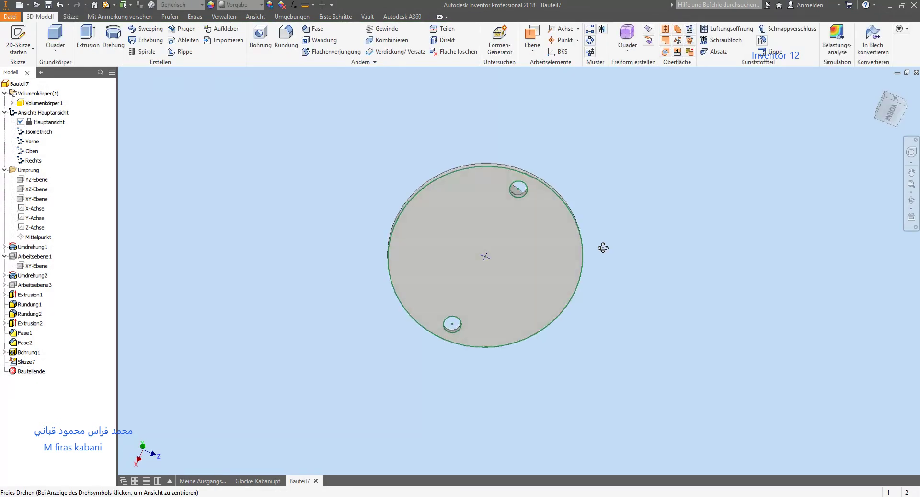
pyautogui.click(26, 362)
pyautogui.rightClick(27, 362)
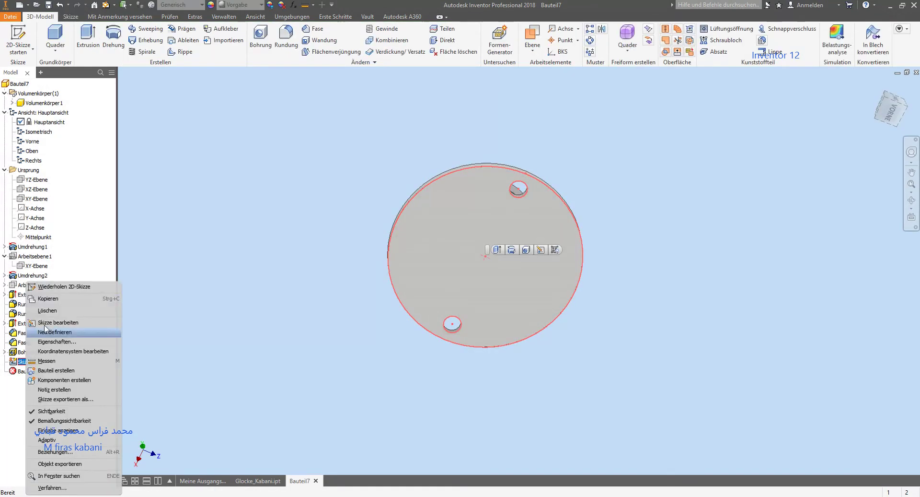
pyautogui.click(47, 310)
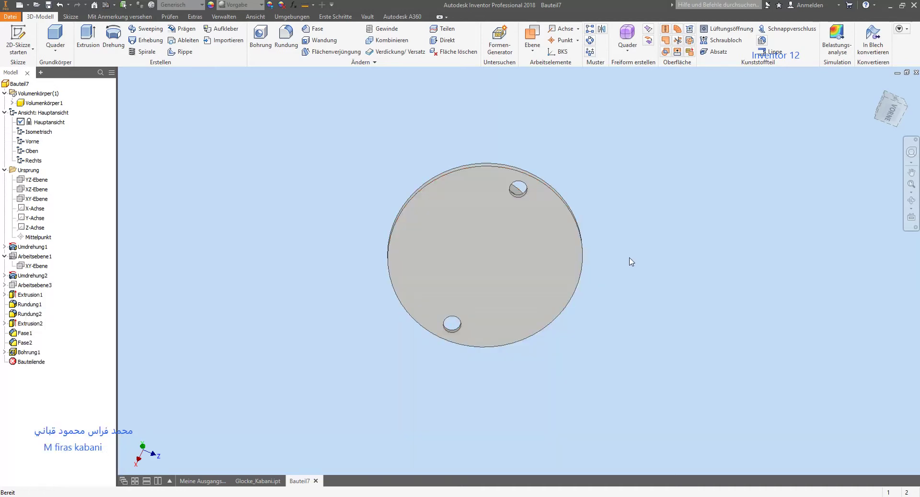
pyautogui.keyDown('shift'); pyautogui.moveTo(630, 260); pyautogui.dragTo(616, 322, button='middle'); pyautogui.keyUp('shift')
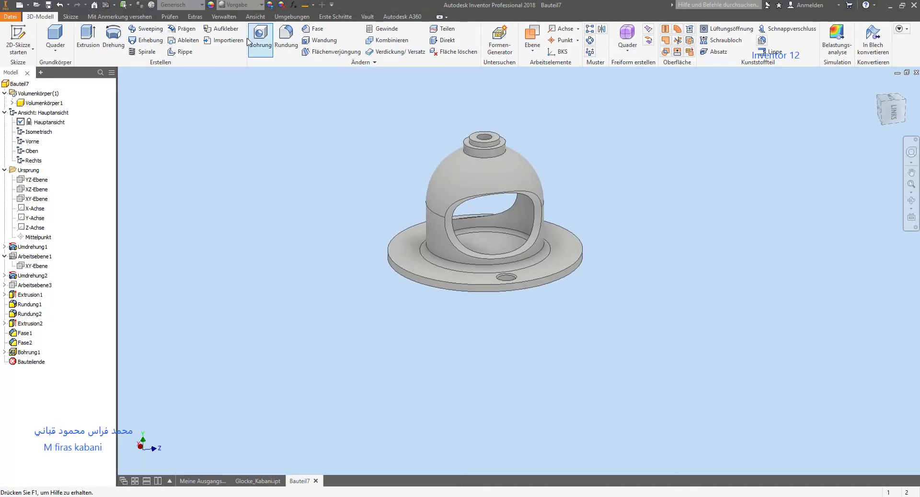
# - Sketch a centre point on the inner bottom face as Skizze8 and start a Bohrung there
pyautogui.click(18, 39)
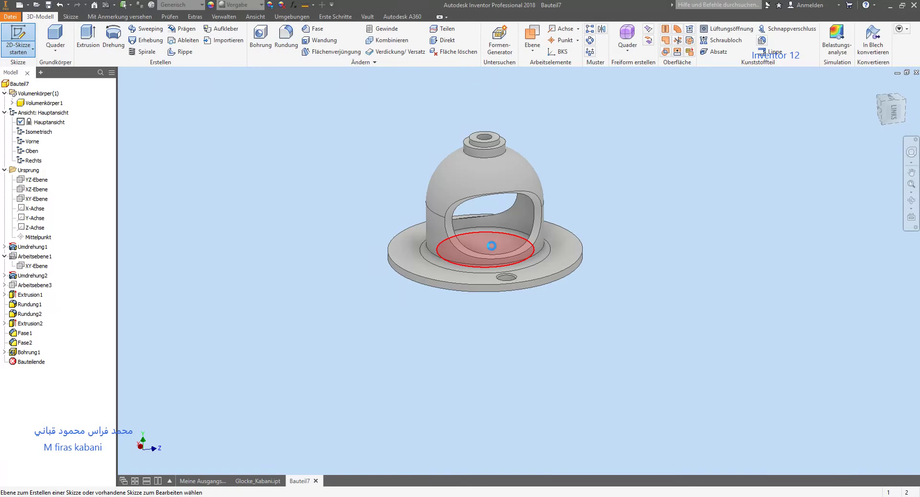
pyautogui.click(480, 238)
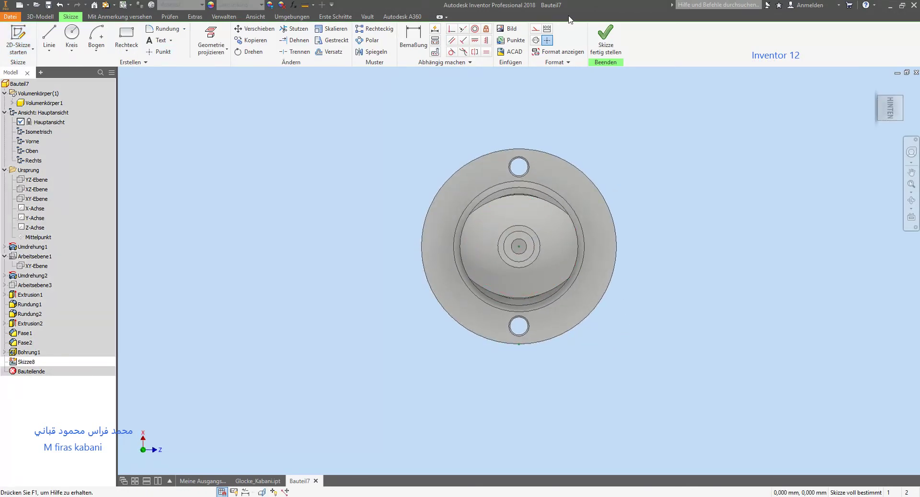
pyautogui.click(159, 51)
pyautogui.press('F6')
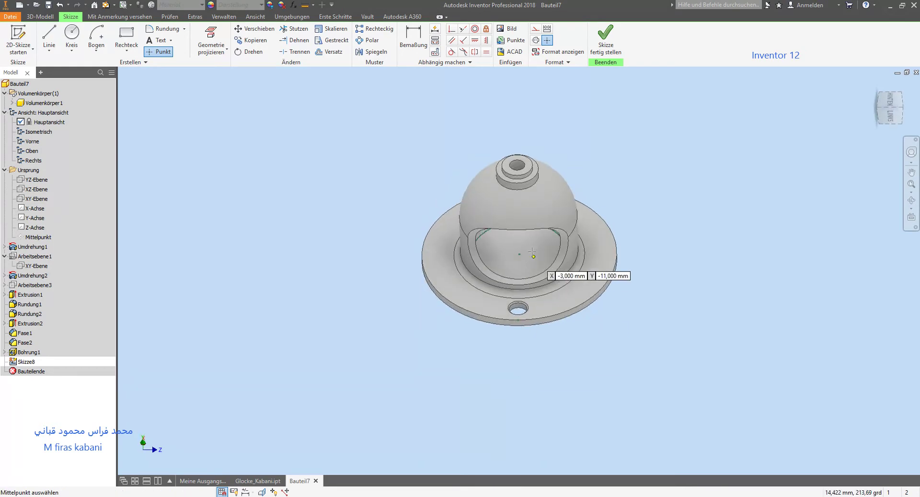
pyautogui.click(518, 254)
pyautogui.press('Escape')
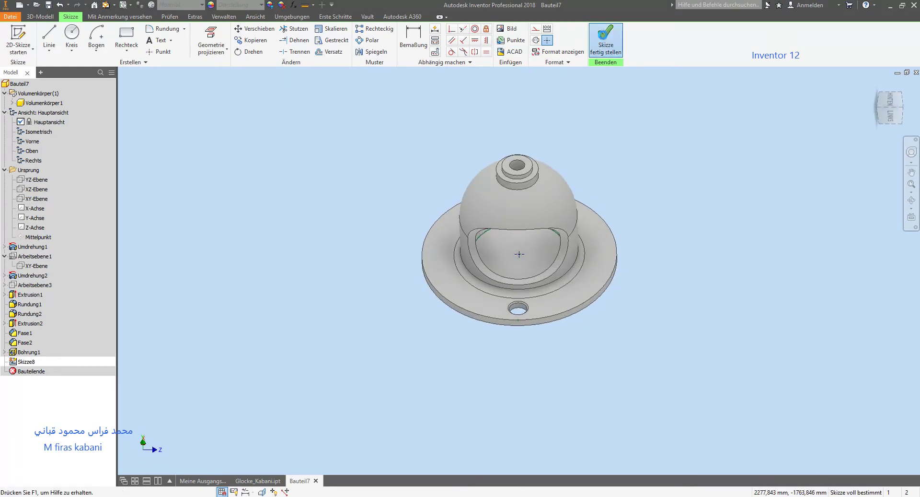
pyautogui.click(606, 38)
pyautogui.click(261, 39)
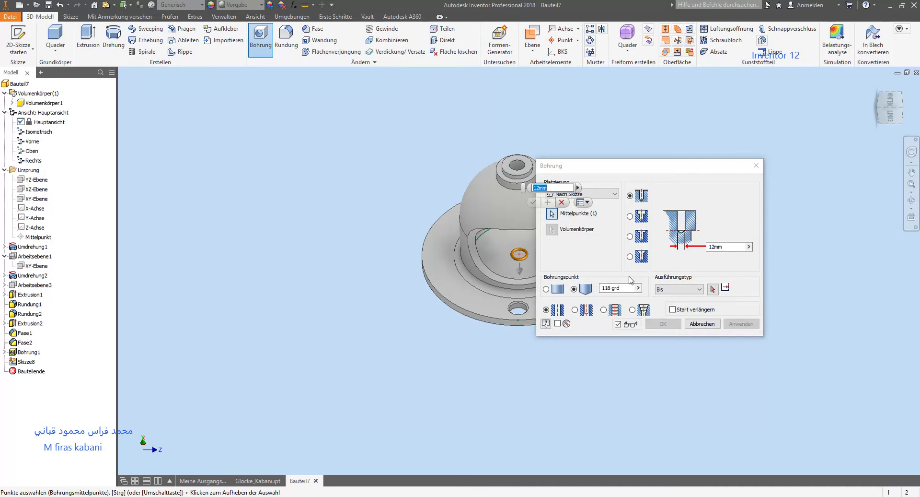
# - Make the hole a 20 mm through-all counterbore, 24 mm wide and 2.5 mm deep
pyautogui.click(629, 216)
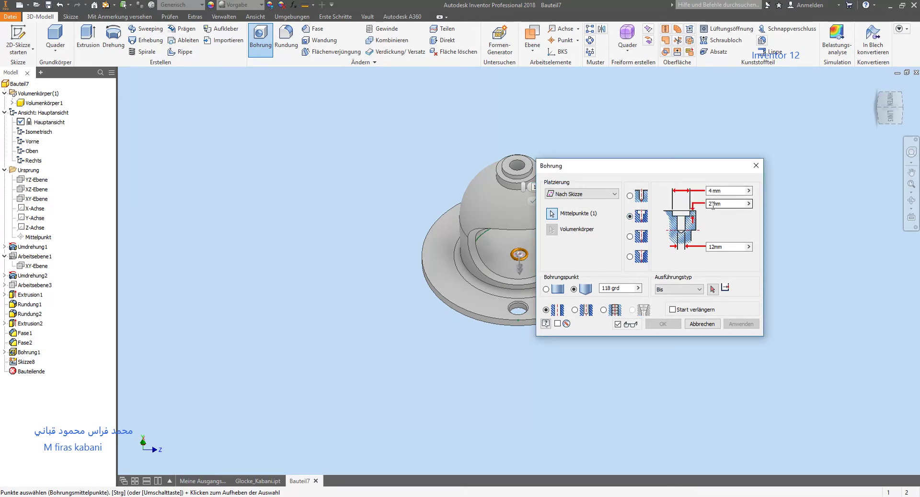
pyautogui.click(711, 204)
pyautogui.write('.5')
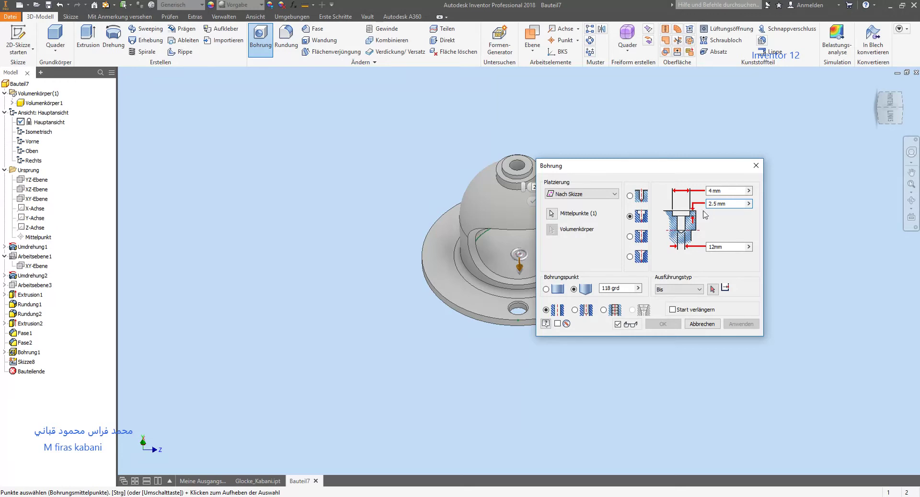
pyautogui.hotkey('shift', 'Tab')
pyautogui.write('24')
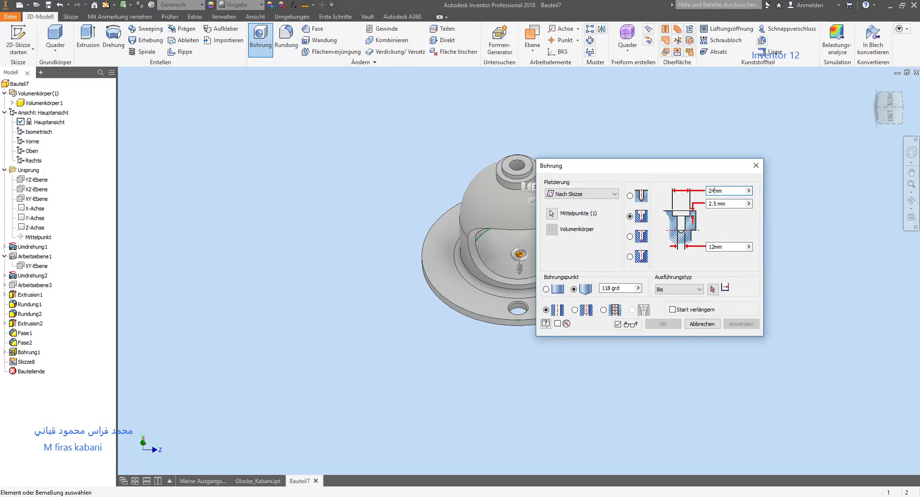
pyautogui.doubleClick(713, 246)
pyautogui.write('20')
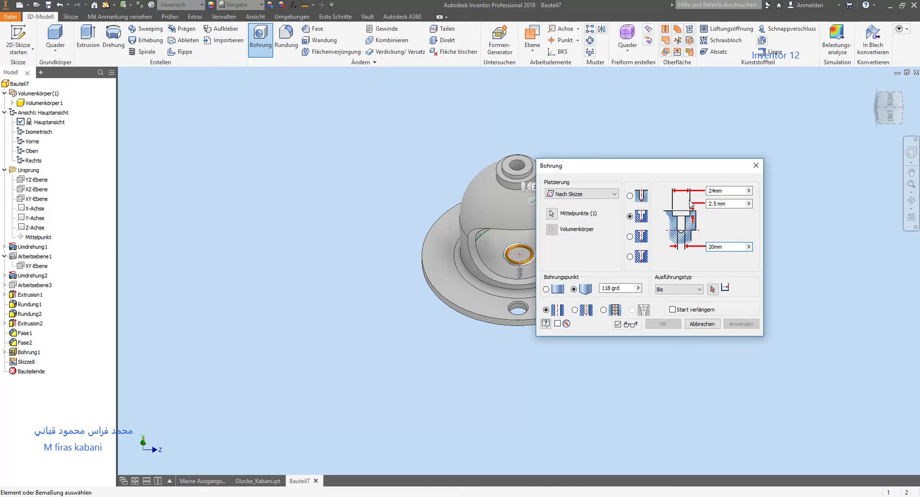
pyautogui.click(678, 288)
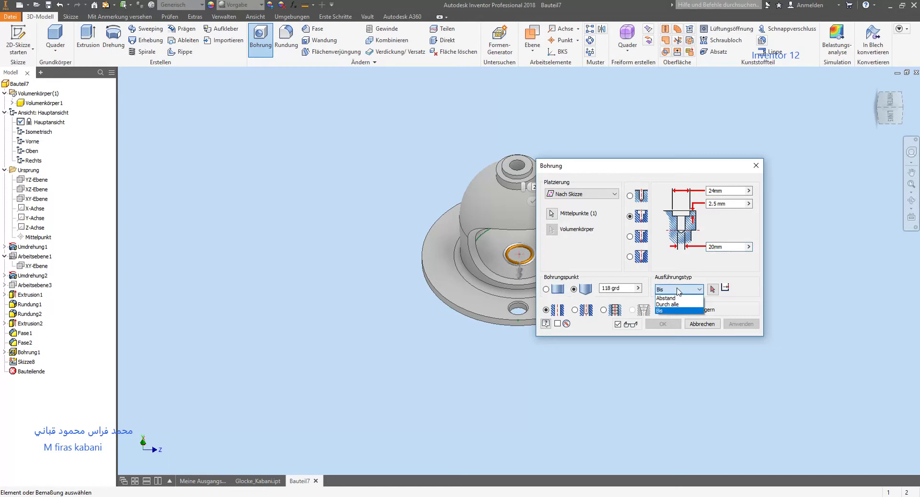
pyautogui.click(679, 304)
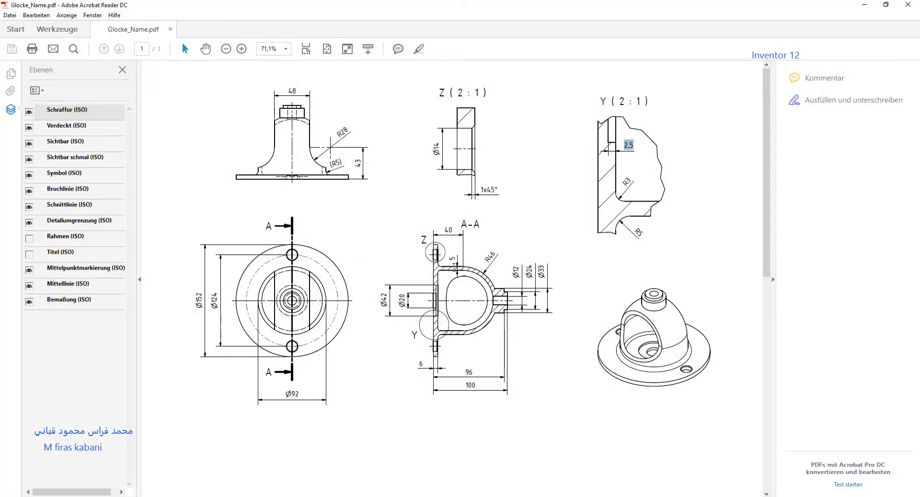
# - Highlight the Ø20 dimension in section A-A of the Glocke PDF drawing
pyautogui.moveTo(404, 302); pyautogui.dragTo(404, 290)
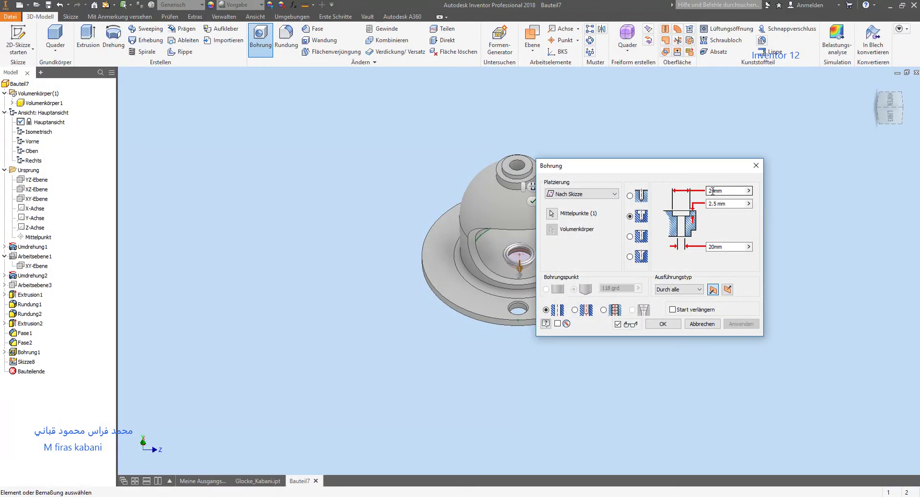
# - Change the counterbore diameter to 42 mm and create the counterbored hole in the bell's floor
pyautogui.doubleClick(709, 191)
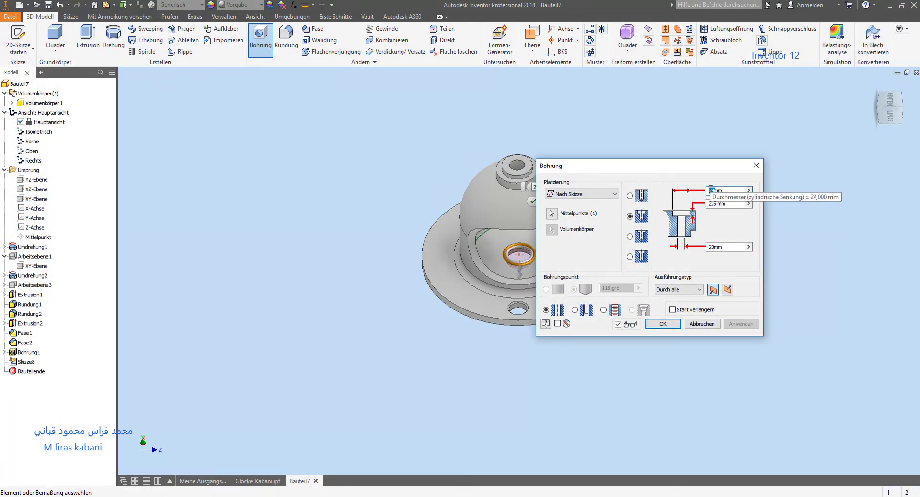
pyautogui.write('42')
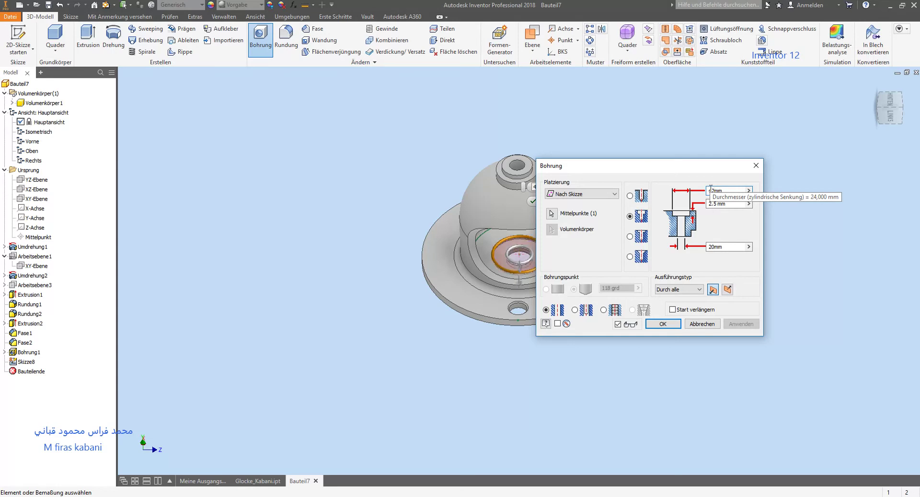
pyautogui.click(663, 326)
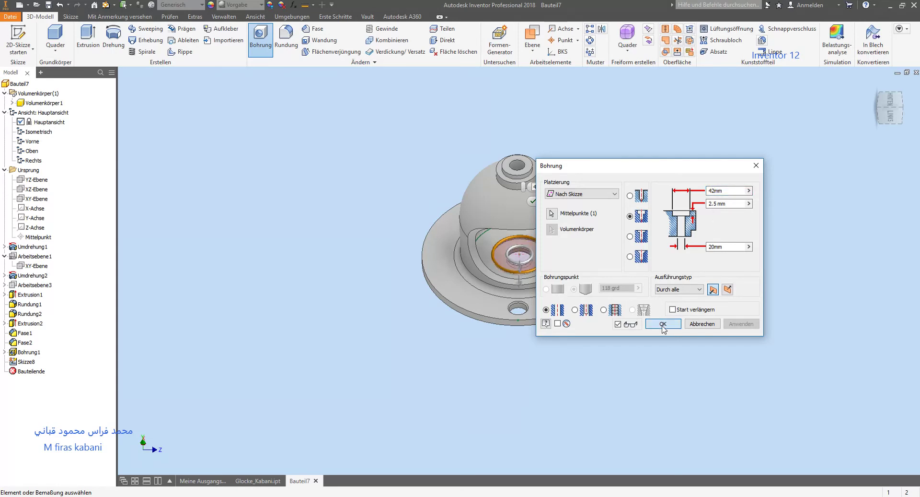
pyautogui.moveTo(678, 291)
pyautogui.keyDown('shift'); pyautogui.mouseDown(button='middle')
pyautogui.moveTo(548, 203)
pyautogui.moveTo(613, 283)
pyautogui.moveTo(647, 300)
pyautogui.moveTo(627, 289)
pyautogui.mouseUp(button='middle'); pyautogui.keyUp('shift')
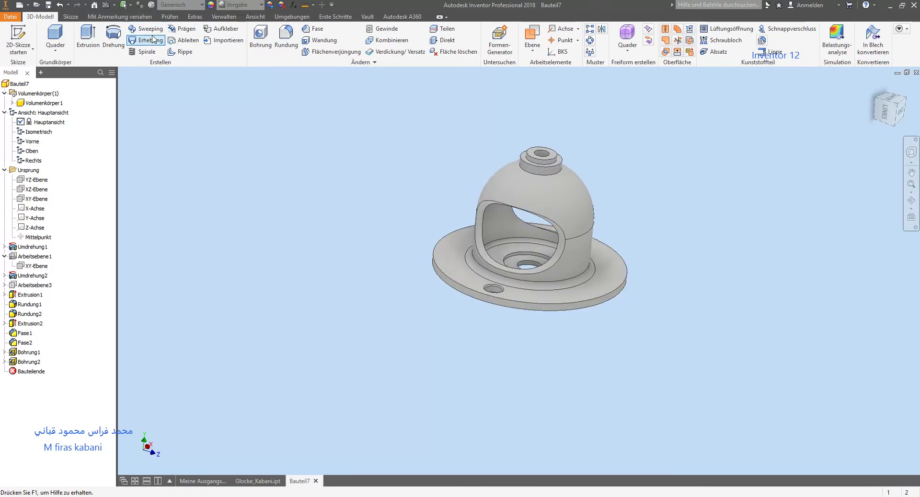
# - Assign the material Nickel-Kupfer-Legierung 400 to the bell
pyautogui.click(201, 5)
pyautogui.scroll(-1, 231, 125)
pyautogui.scroll(-1, 233, 154)
pyautogui.scroll(-1, 231, 166)
pyautogui.scroll(1, 228, 168)
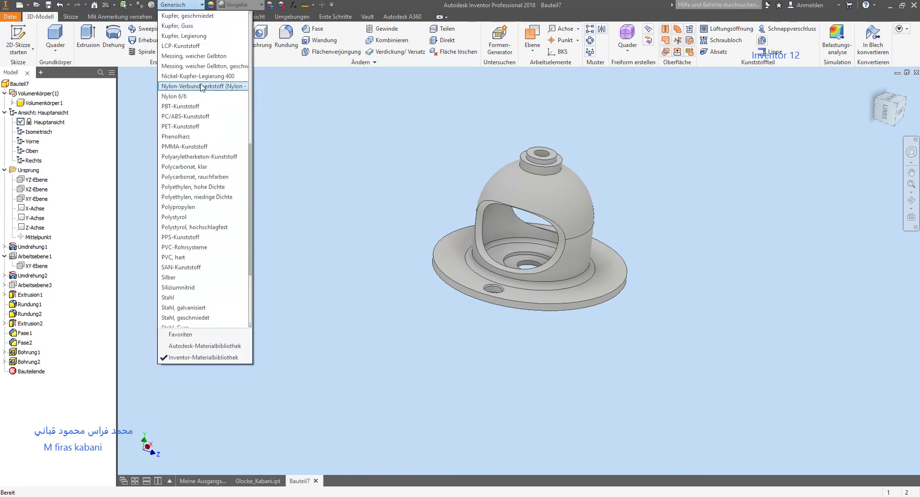
pyautogui.click(206, 78)
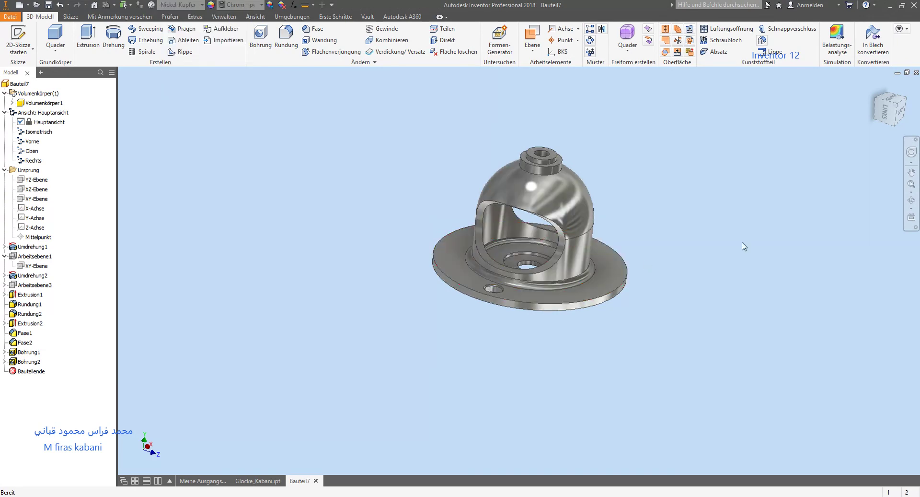
# - Orbit the chrome-finished bell to inspect it from several angles
pyautogui.moveTo(668, 226)
pyautogui.keyDown('shift'); pyautogui.mouseDown(button='middle')
pyautogui.moveTo(382, 218)
pyautogui.moveTo(399, 242)
pyautogui.mouseUp(button='middle'); pyautogui.keyUp('shift')
pyautogui.moveTo(397, 233)
pyautogui.mouseDown()
pyautogui.moveTo(394, 251)
pyautogui.moveTo(395, 228)
pyautogui.moveTo(403, 238)
pyautogui.mouseUp()
pyautogui.press('Escape')
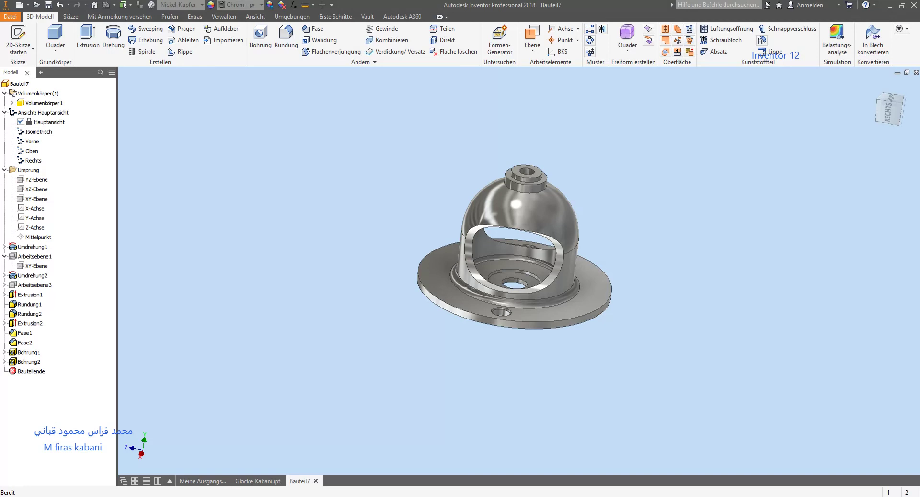
pyautogui.moveTo(620, 328)
pyautogui.keyDown('shift'); pyautogui.mouseDown(button='middle')
pyautogui.moveTo(695, 312)
pyautogui.moveTo(698, 334)
pyautogui.moveTo(715, 323)
pyautogui.moveTo(690, 335)
pyautogui.mouseUp(button='middle'); pyautogui.keyUp('shift')
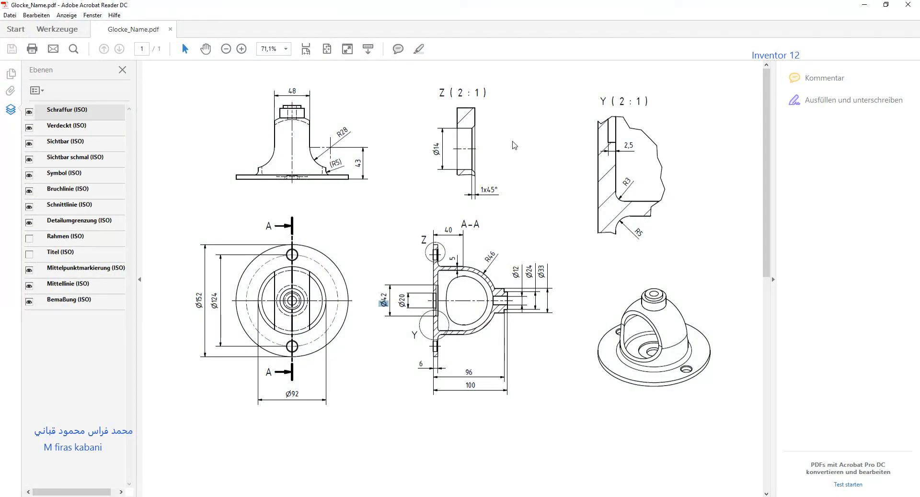
pyautogui.click(866, 6)
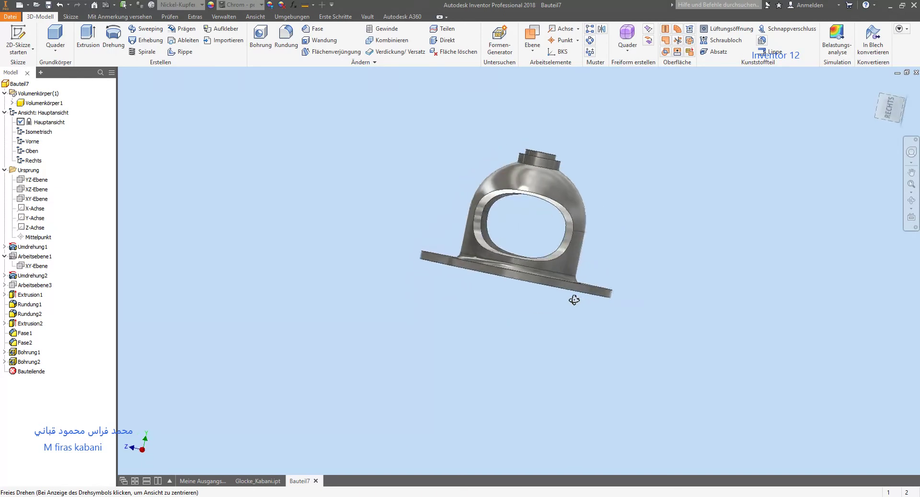